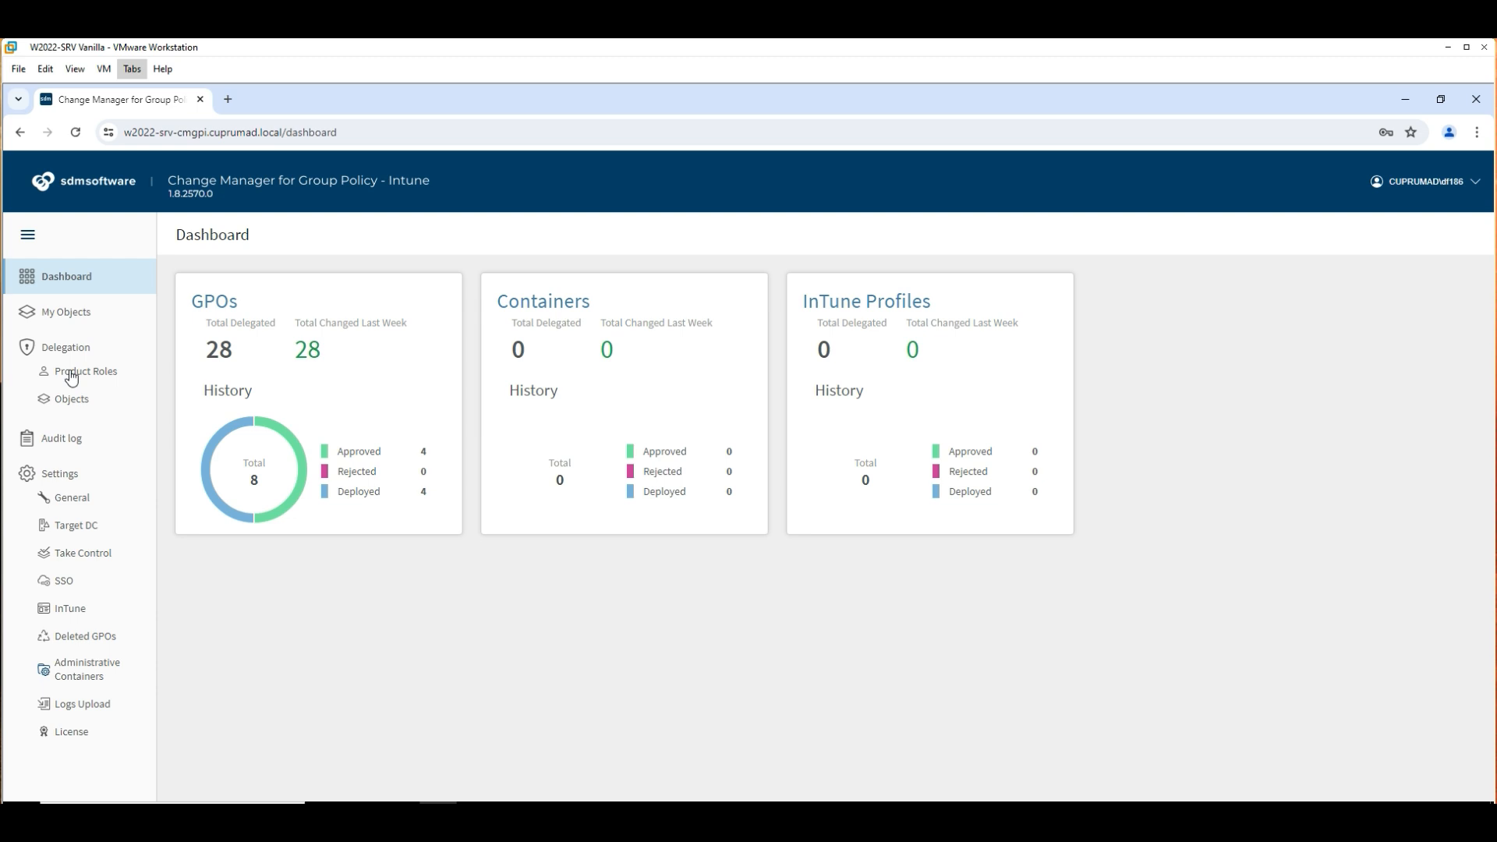
View the Product Roles page and its Assign Role(s) list without assigning any role.
left_click(71, 372)
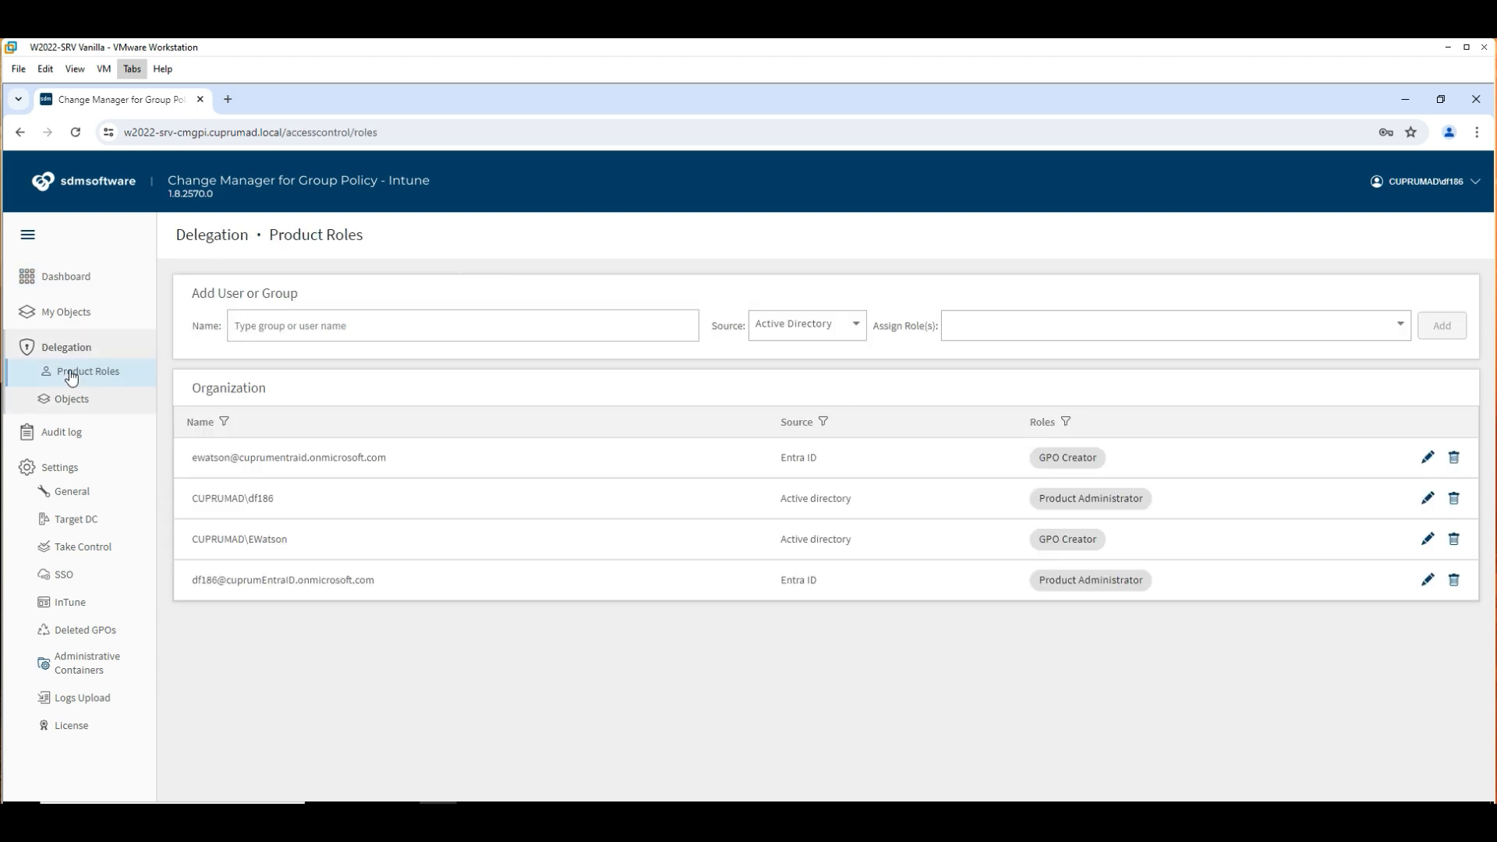
left_click(1178, 328)
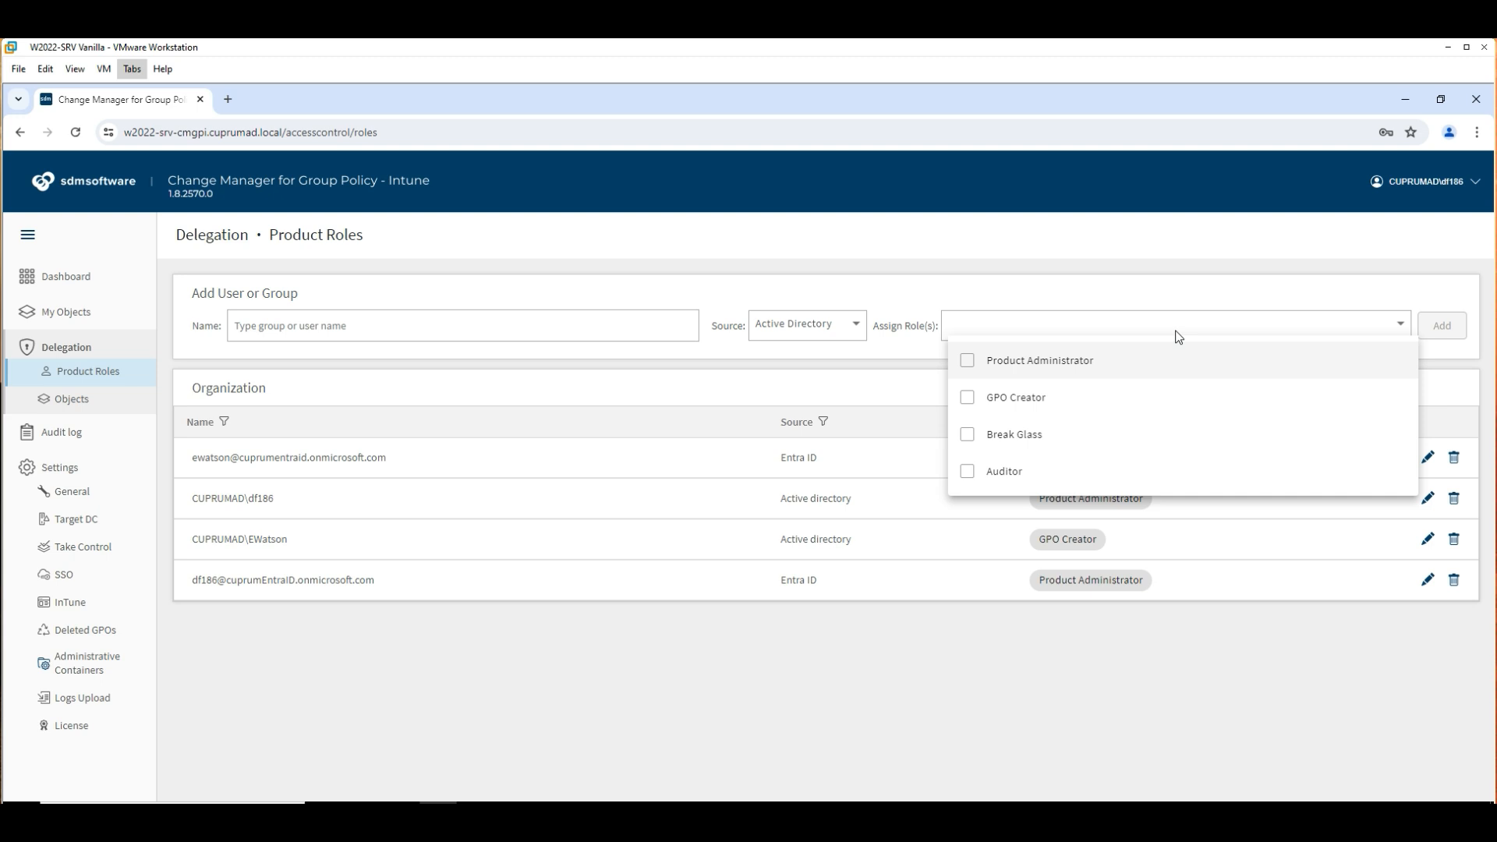
left_click(742, 683)
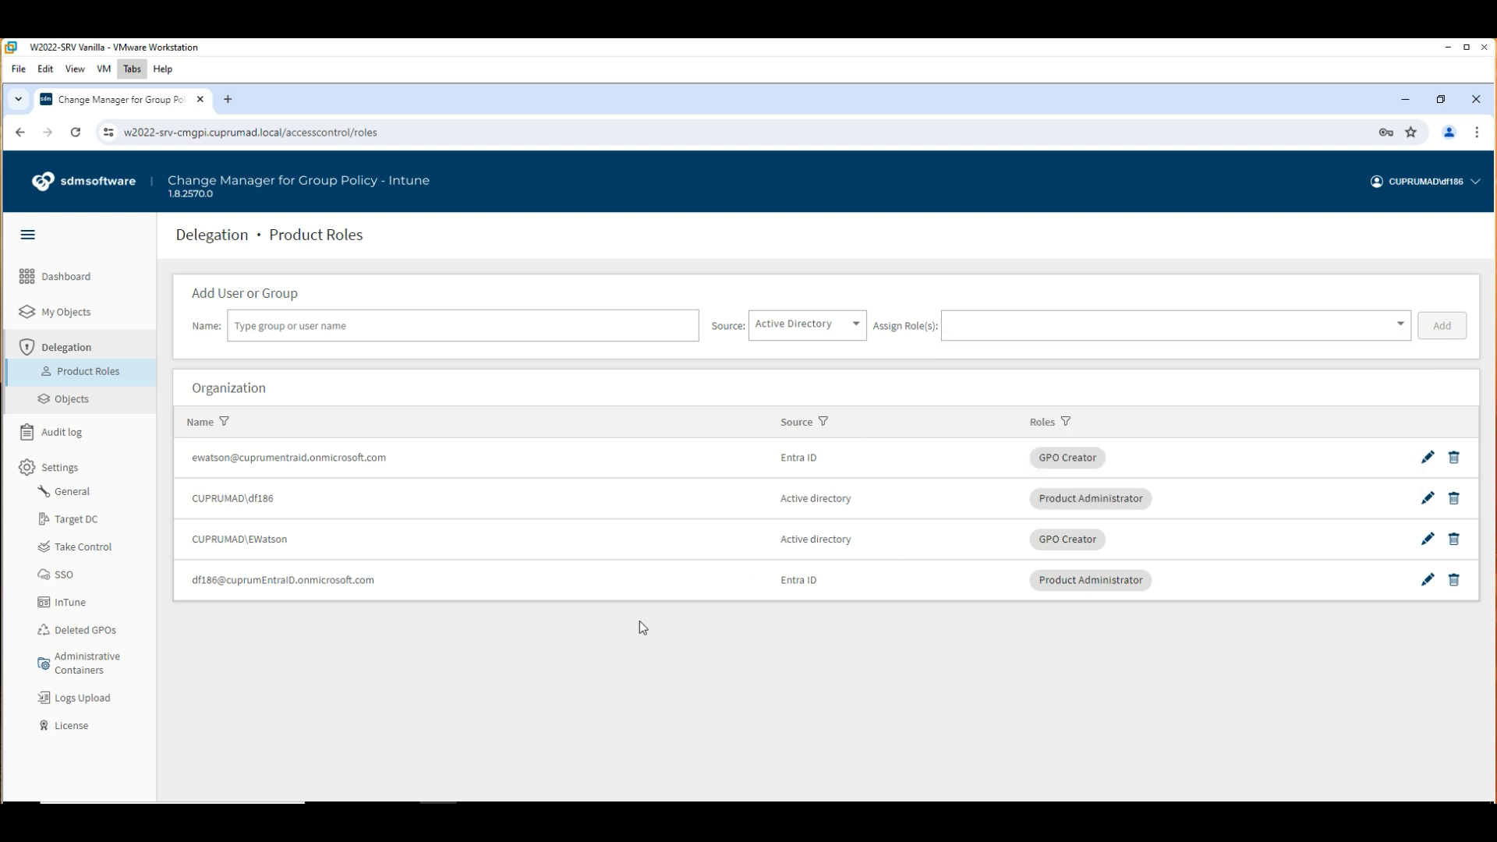
Browse the full delegated Objects list, then move on to the audit log.
left_click(70, 399)
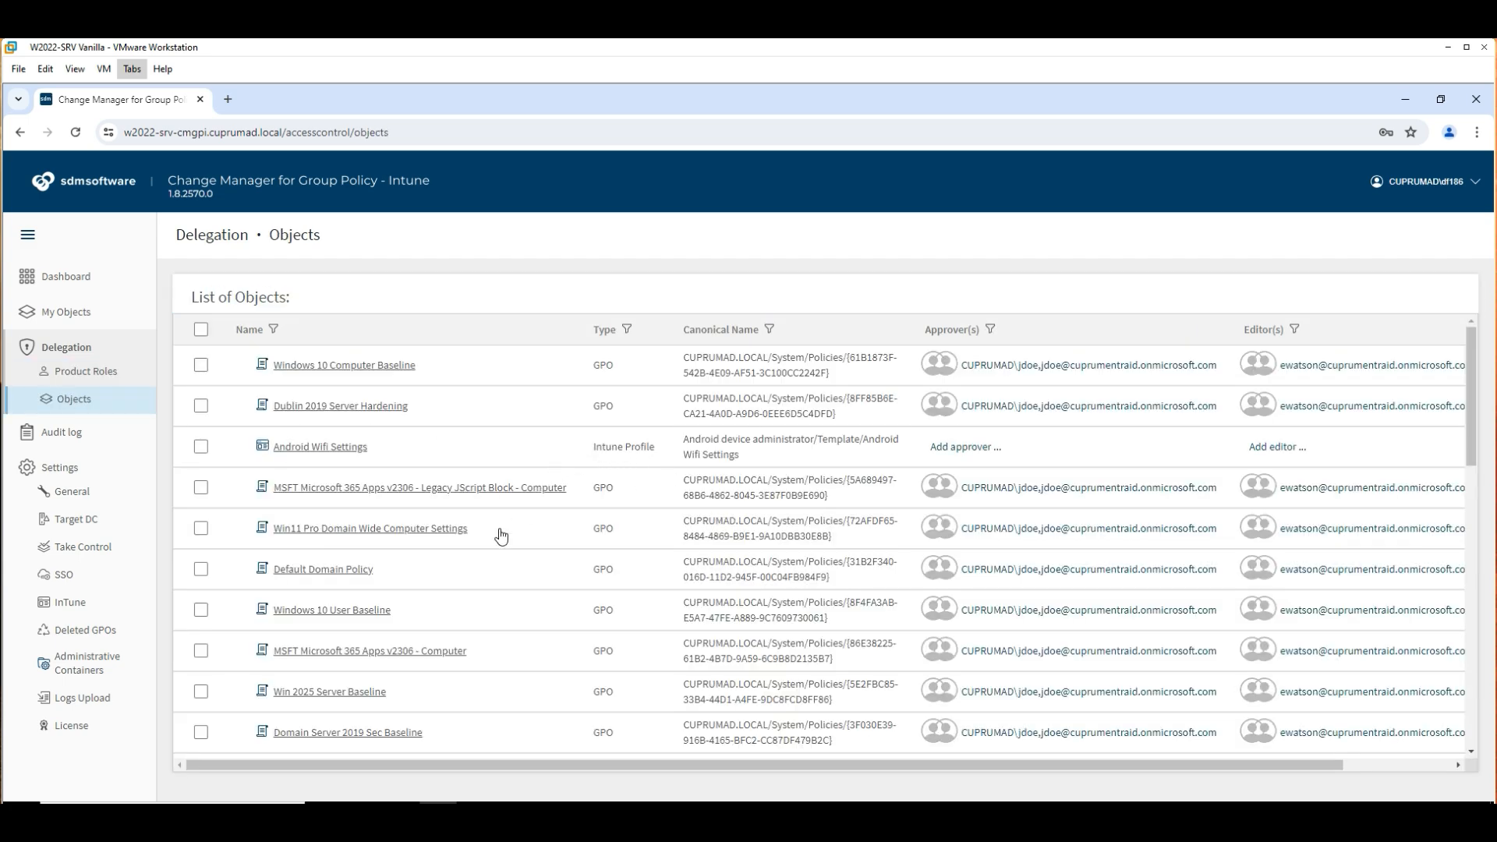
scroll(501, 534, "down", 2)
scroll(501, 534, "down", 2)
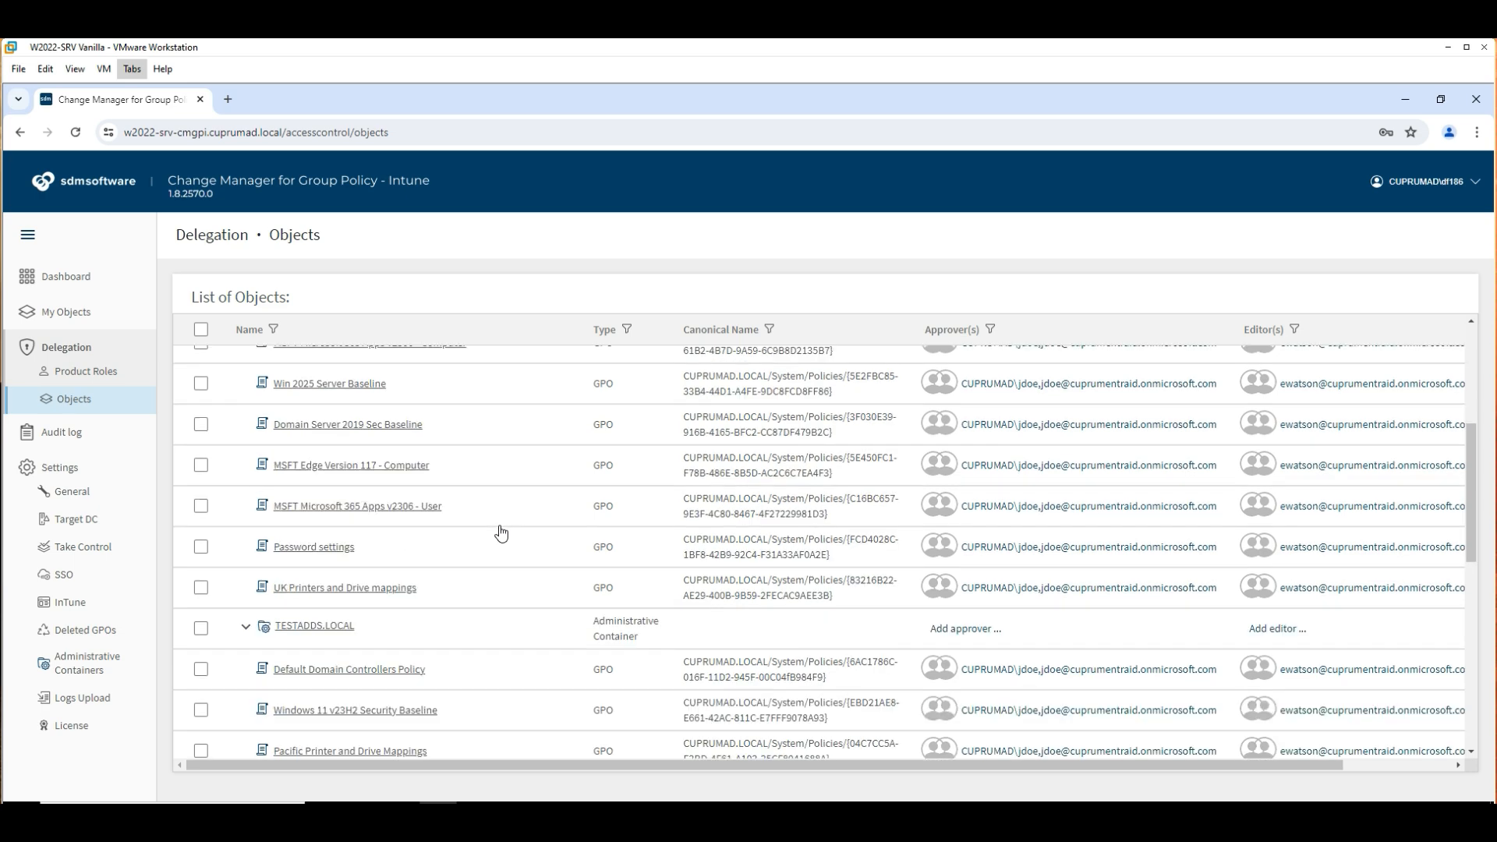
scroll(502, 534, "down", 3)
scroll(501, 532, "down", 2)
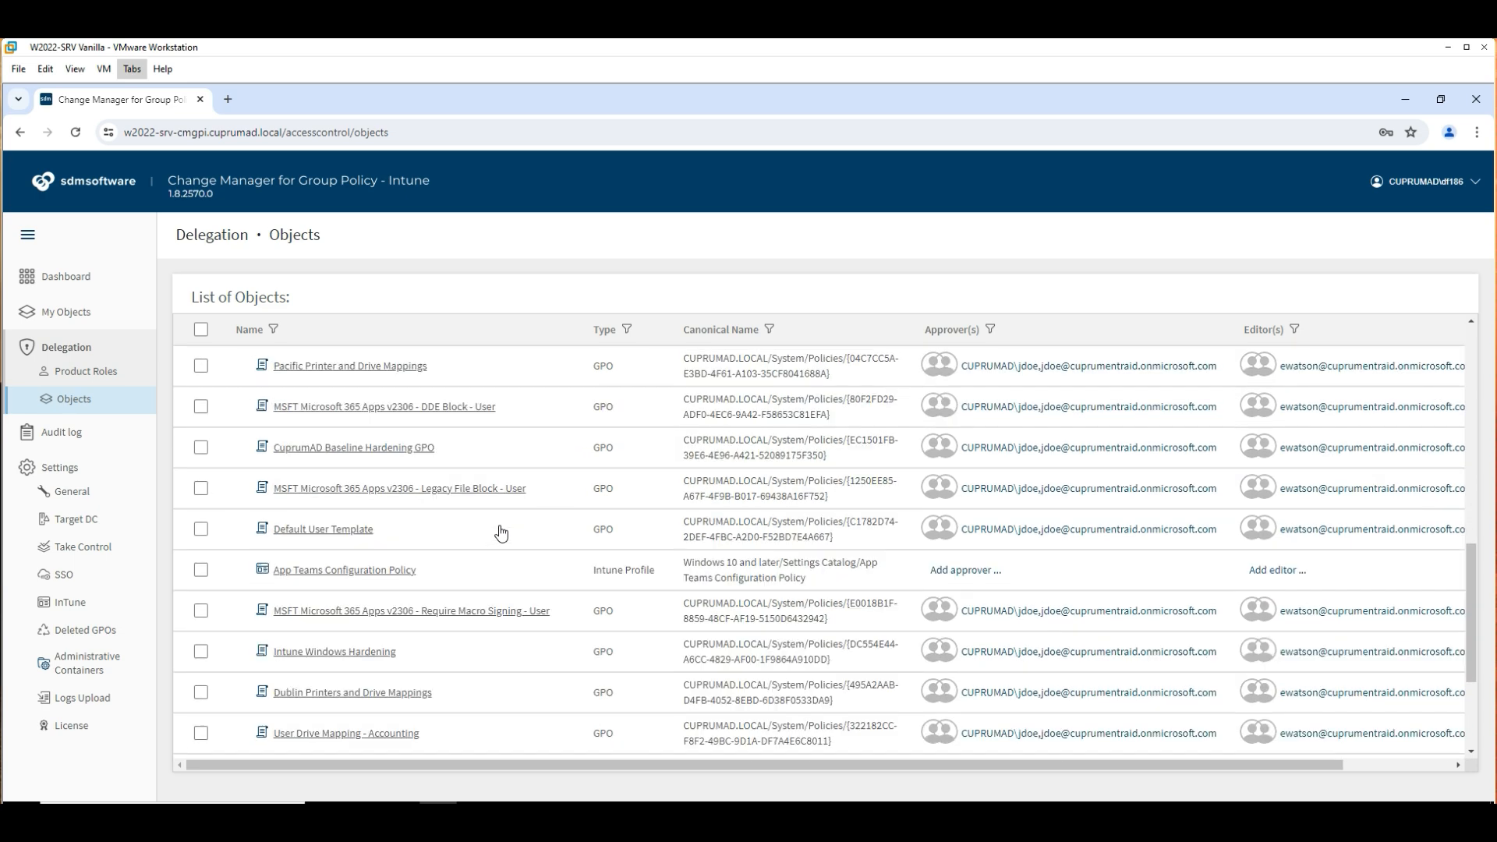
left_click(74, 435)
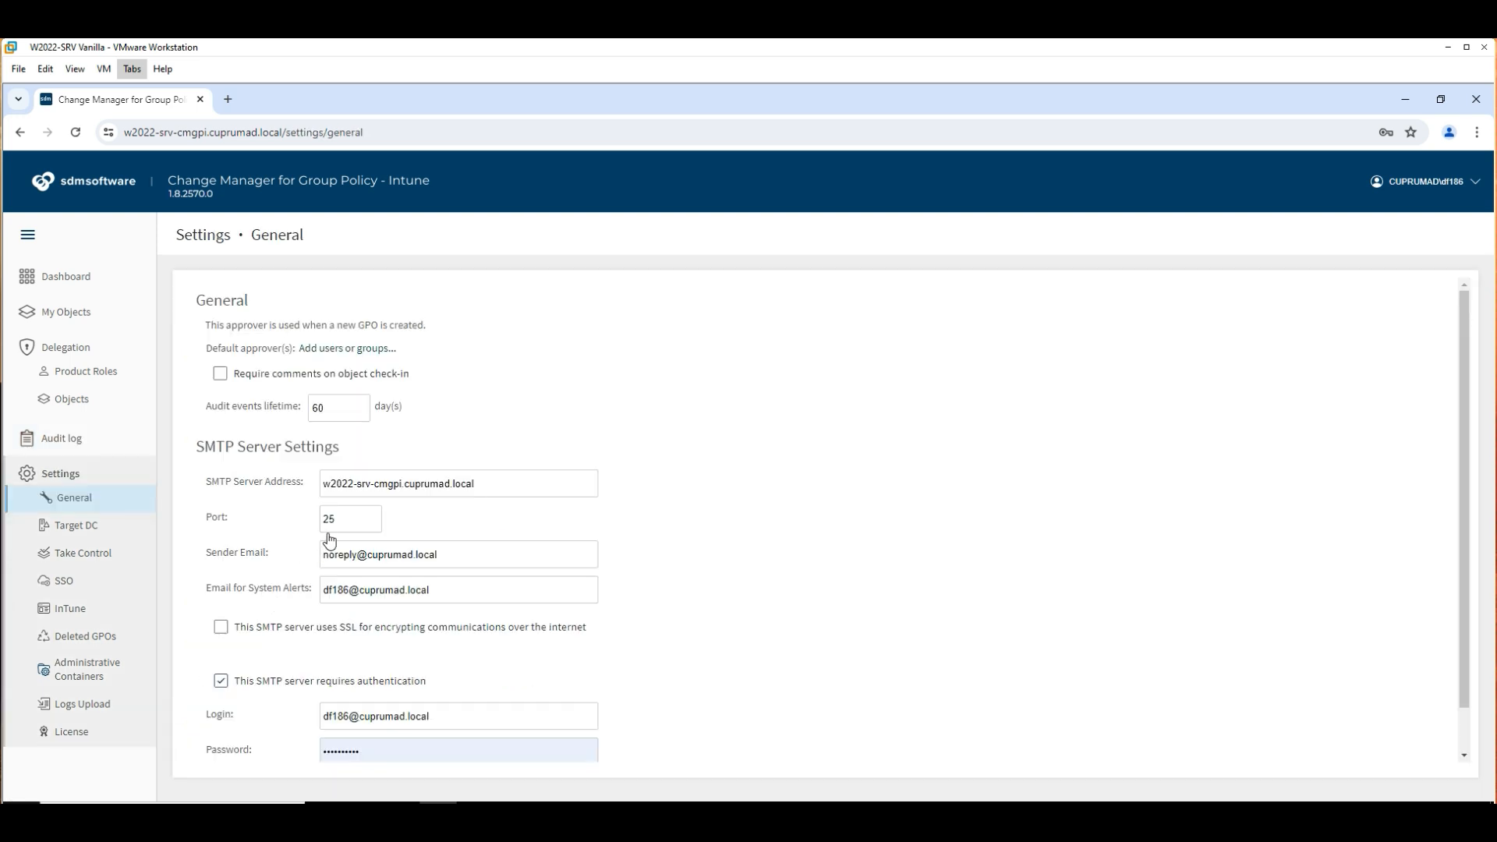
Enable 'Require comments on object check-in' and look over the SSO and Deleted GPOs settings.
left_click(221, 376)
left_click(222, 376)
left_click(62, 588)
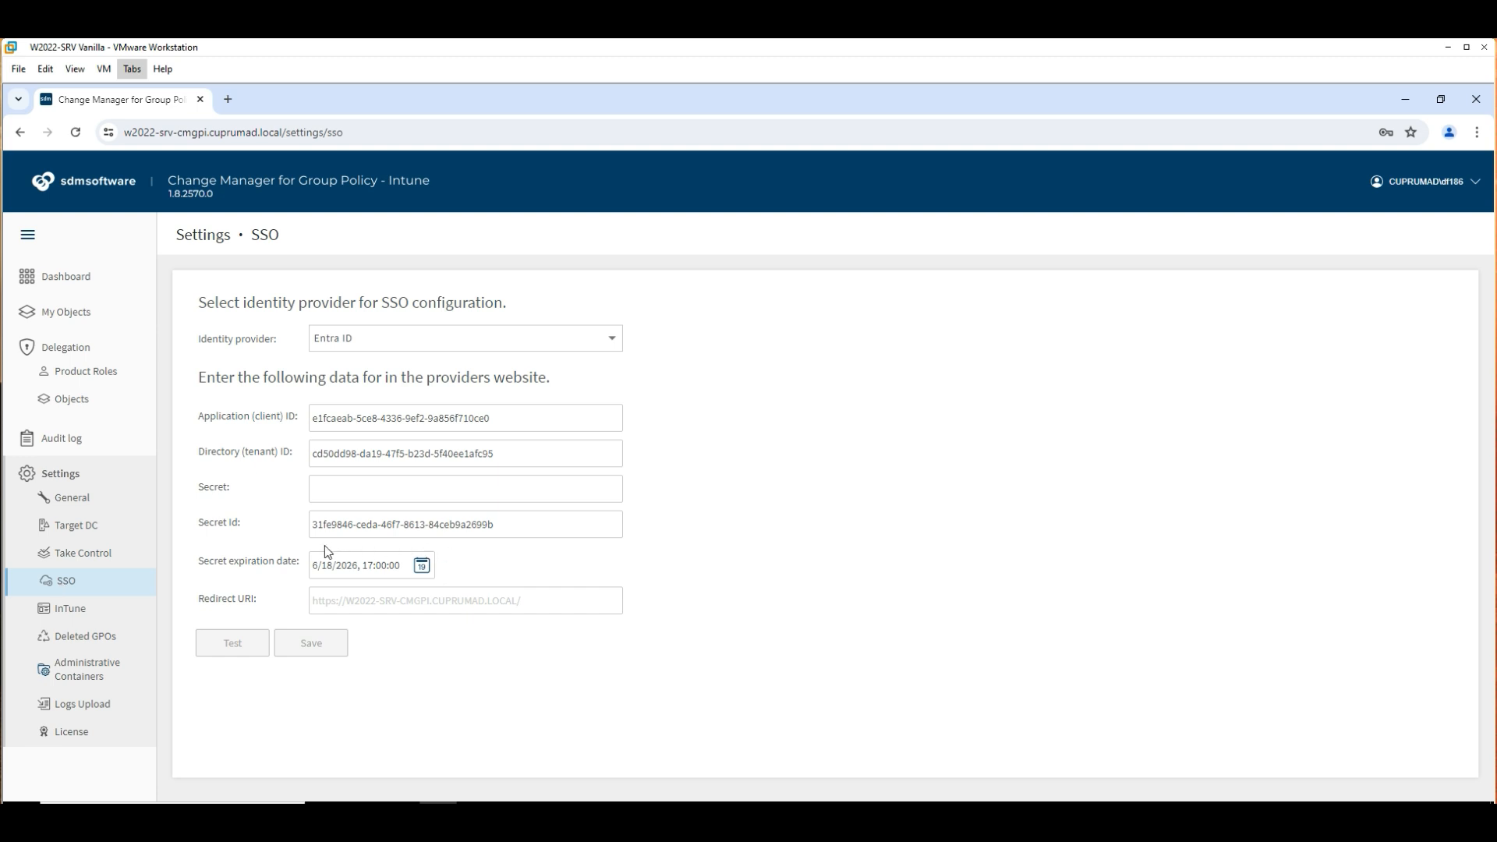
left_click(74, 644)
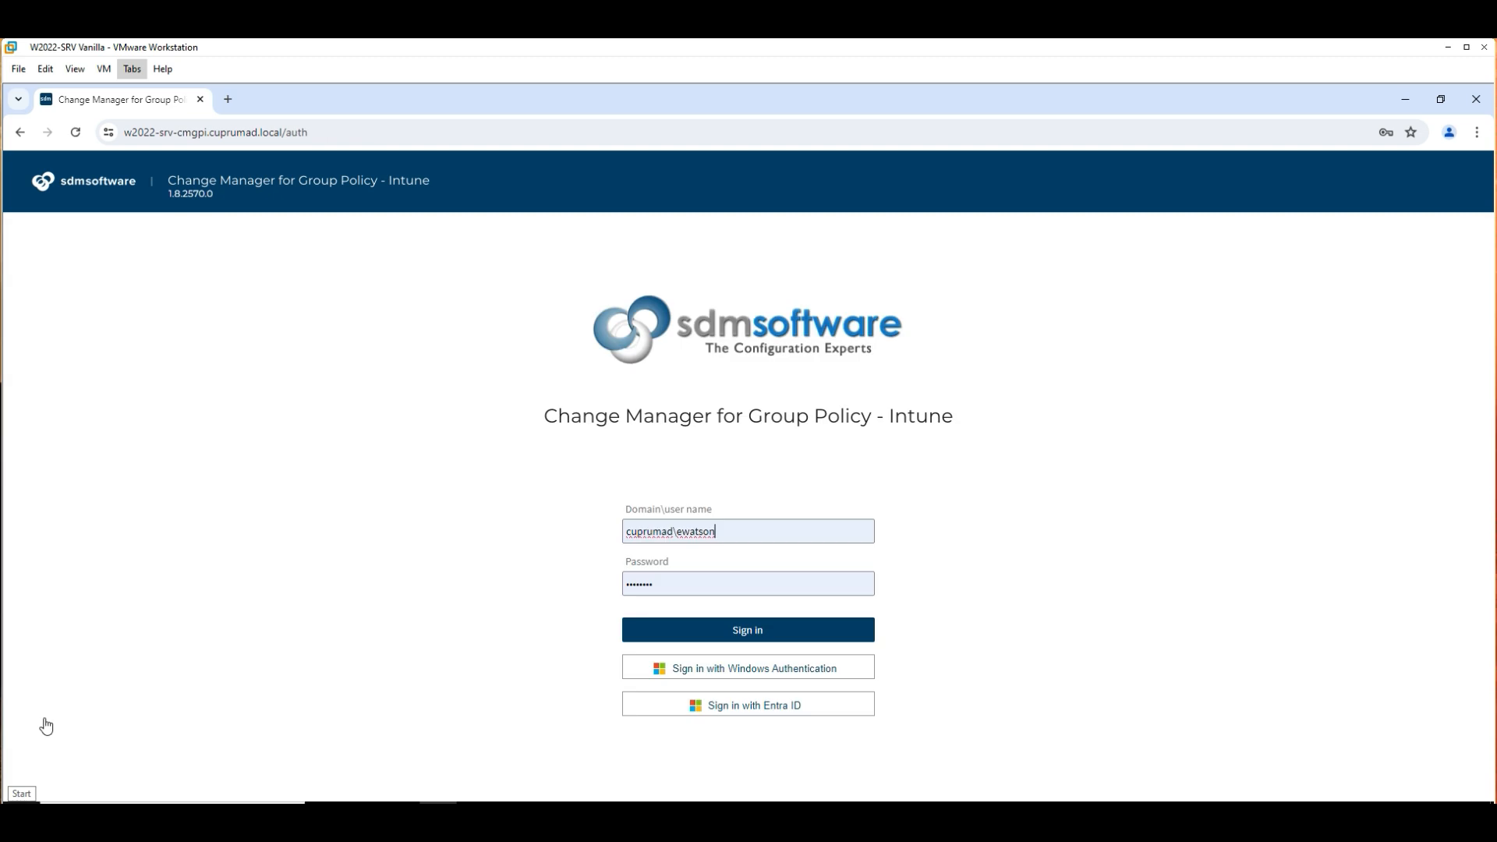
Sign in as the editor and open CuprumAD Baseline Hardening GPO's version difference report from My Objects.
left_click(736, 635)
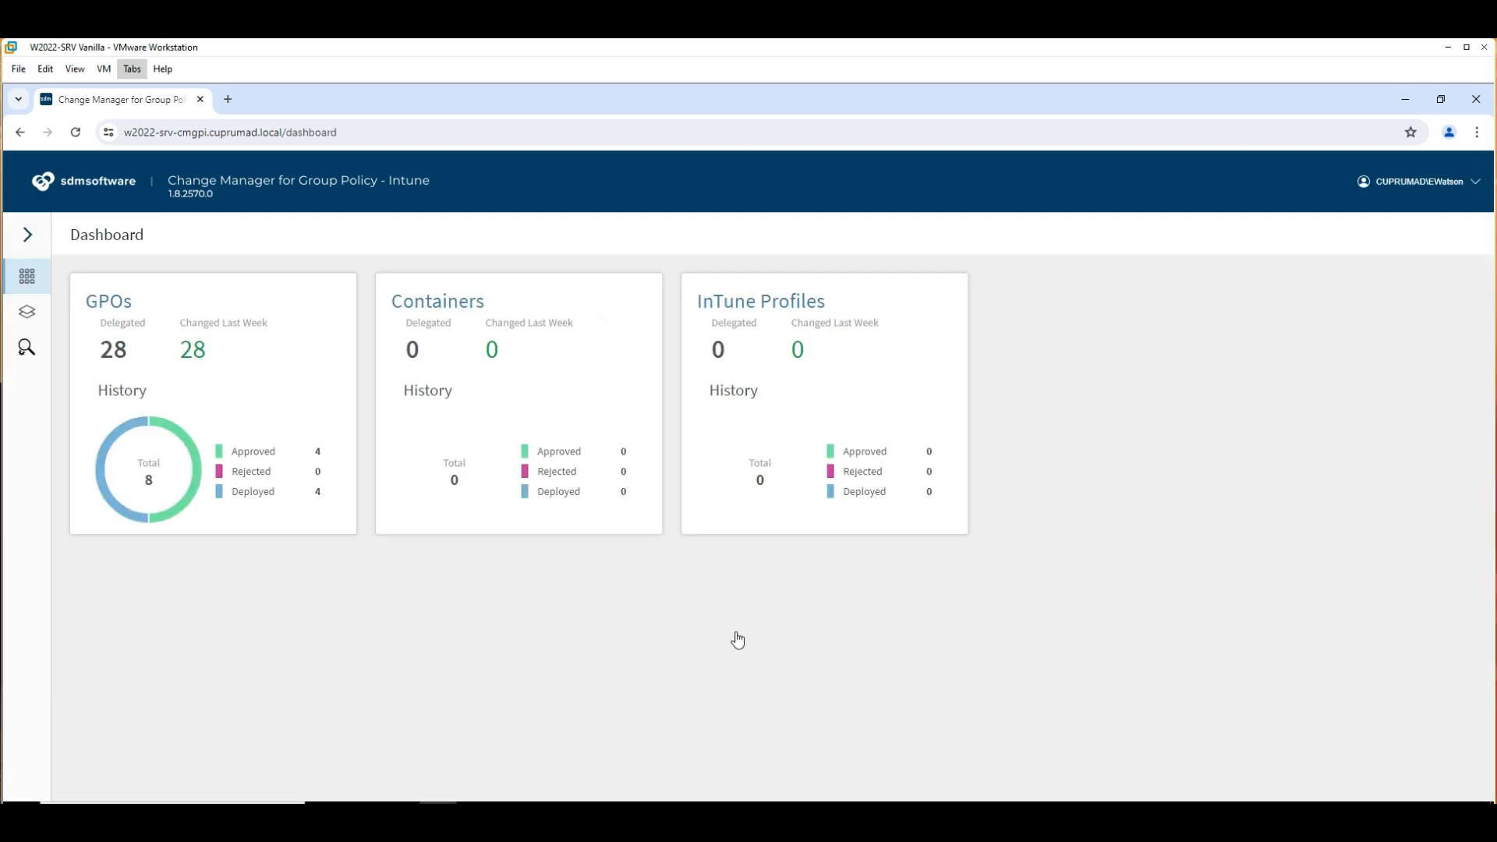
left_click(27, 318)
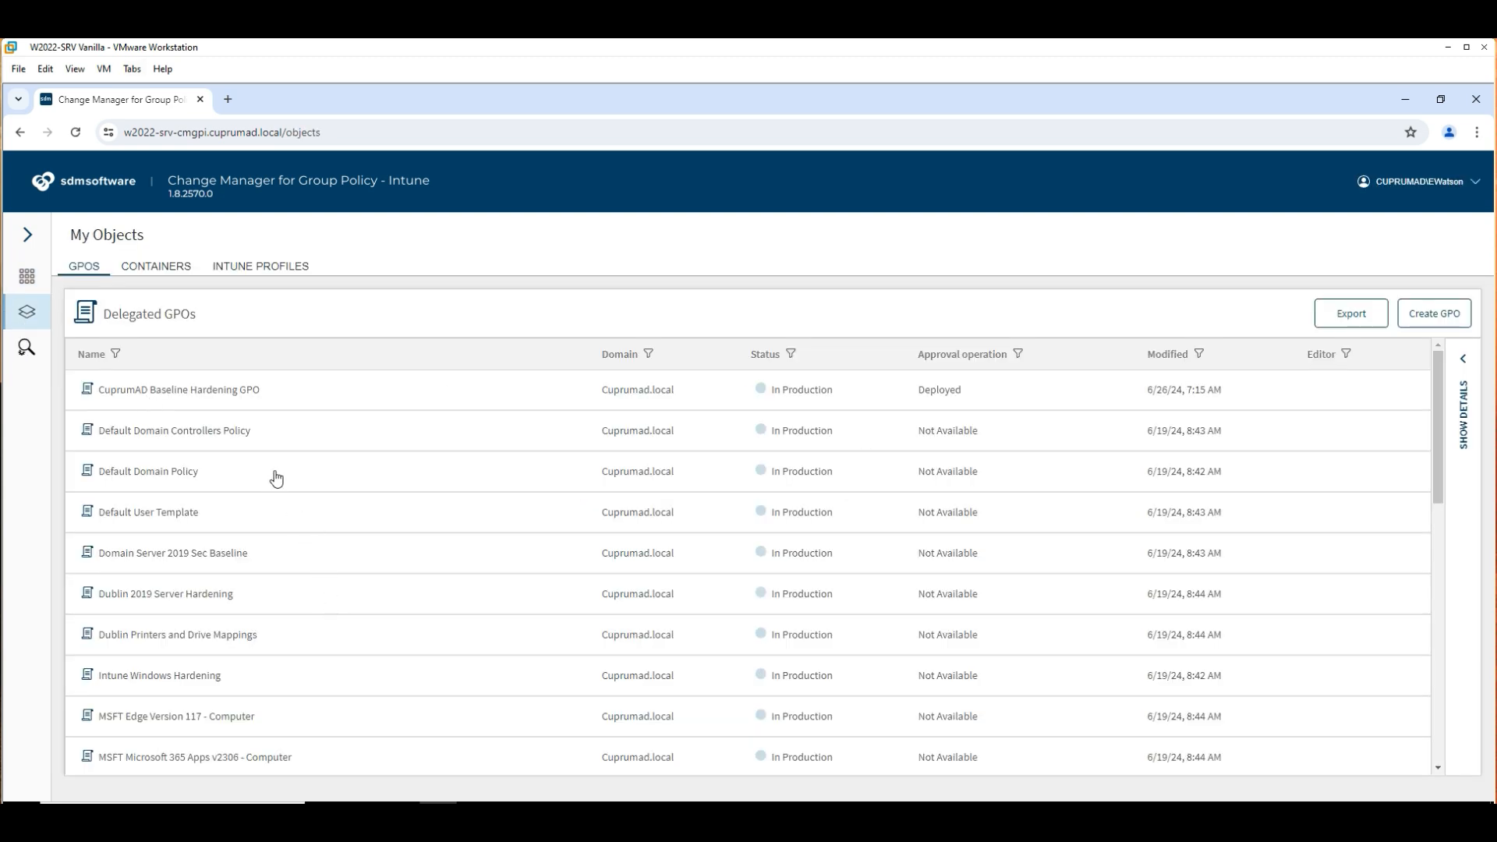
left_click(240, 394)
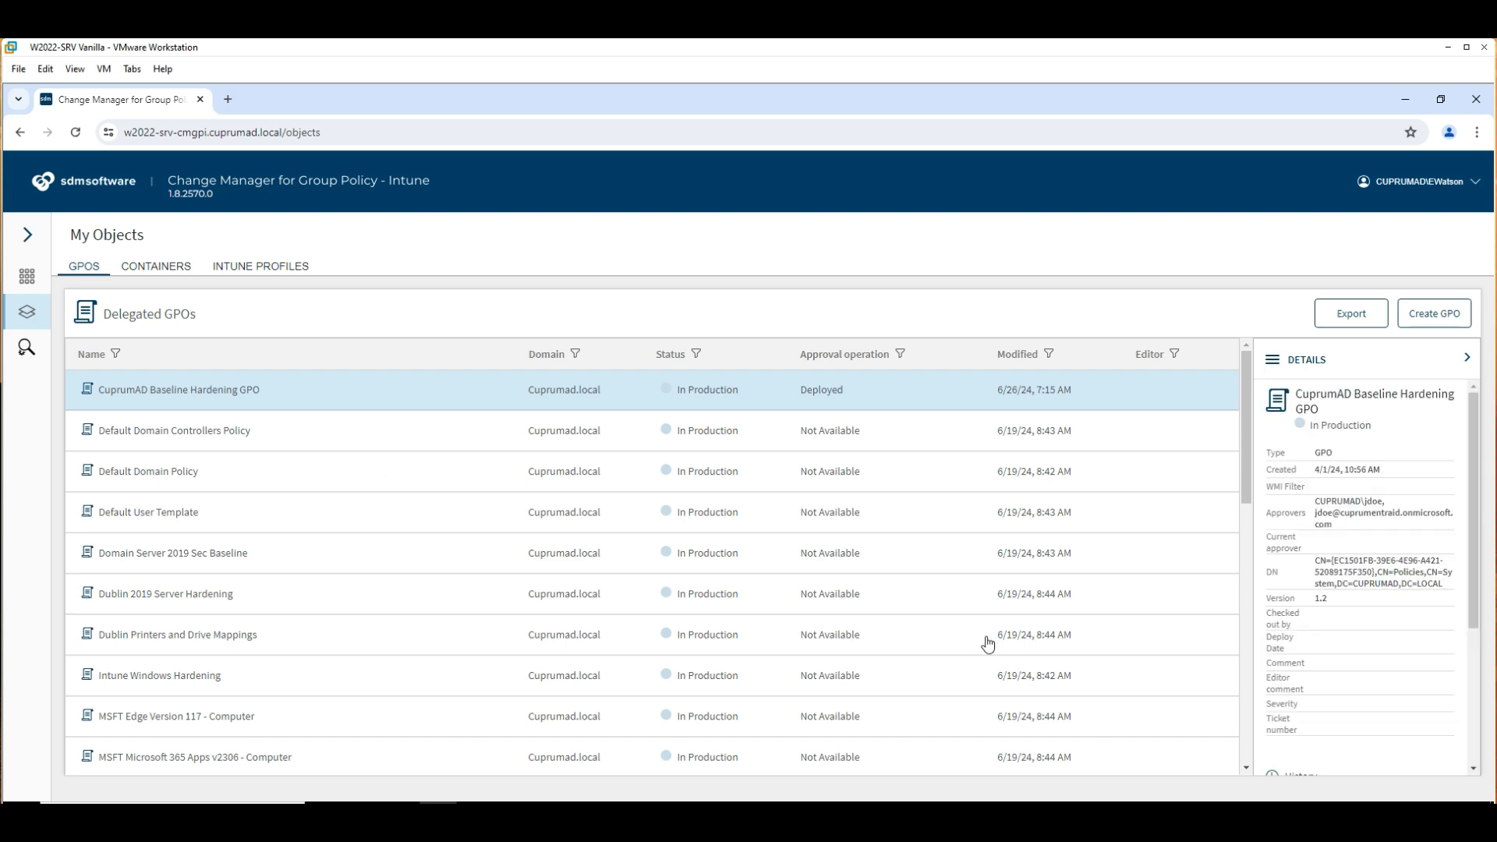
scroll(1333, 635, "down", 3)
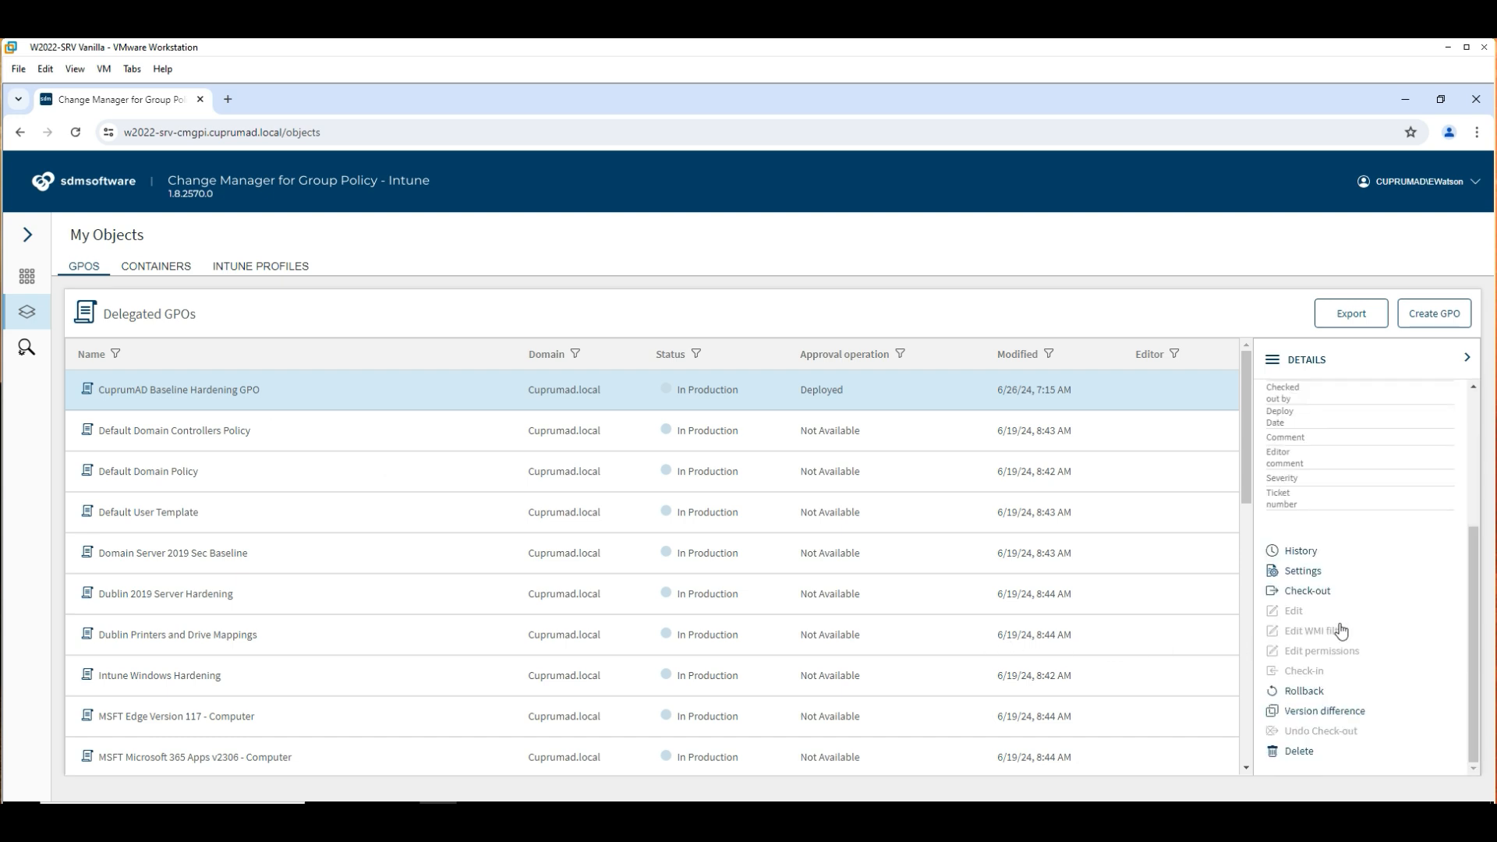
left_click(1324, 711)
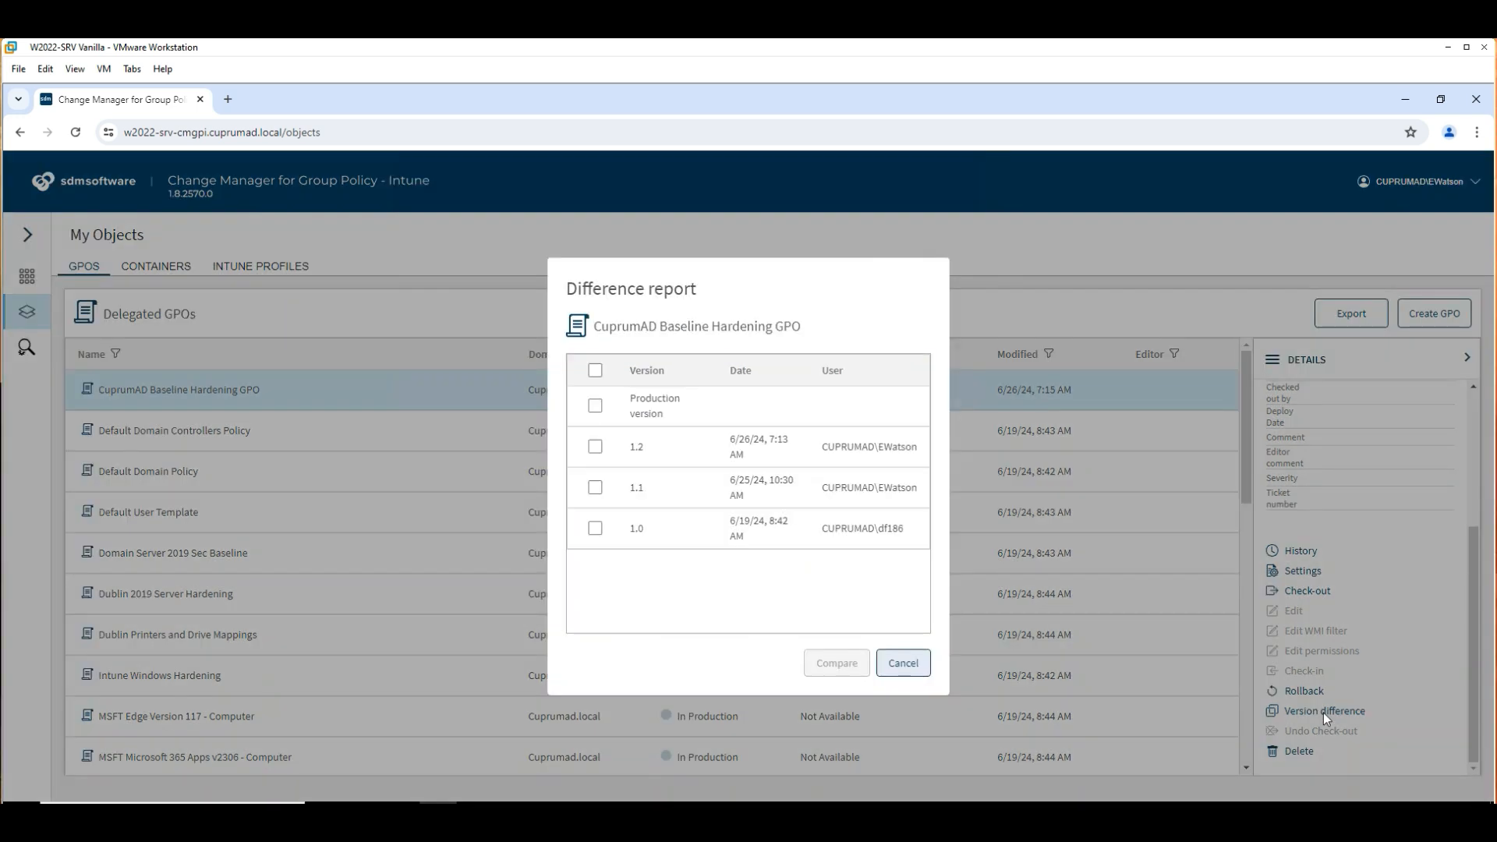
Generate a production vs. version 1.2 difference report, close it, and check out the GPO.
left_click(595, 406)
left_click(595, 446)
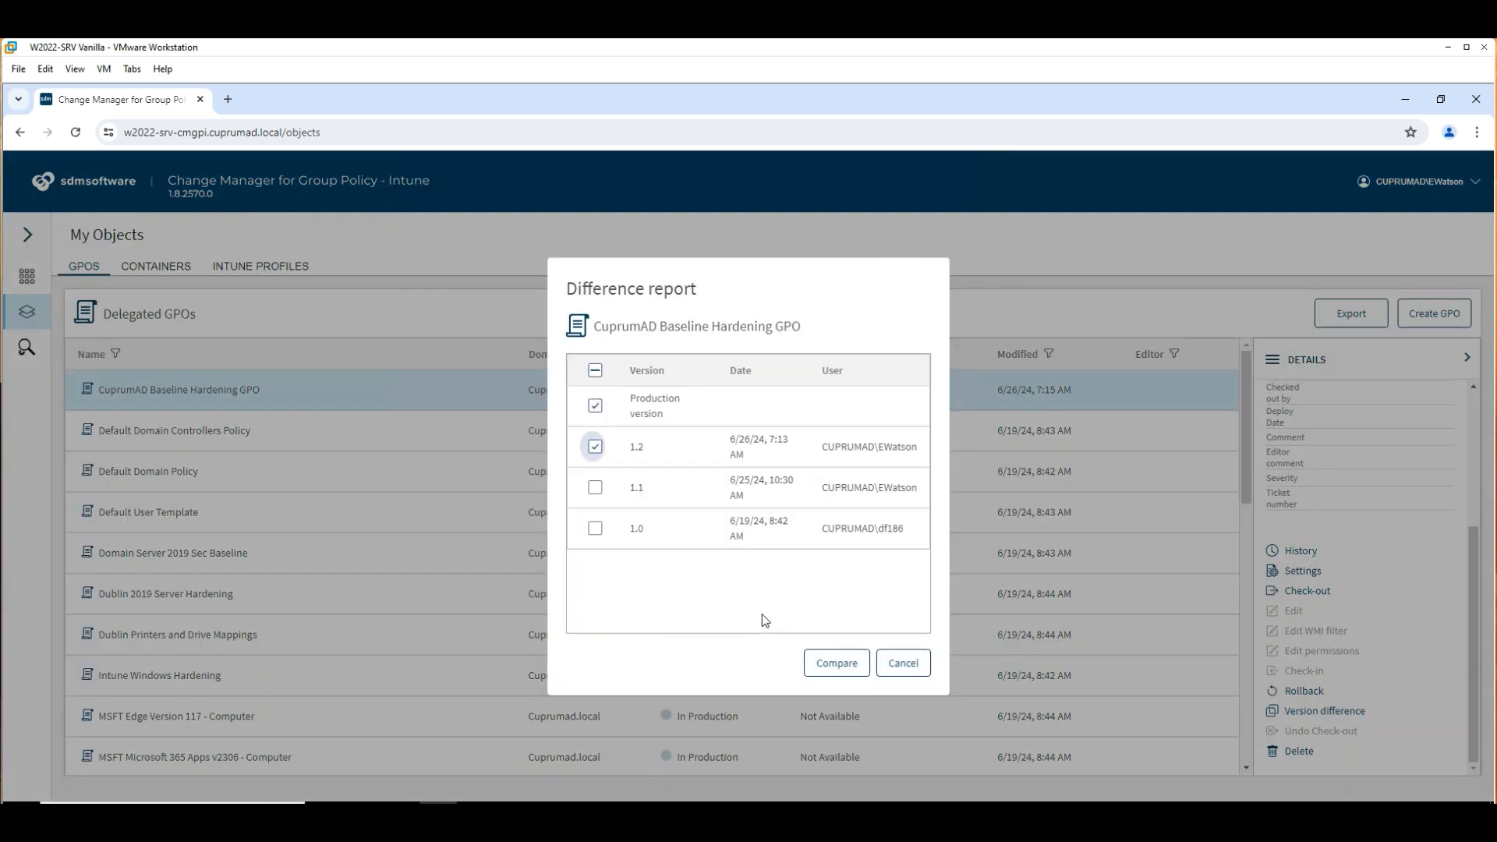
left_click(837, 663)
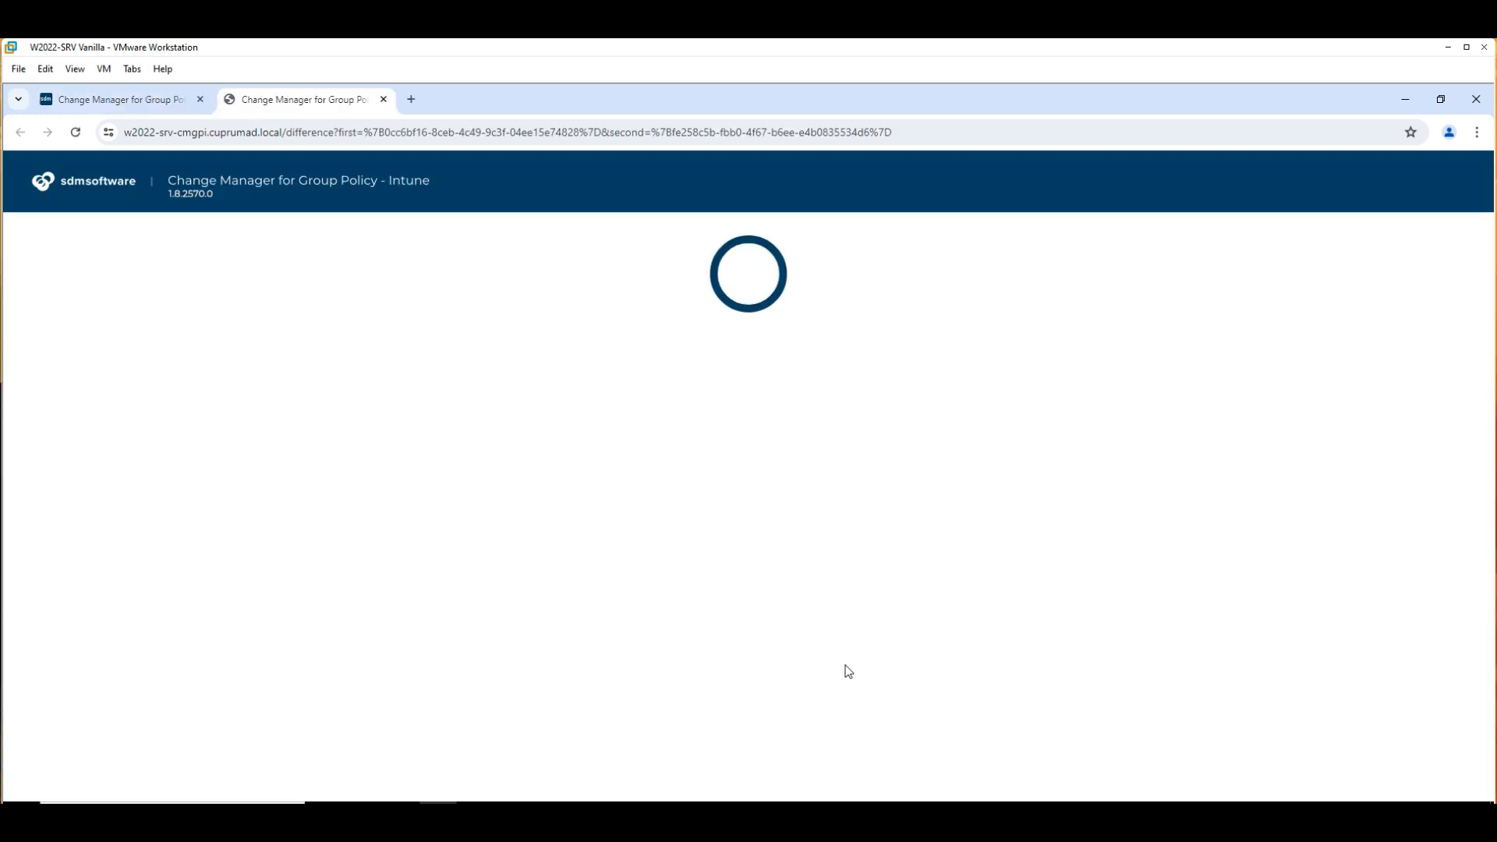
key("ctrl+w")
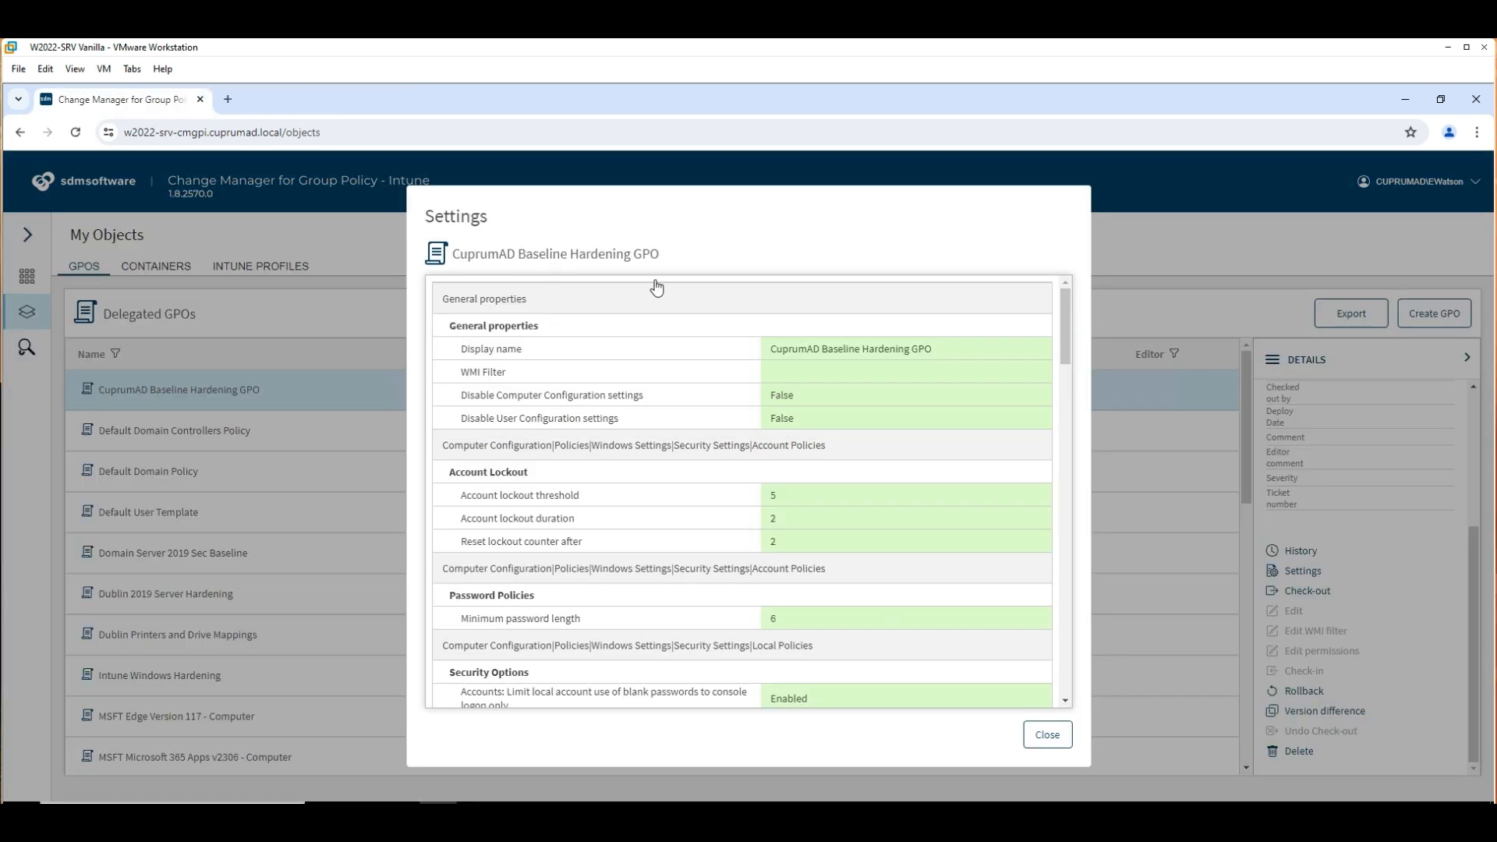
left_click_drag(1065, 326, 1072, 667)
left_click(1321, 594)
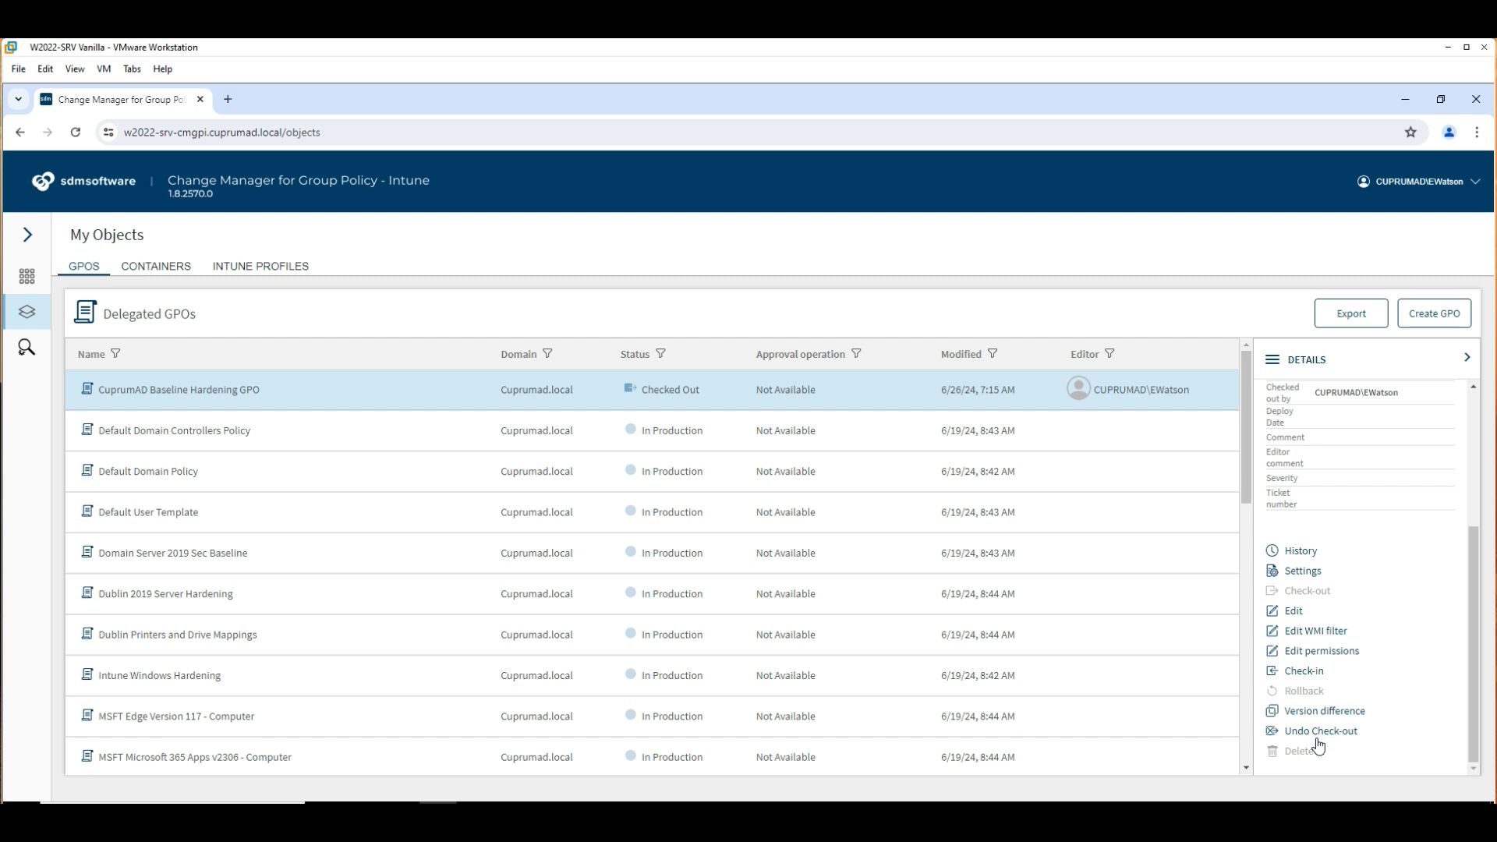
Launch the GPO in the policy editor and expand Computer Configuration > Policies > Windows Settings > Security Settings.
left_click(1292, 613)
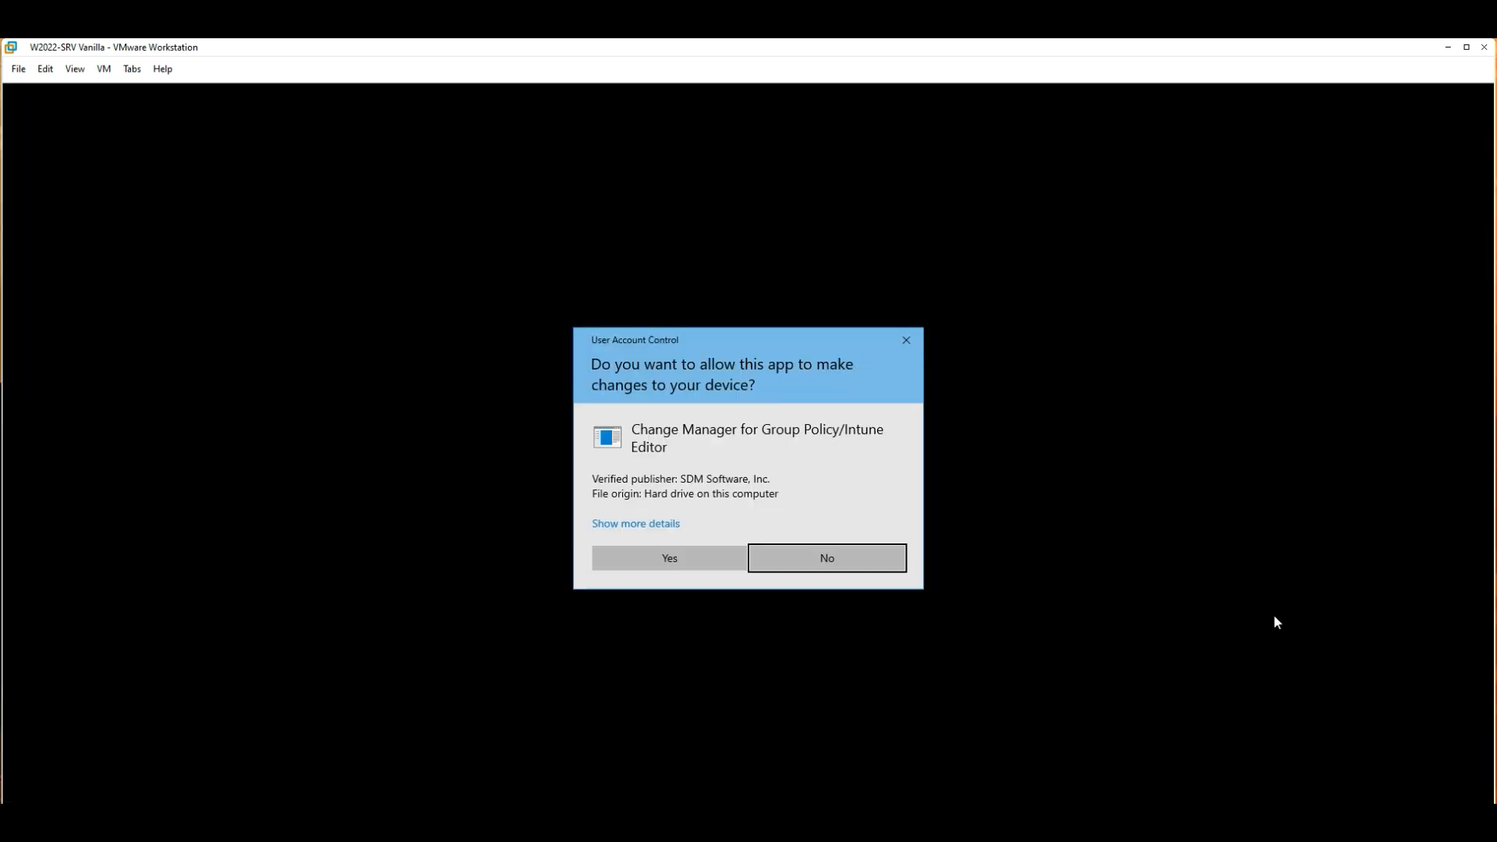
left_click(669, 560)
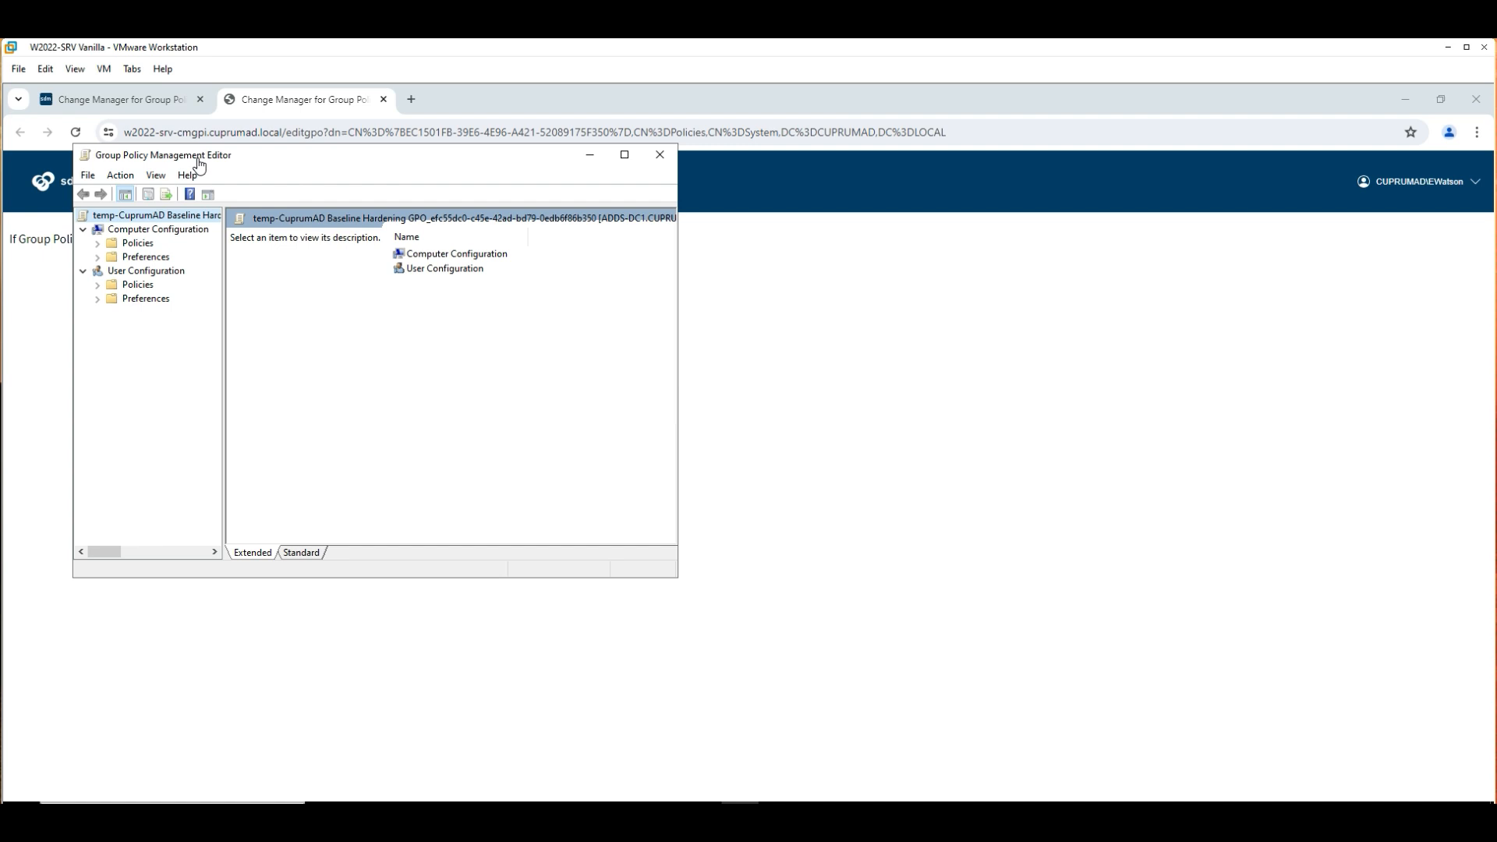
left_click(98, 244)
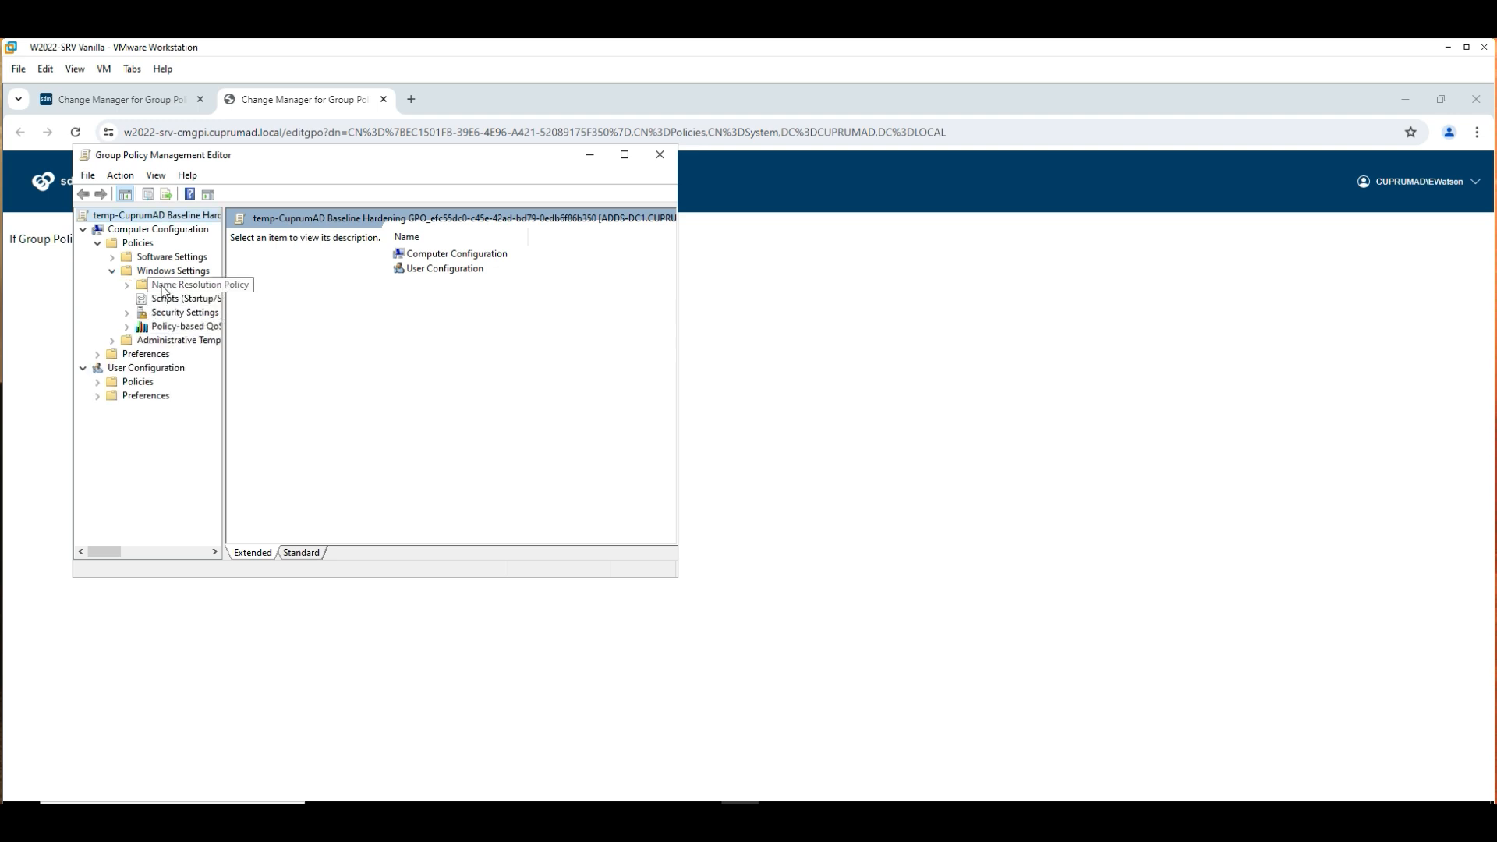
left_click(185, 312)
left_click(298, 236)
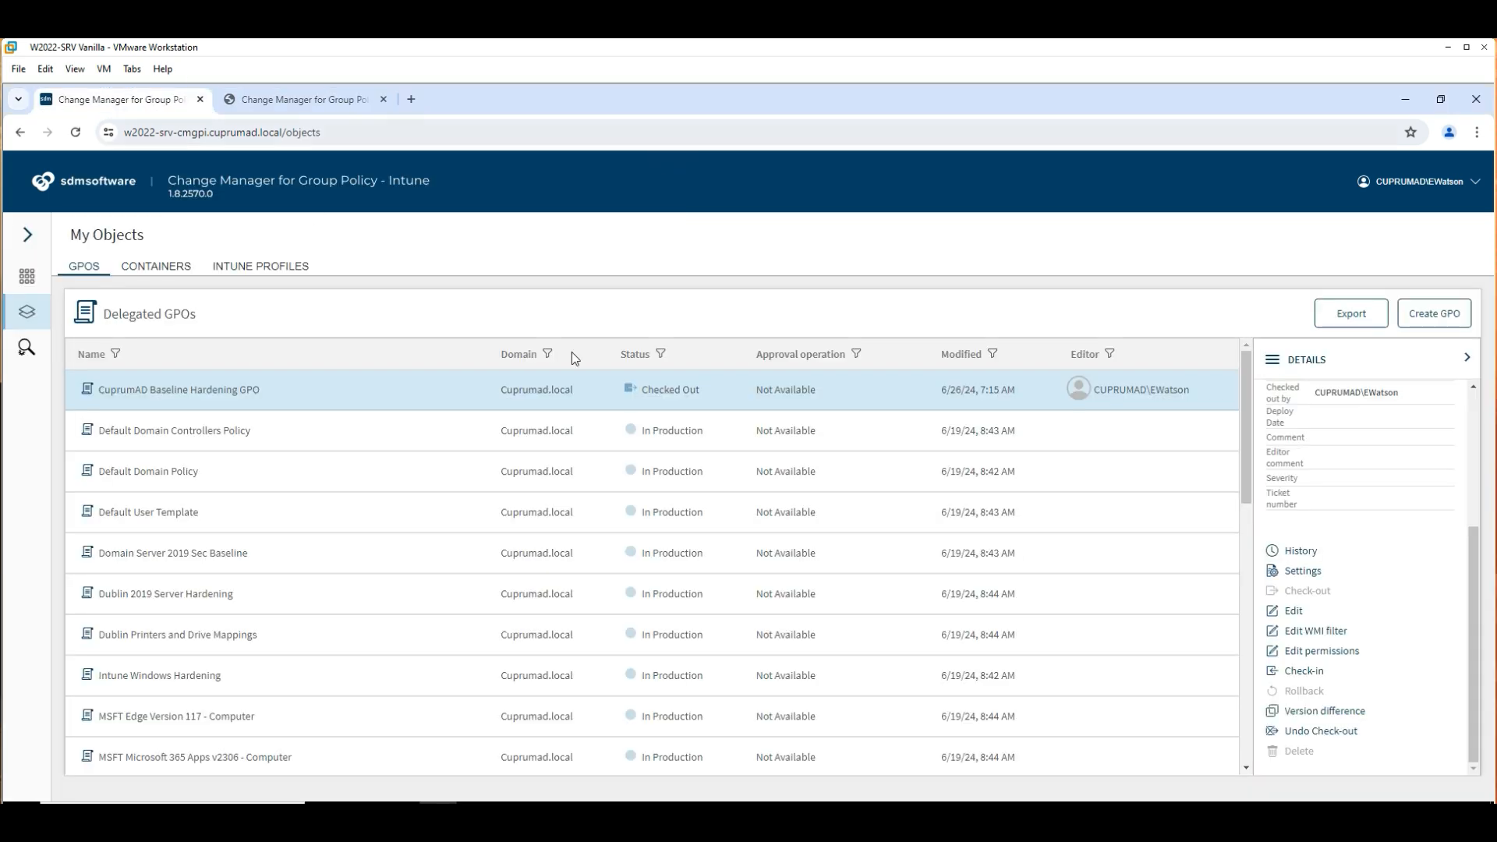
Check in the edited GPO with ticket 1234 and the comment 'Updated GPO'.
left_click(1313, 671)
left_click(747, 473)
type("1234")
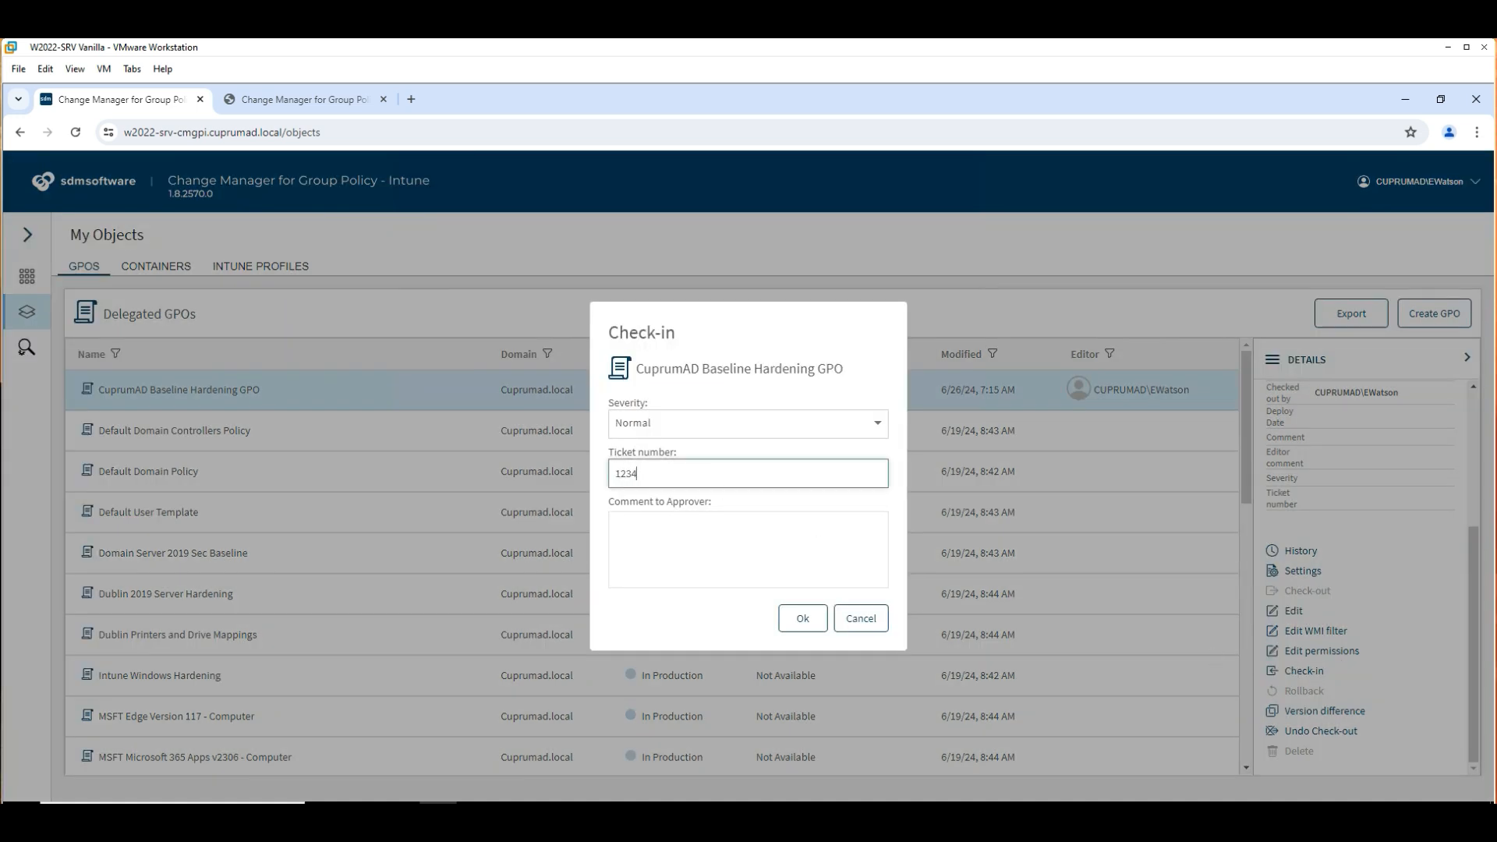
key("Tab")
type("Updated GPO")
left_click(794, 622)
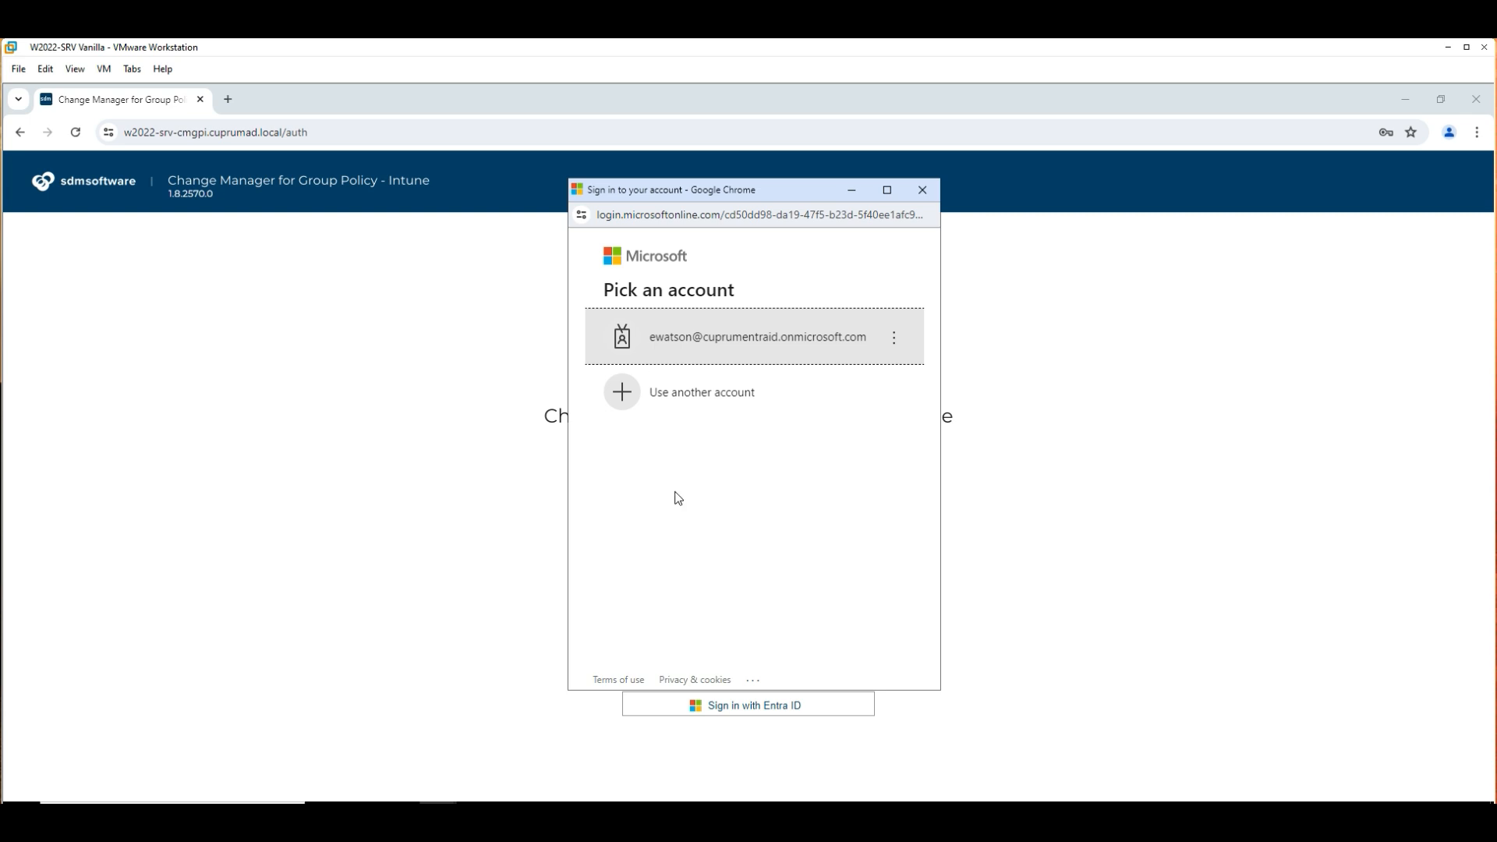
Finish the Entra ID sign-in with the editor's Microsoft account and browse the My Objects GPO list.
left_click(748, 348)
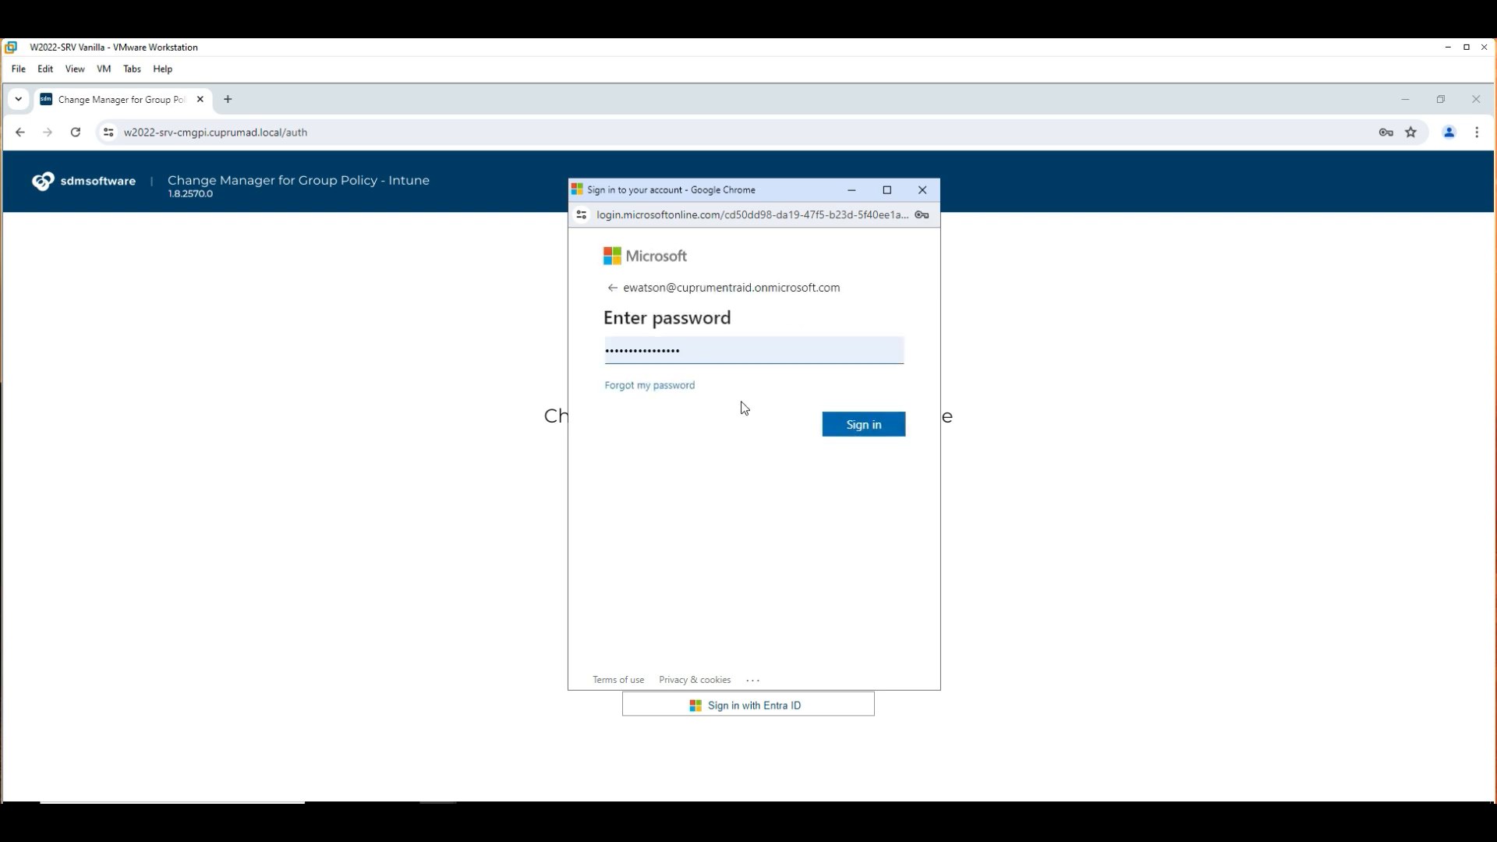
left_click(854, 427)
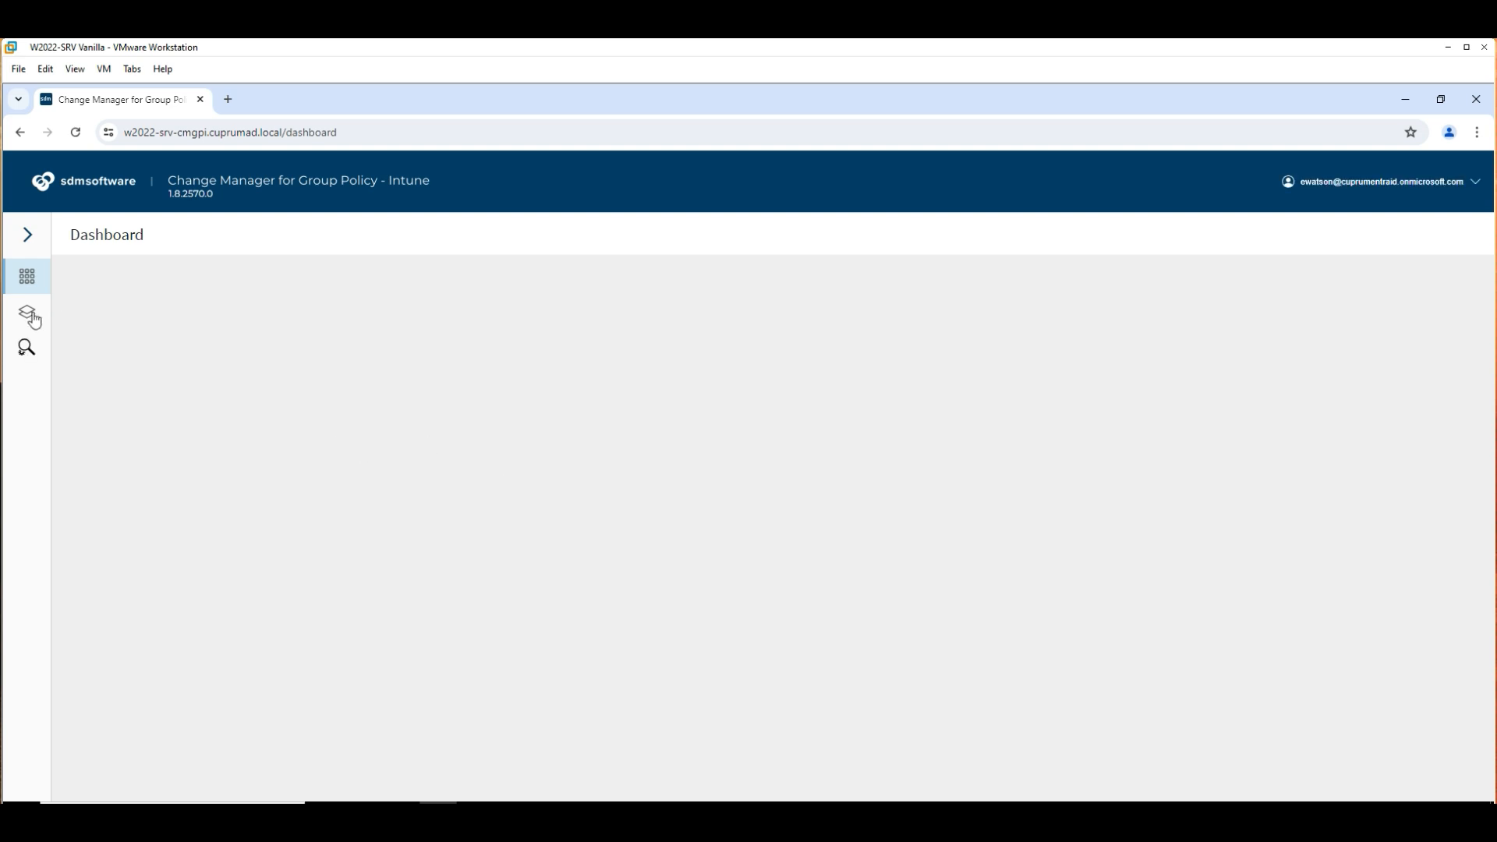
left_click(31, 315)
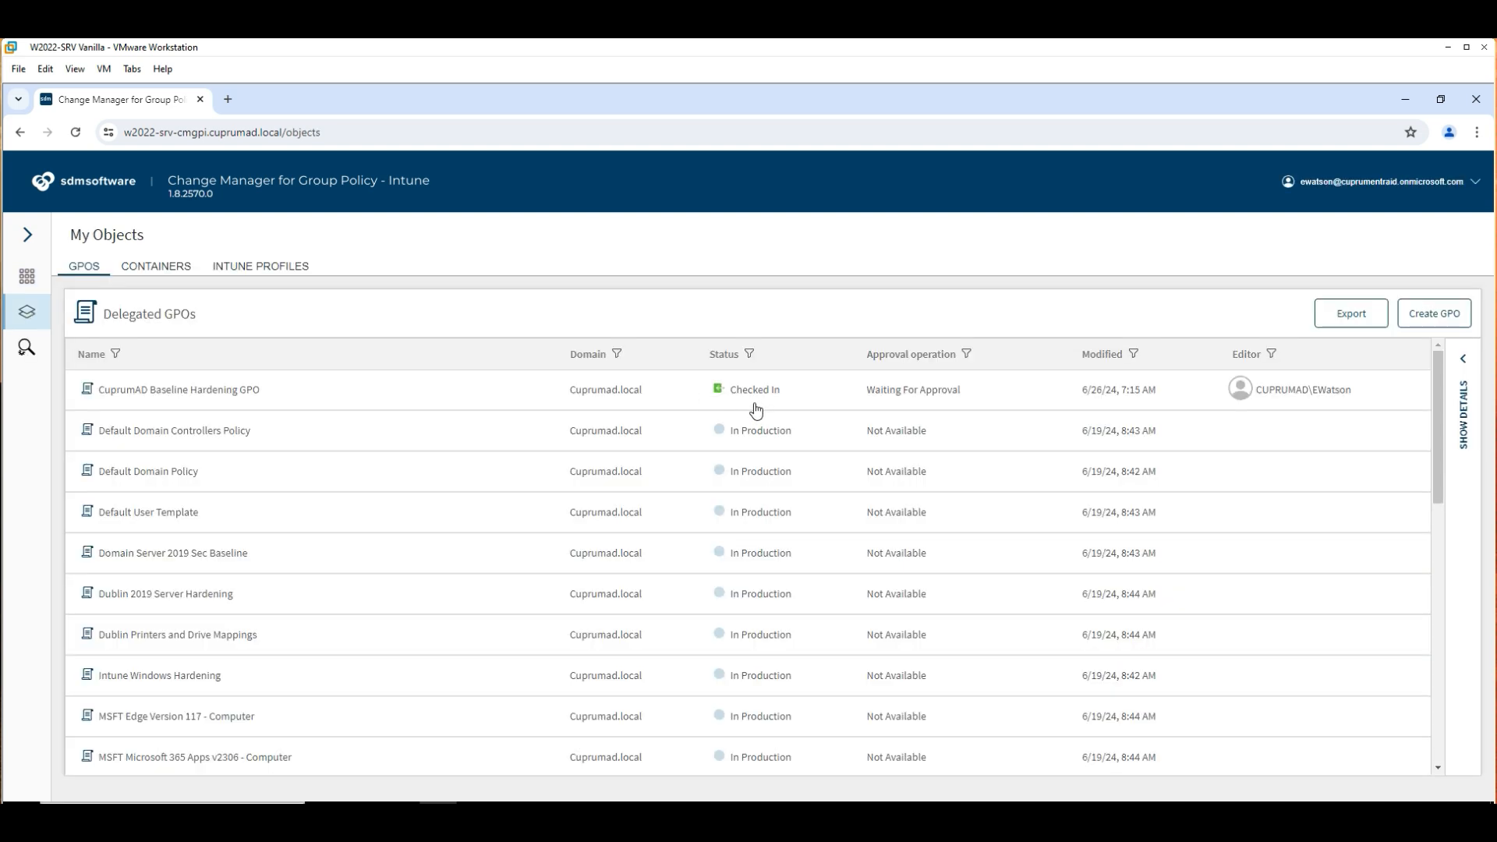
scroll(698, 456, "down", 5)
scroll(698, 457, "down", 5)
scroll(697, 457, "up", 4)
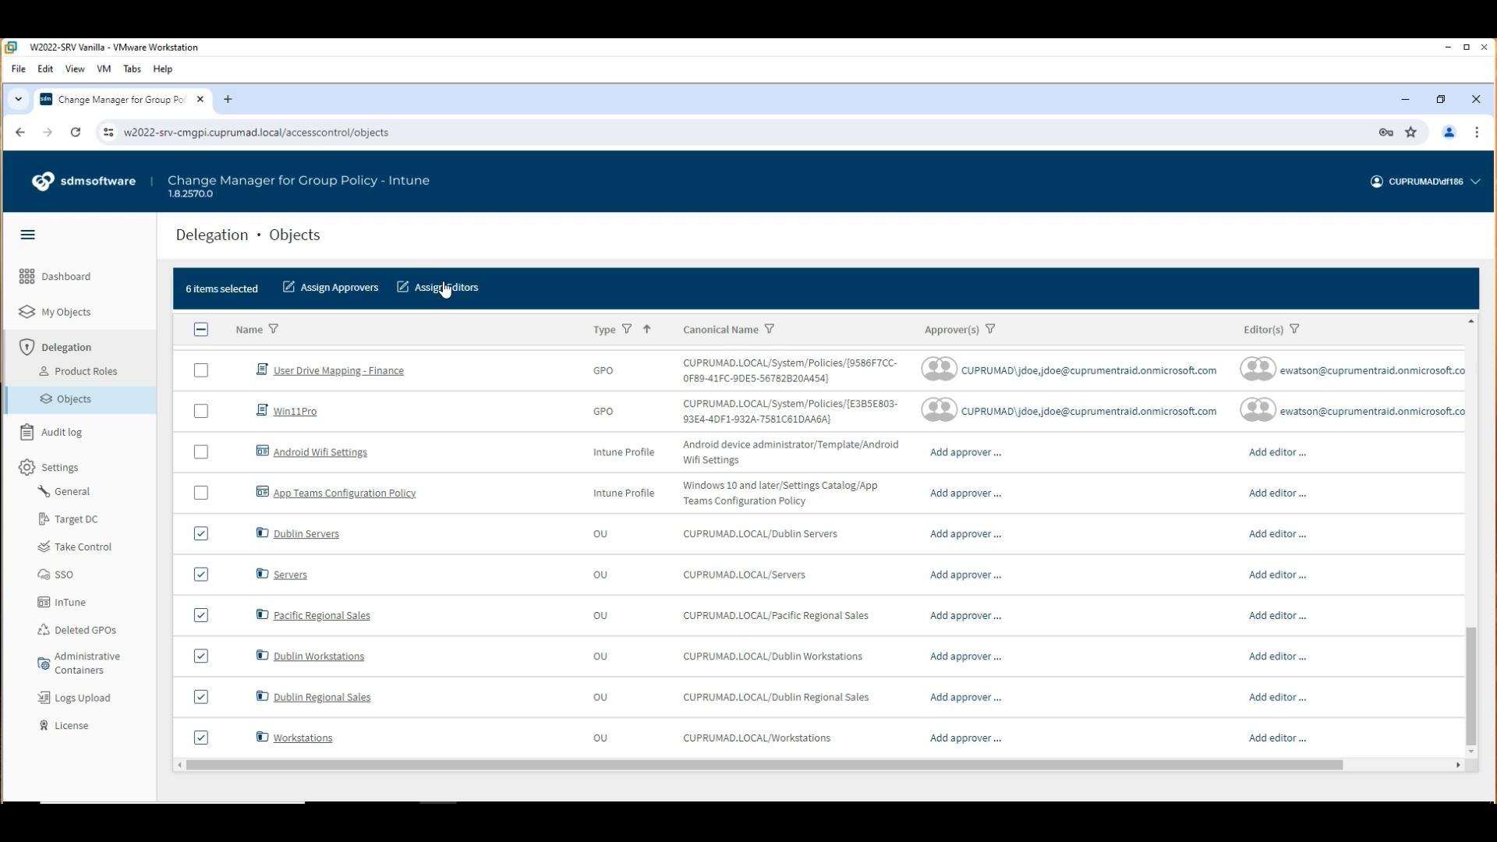
Assign the editor's domain account as editor of the six selected OU containers.
left_click(444, 289)
left_click(438, 321)
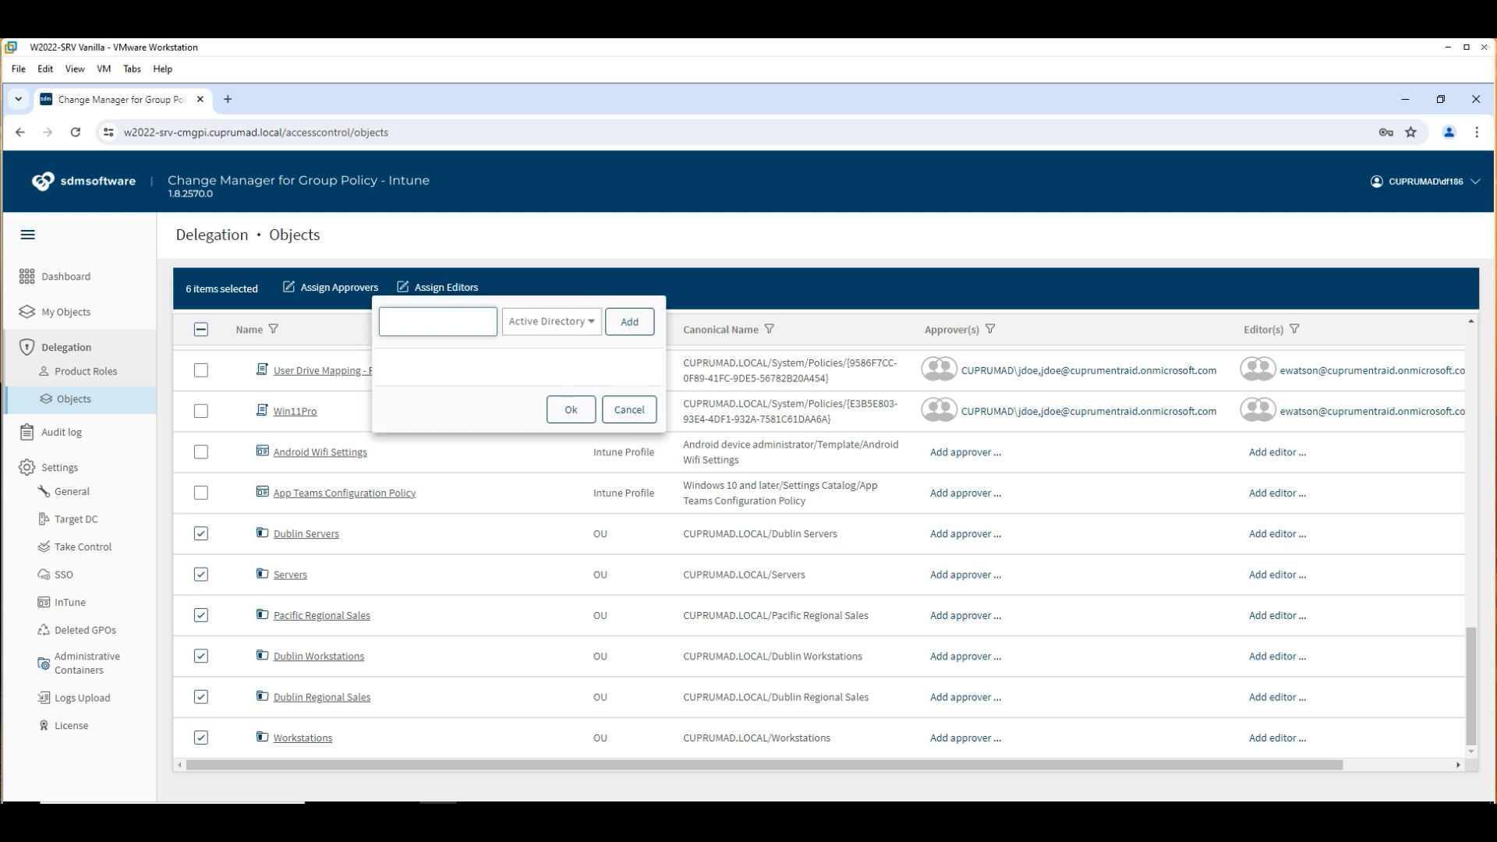
left_click(629, 322)
left_click(572, 423)
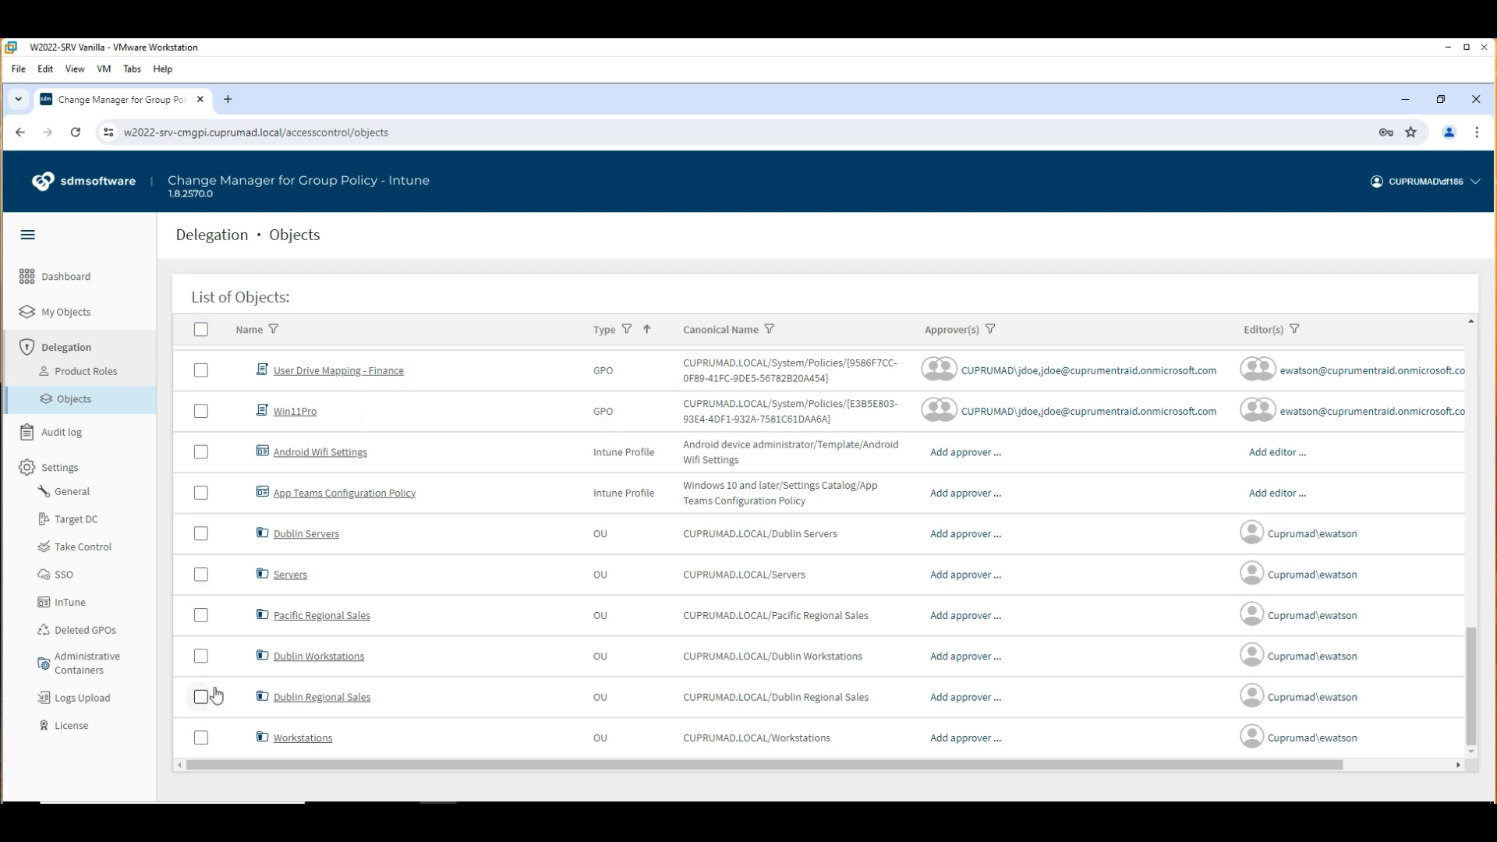
Reselect the six OUs, Dublin Servers through Workstations, and assign them the approver's domain account.
left_click(201, 534)
left_click(201, 575)
left_click(201, 615)
left_click(201, 656)
left_click(201, 697)
left_click(201, 738)
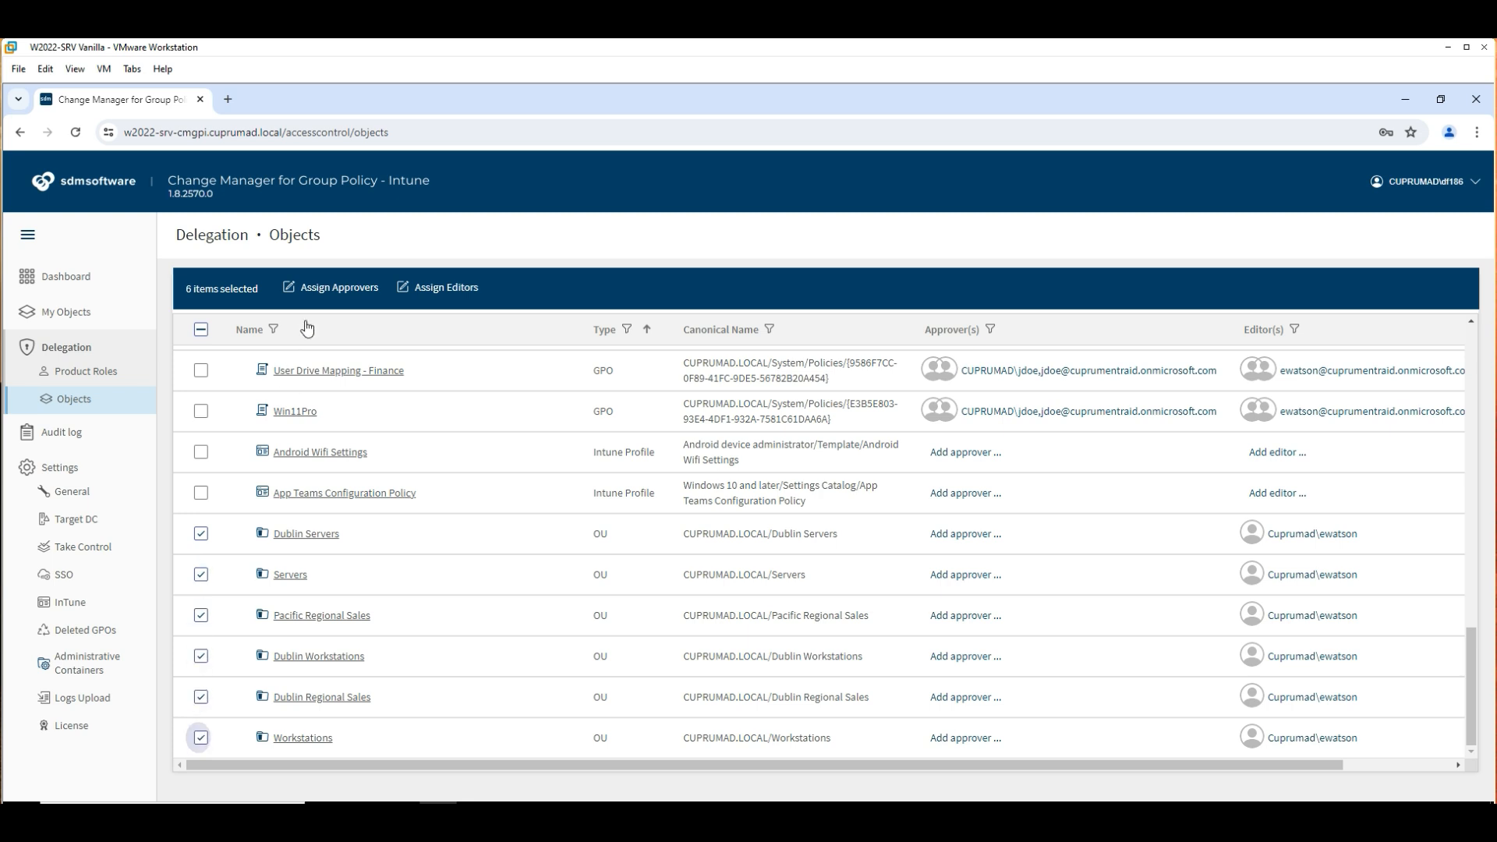
left_click(339, 287)
type("Cuprumad\\jdoe")
left_click(516, 322)
left_click(456, 409)
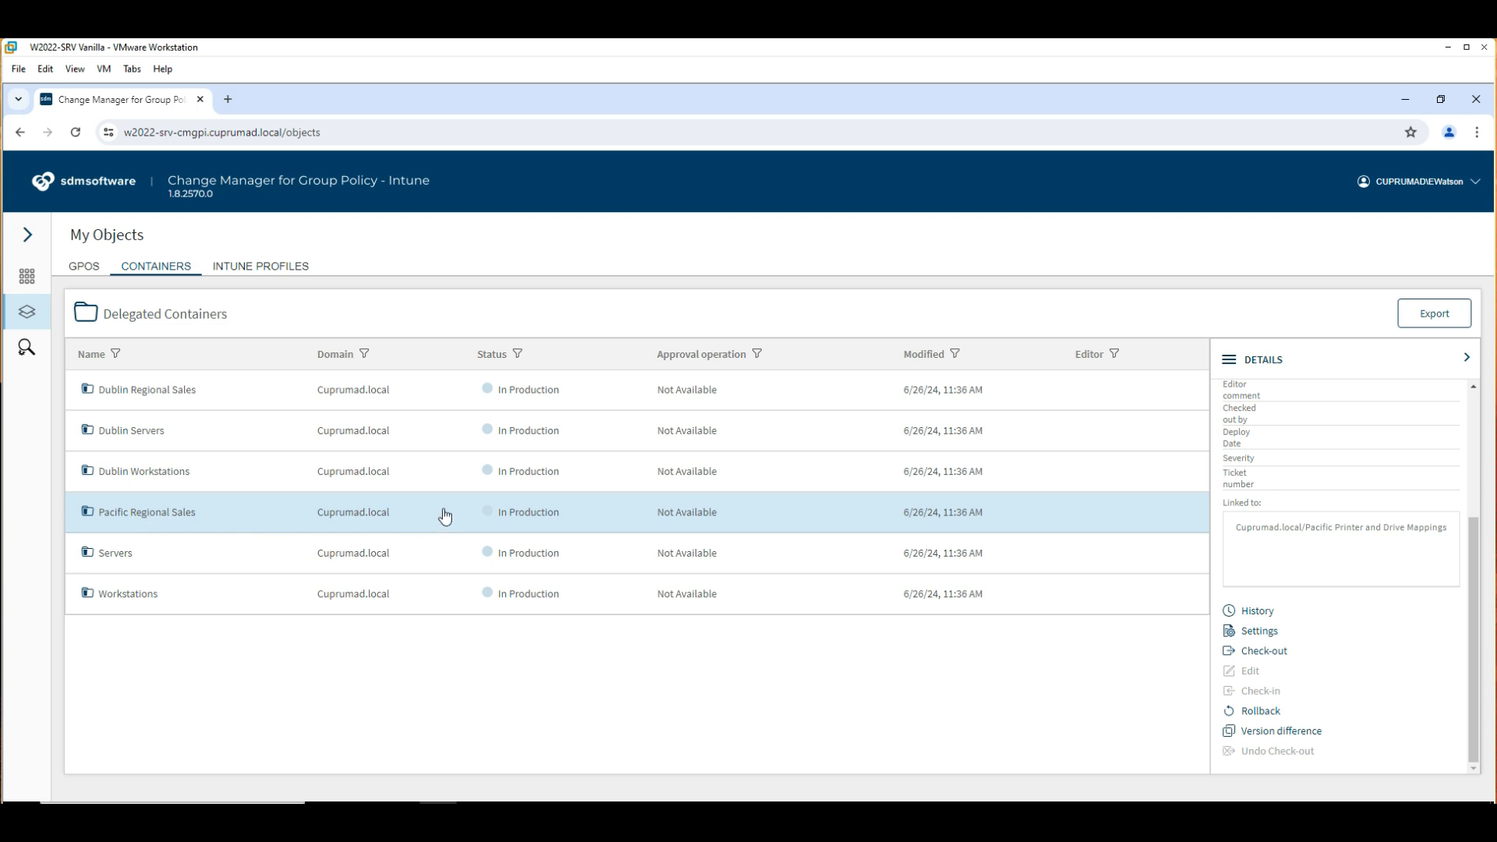
Check out Pacific Regional Sales and pick the Cuprumad.local domain and Default User Template GPO.
left_click(1283, 659)
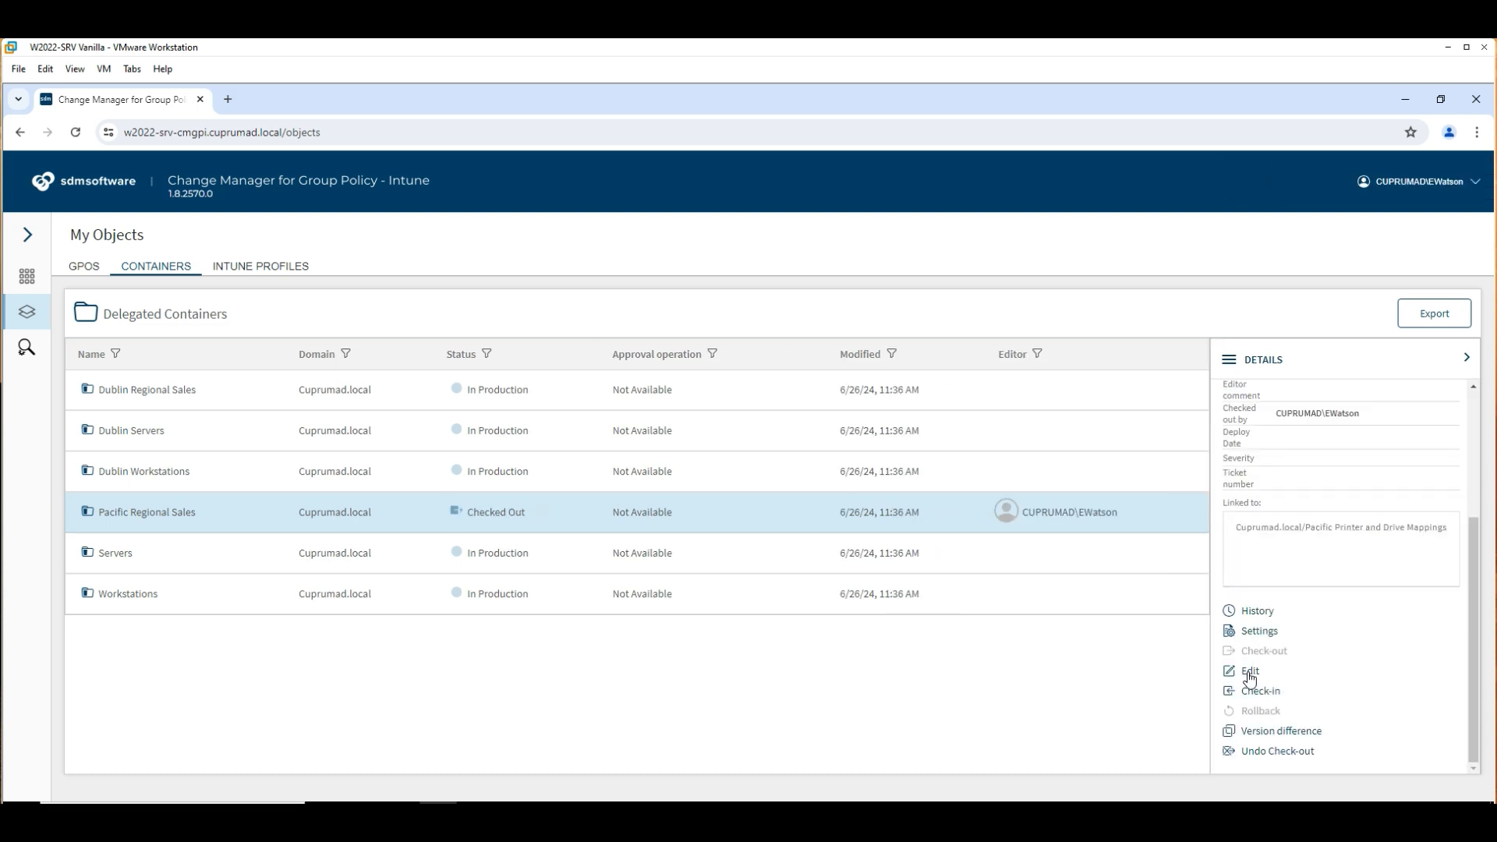
left_click(1250, 674)
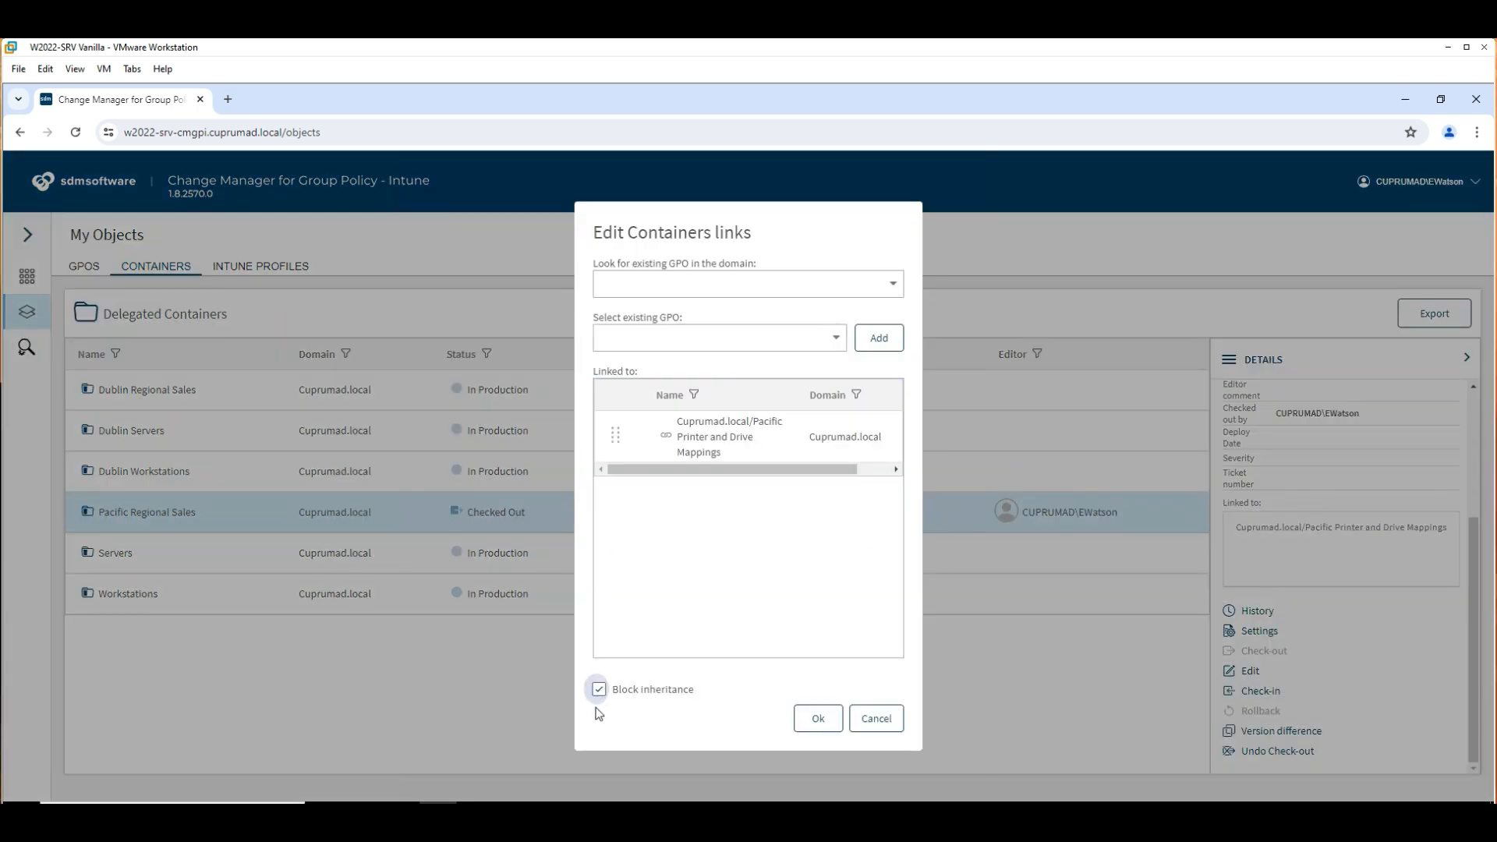
left_click(853, 286)
left_click(670, 324)
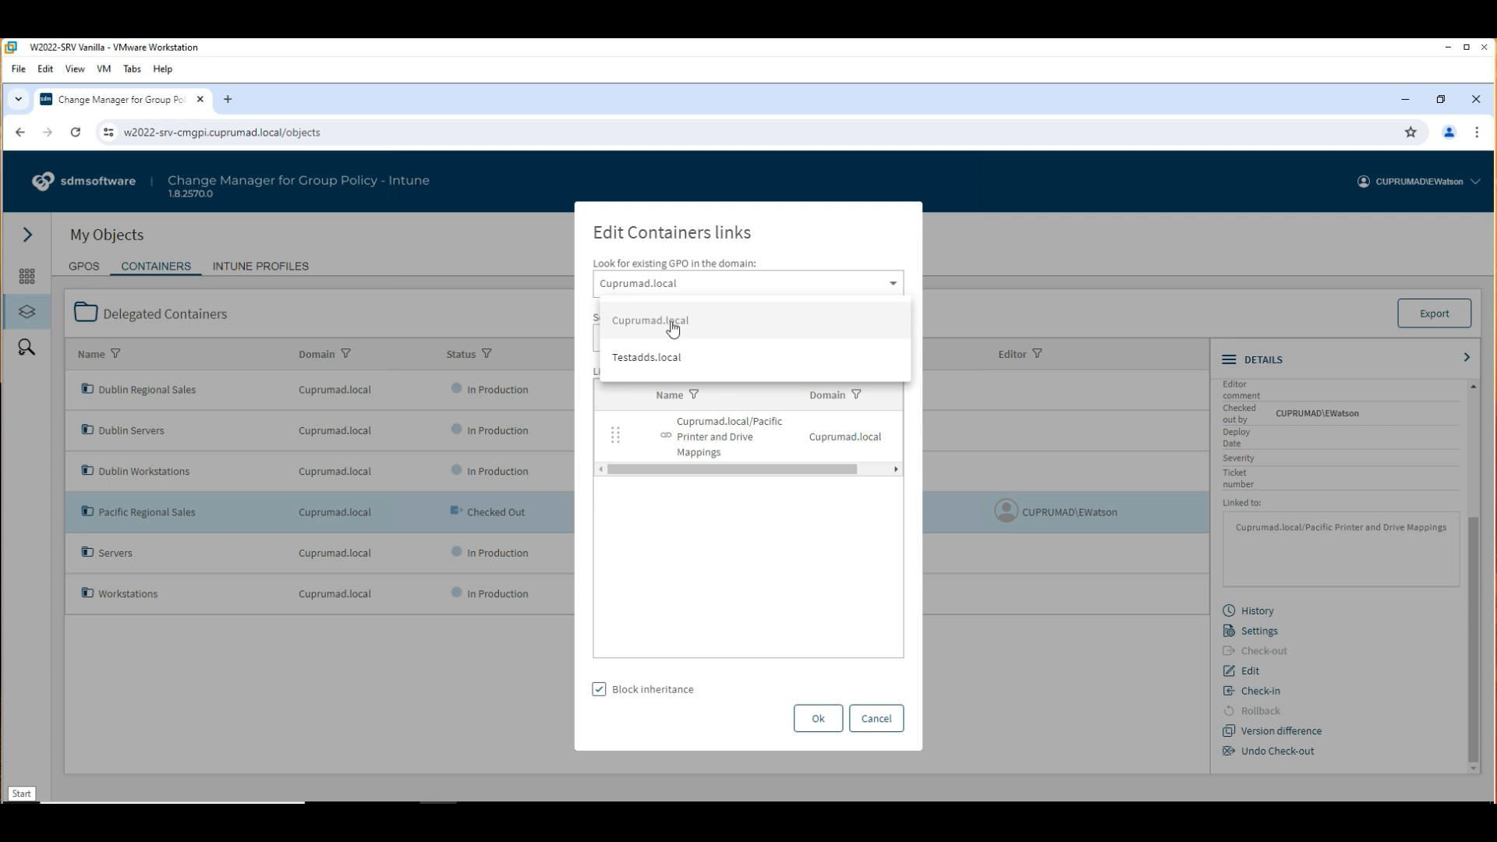
left_click(679, 292)
left_click(701, 337)
Turn off block inheritance, save the container link changes, and begin the check-in.
left_click(665, 524)
left_click(599, 689)
left_click(818, 719)
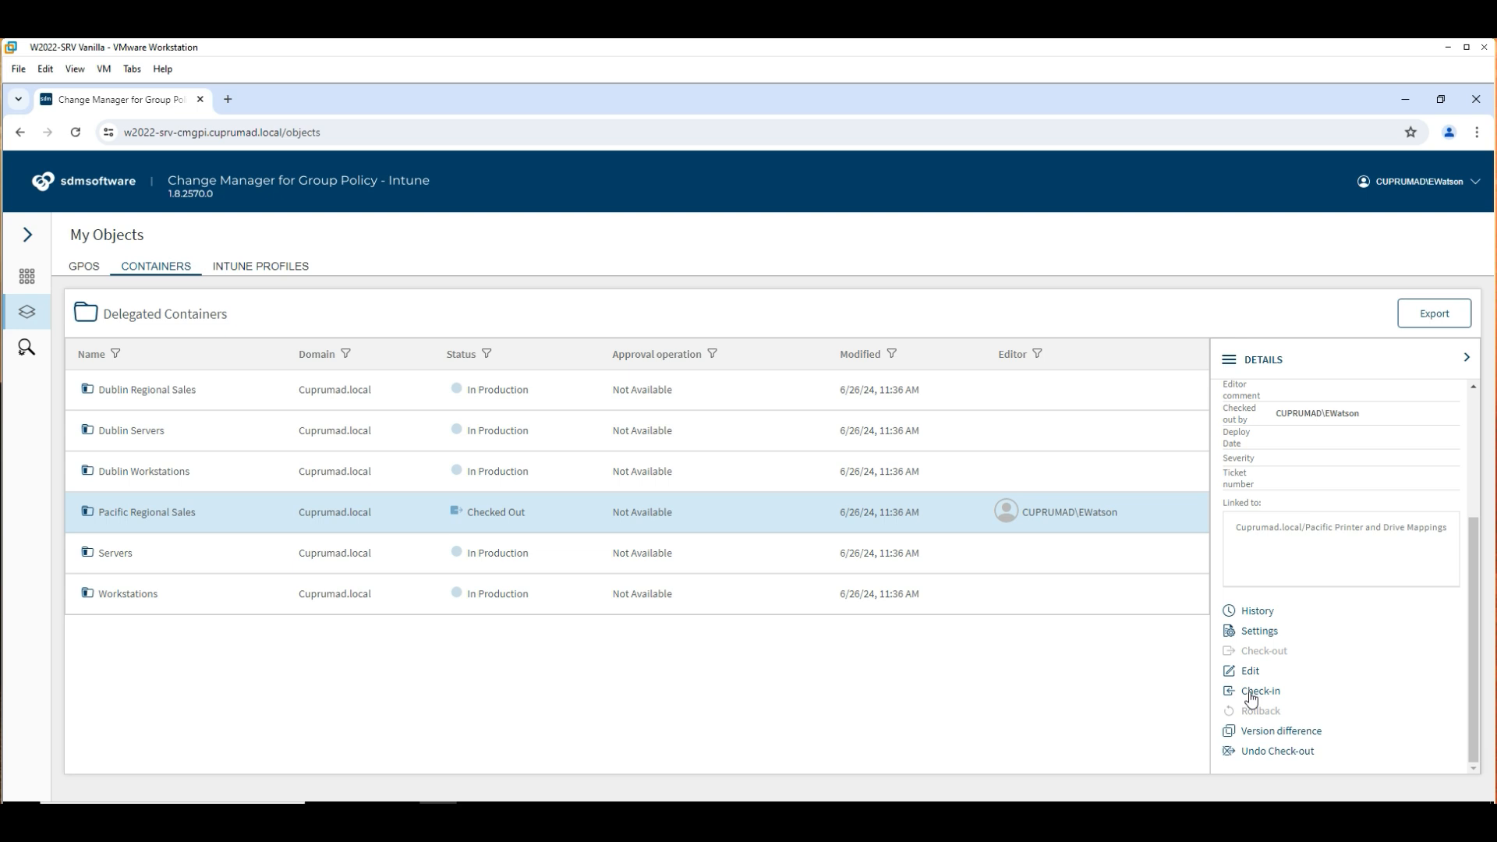
left_click(1257, 692)
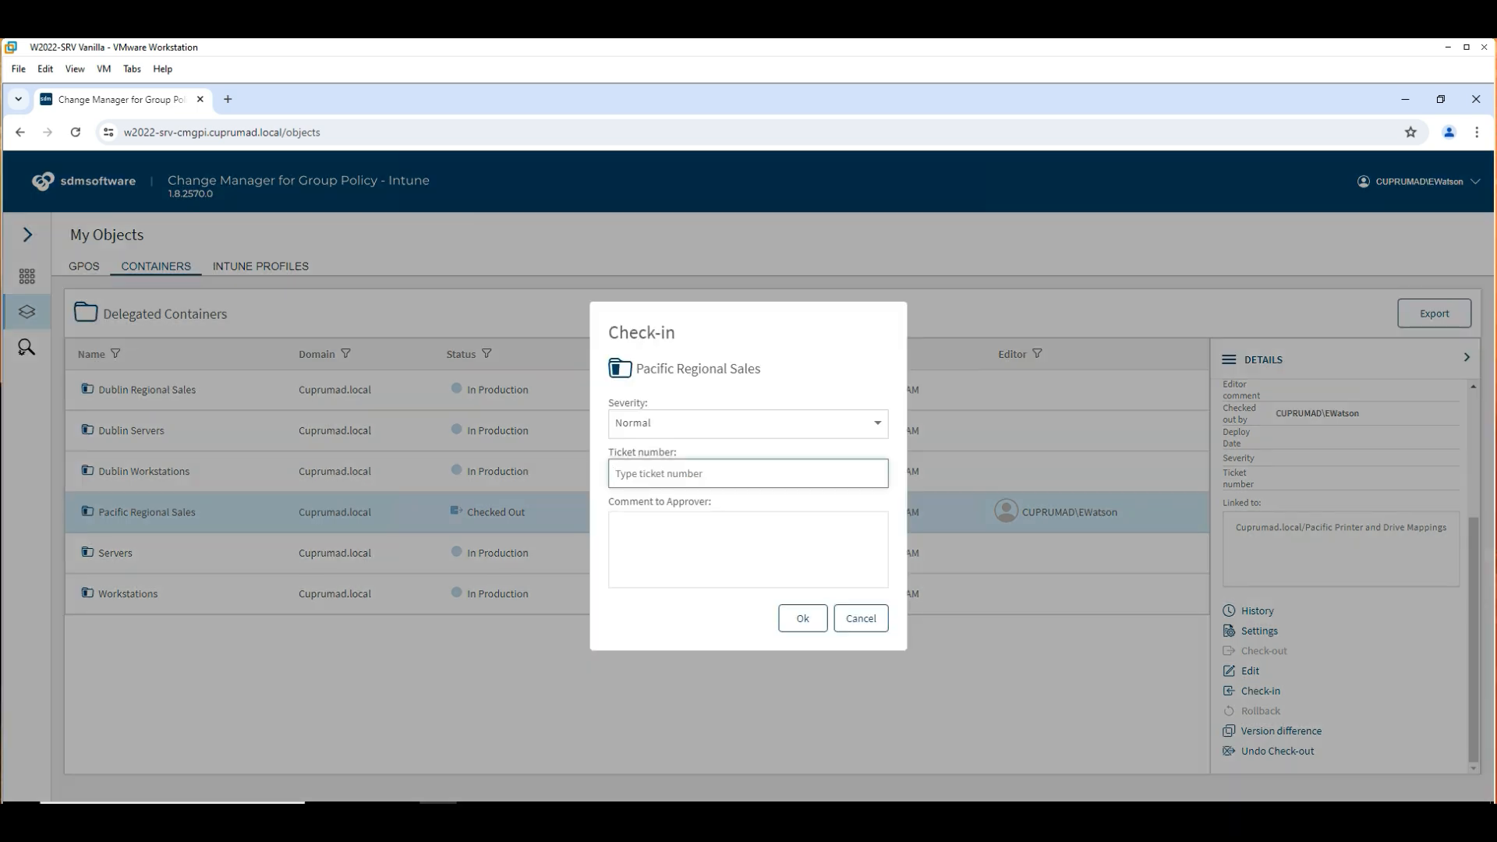
Check in with ticket 12 and comment 'Updated GPO Container link', then view Basic windows monitoring's details.
type("1234")
key("Tab")
type("Updated GPO Container link")
left_click(813, 622)
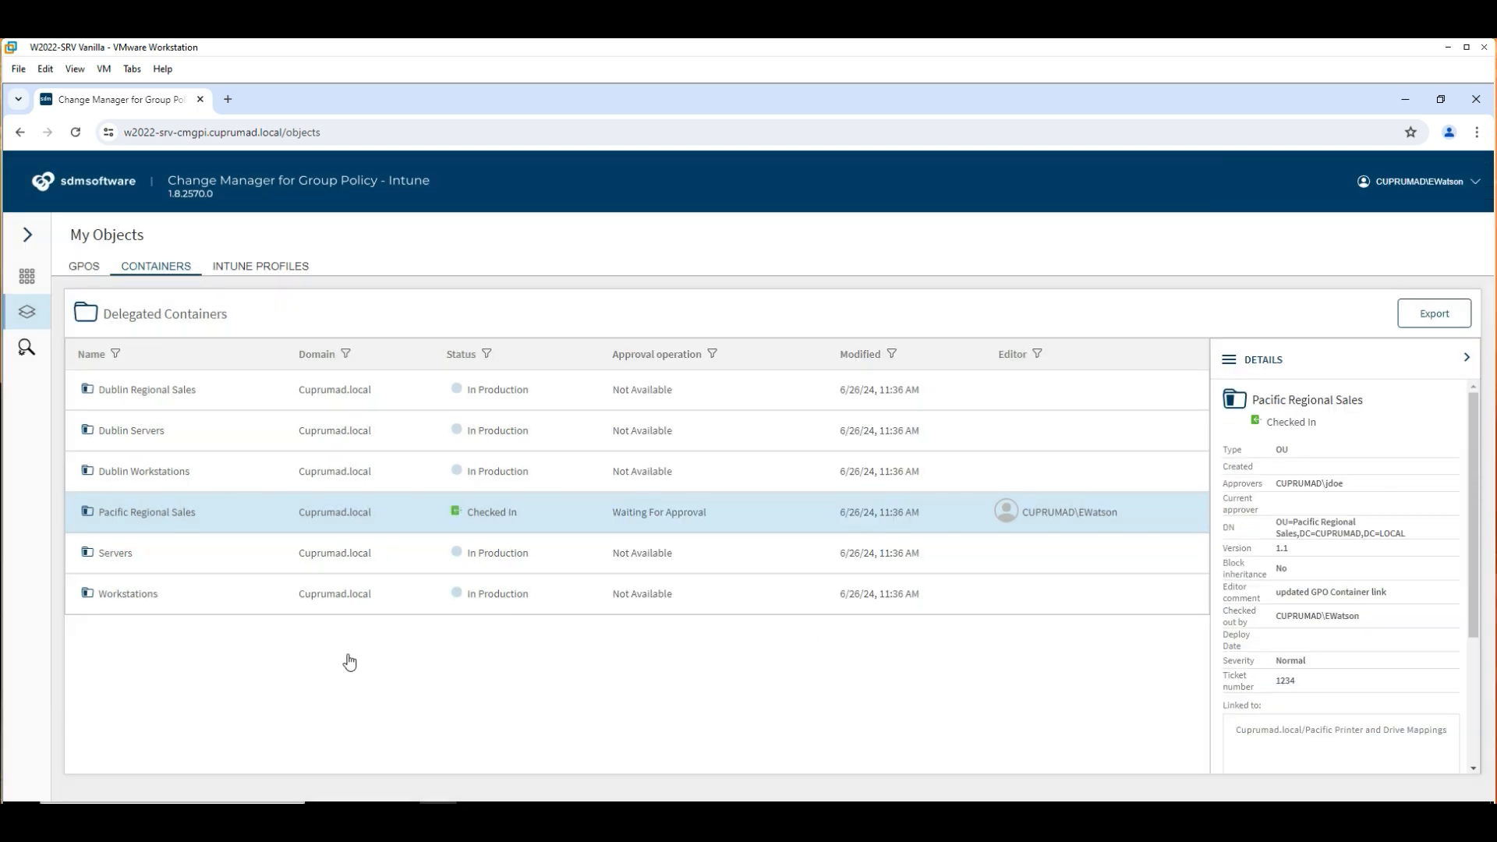
left_click(297, 273)
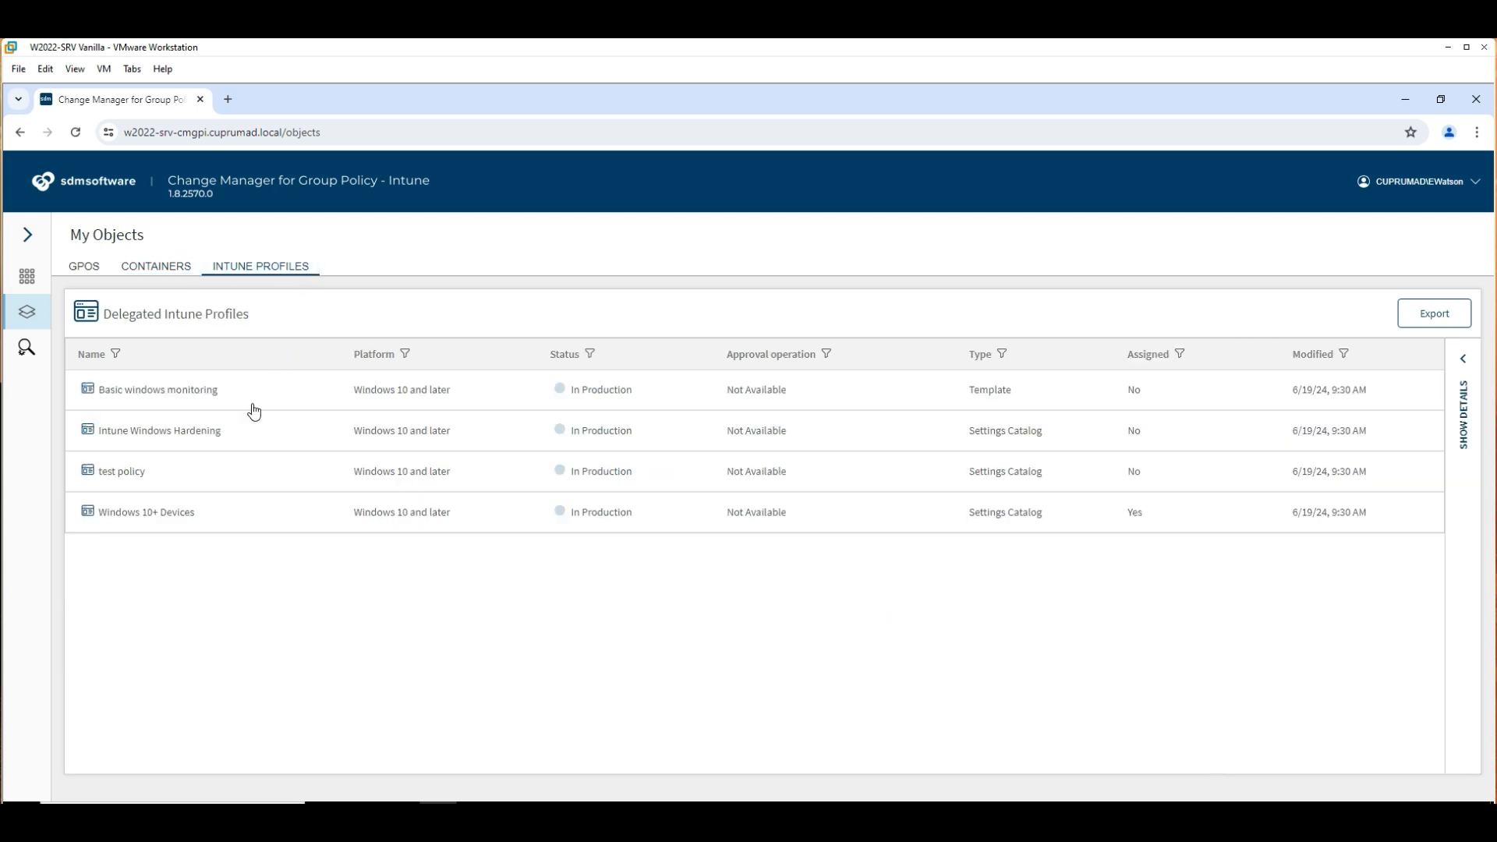
left_click(194, 397)
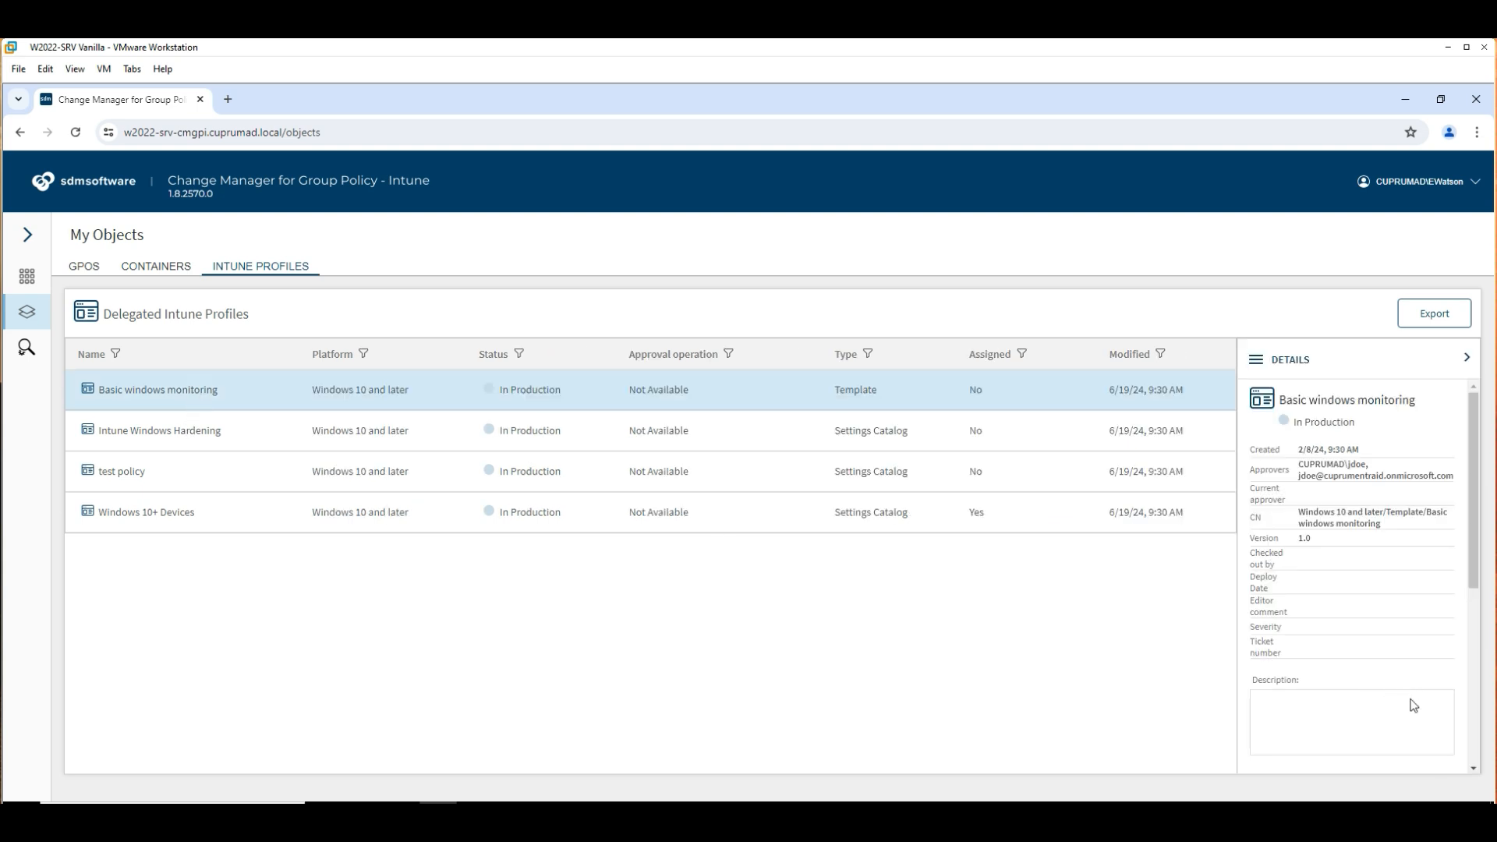
Check out the Basic windows monitoring Intune profile.
scroll(1391, 659, "down", 2)
scroll(1390, 659, "down", 3)
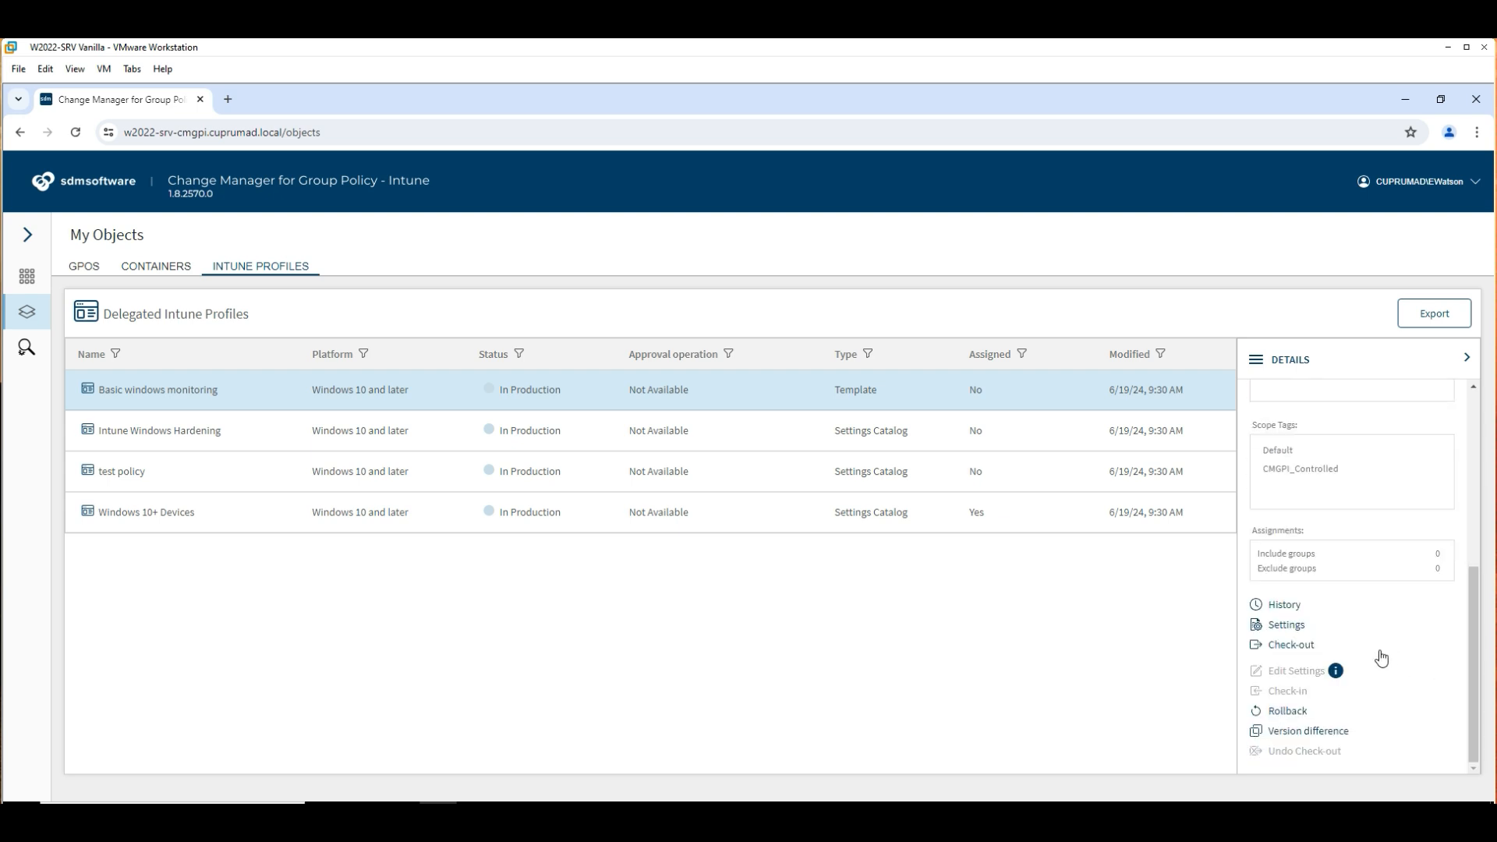
left_click(1291, 645)
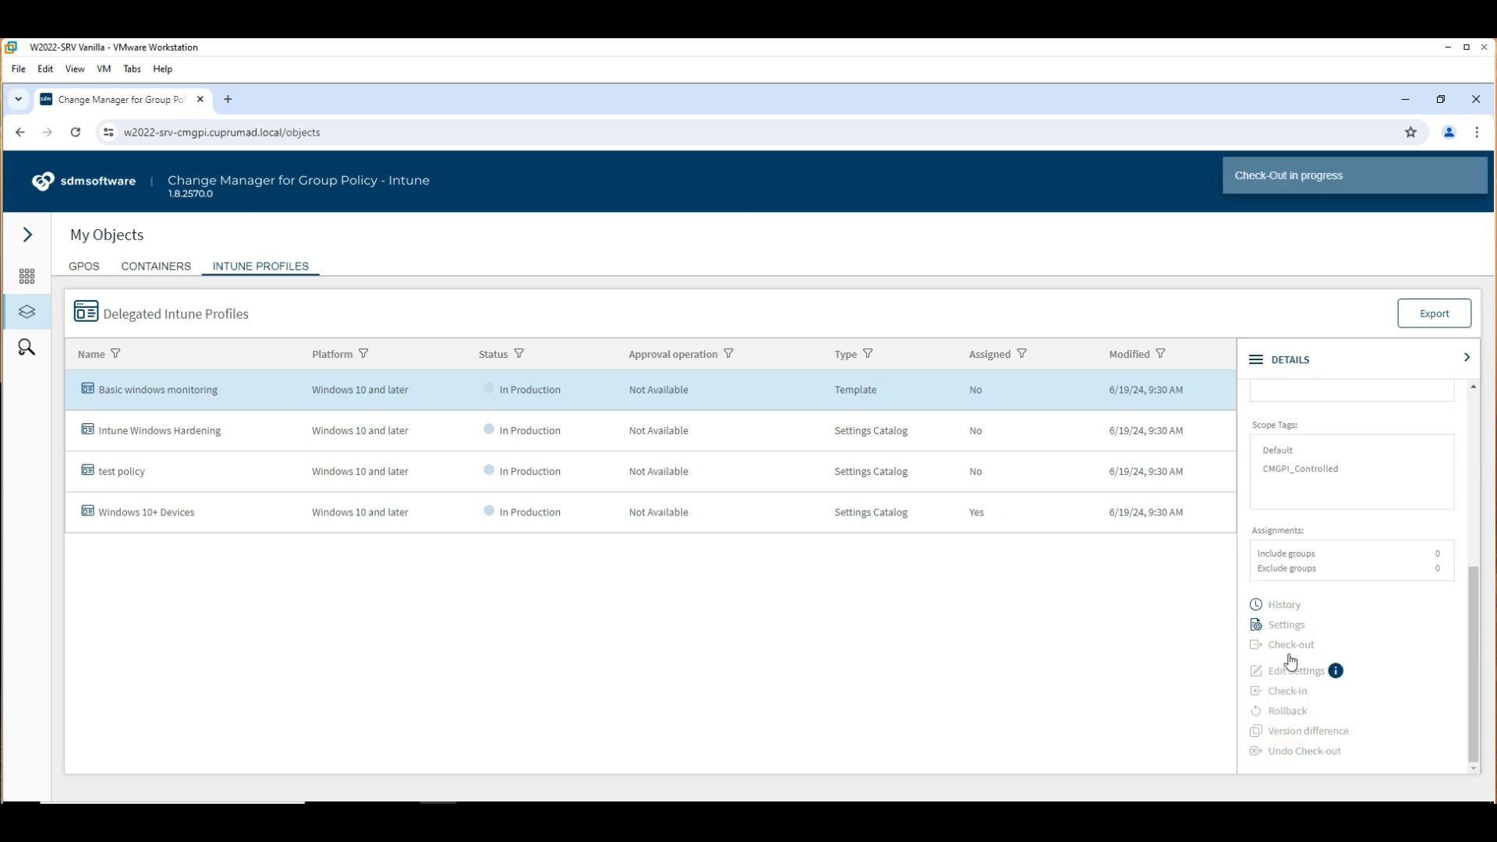
Add CMGPI Intune Editors as an included group in the profile's assignments and save.
left_click(1440, 531)
type("Cu")
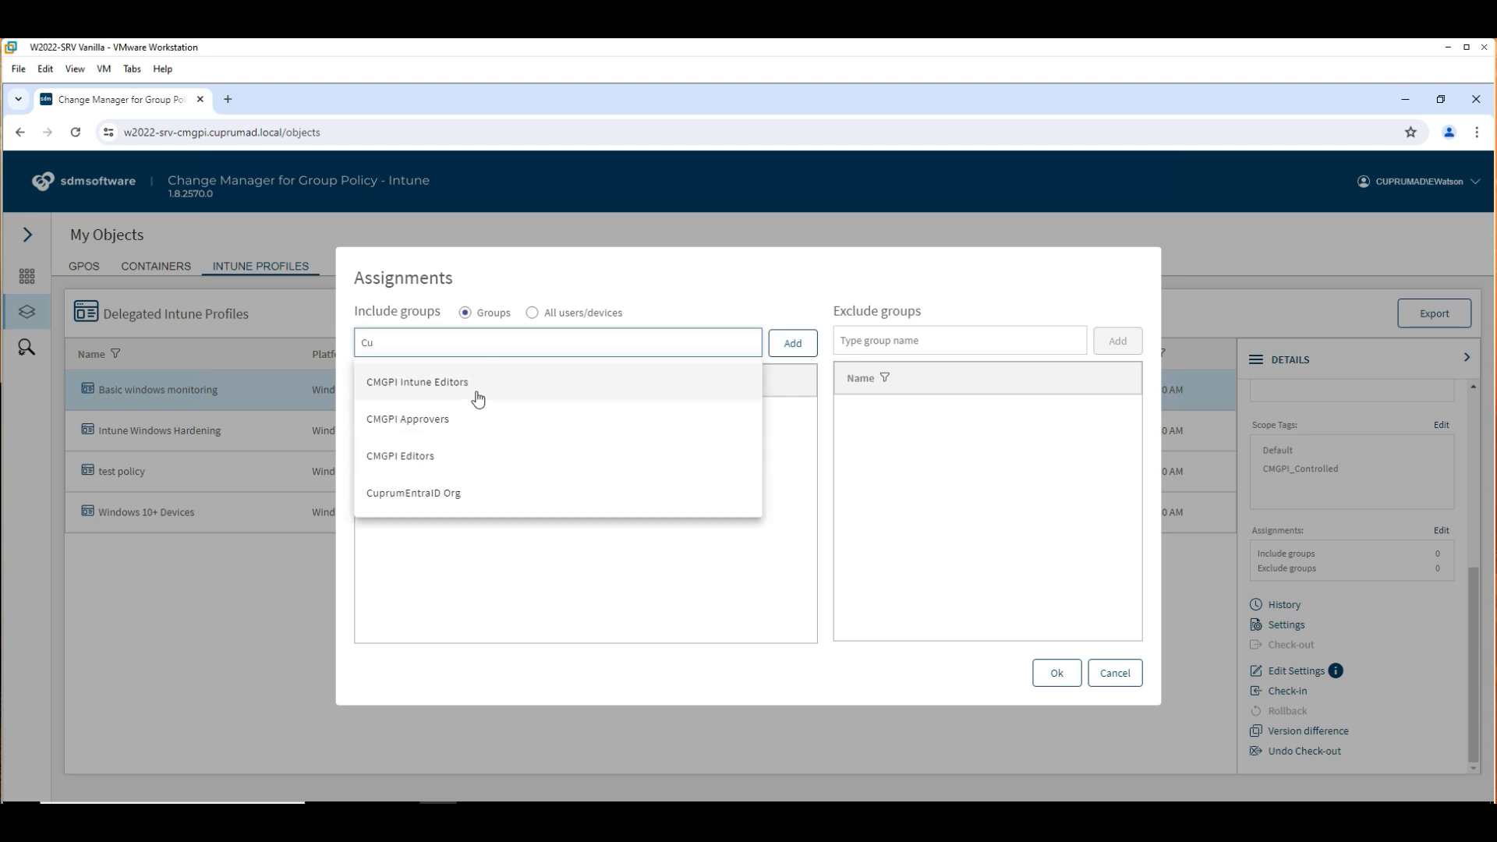
left_click(424, 383)
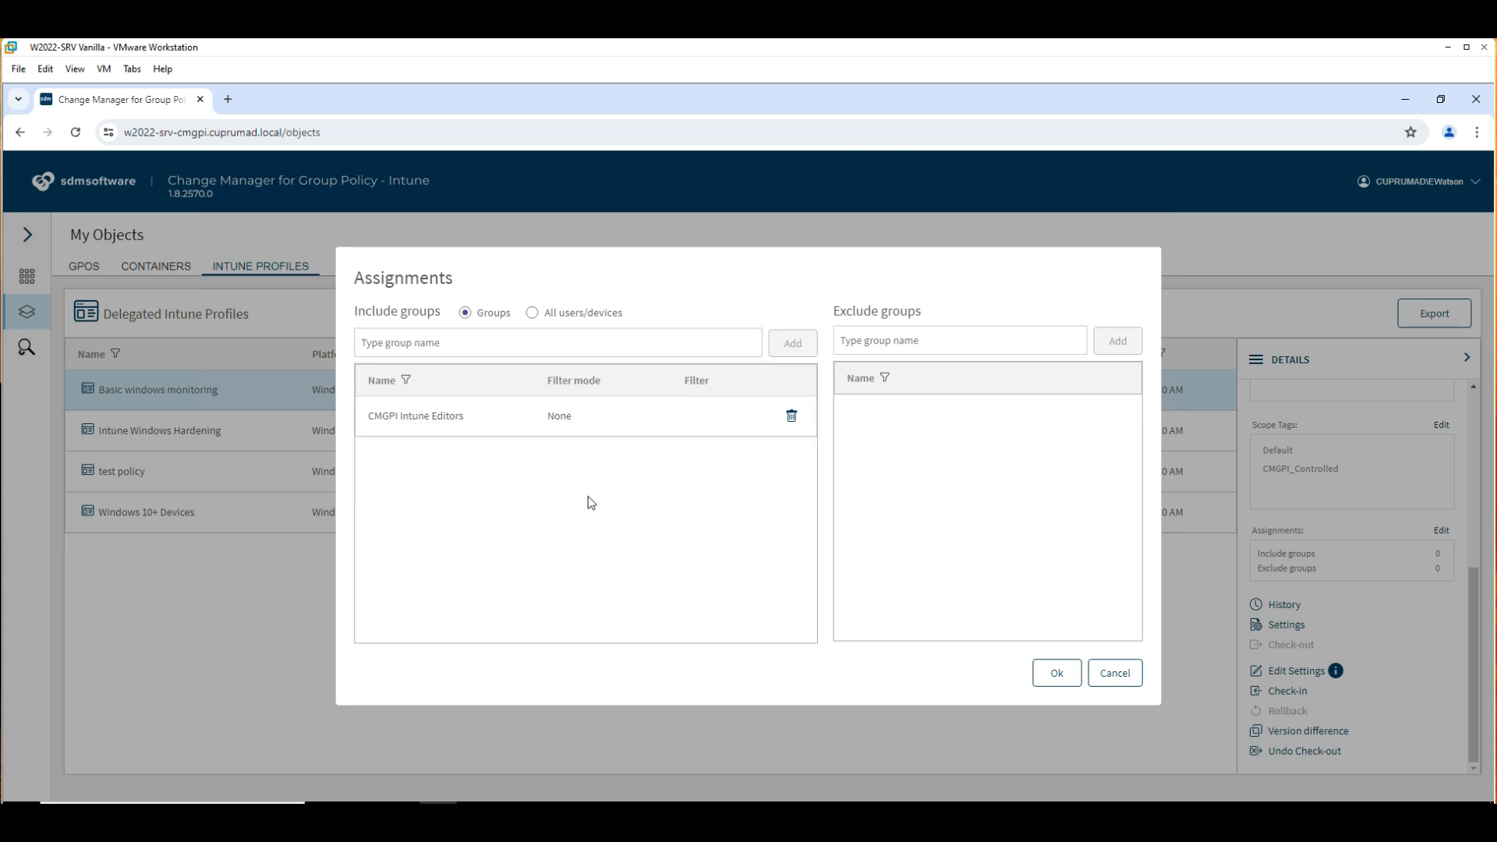
left_click(1056, 672)
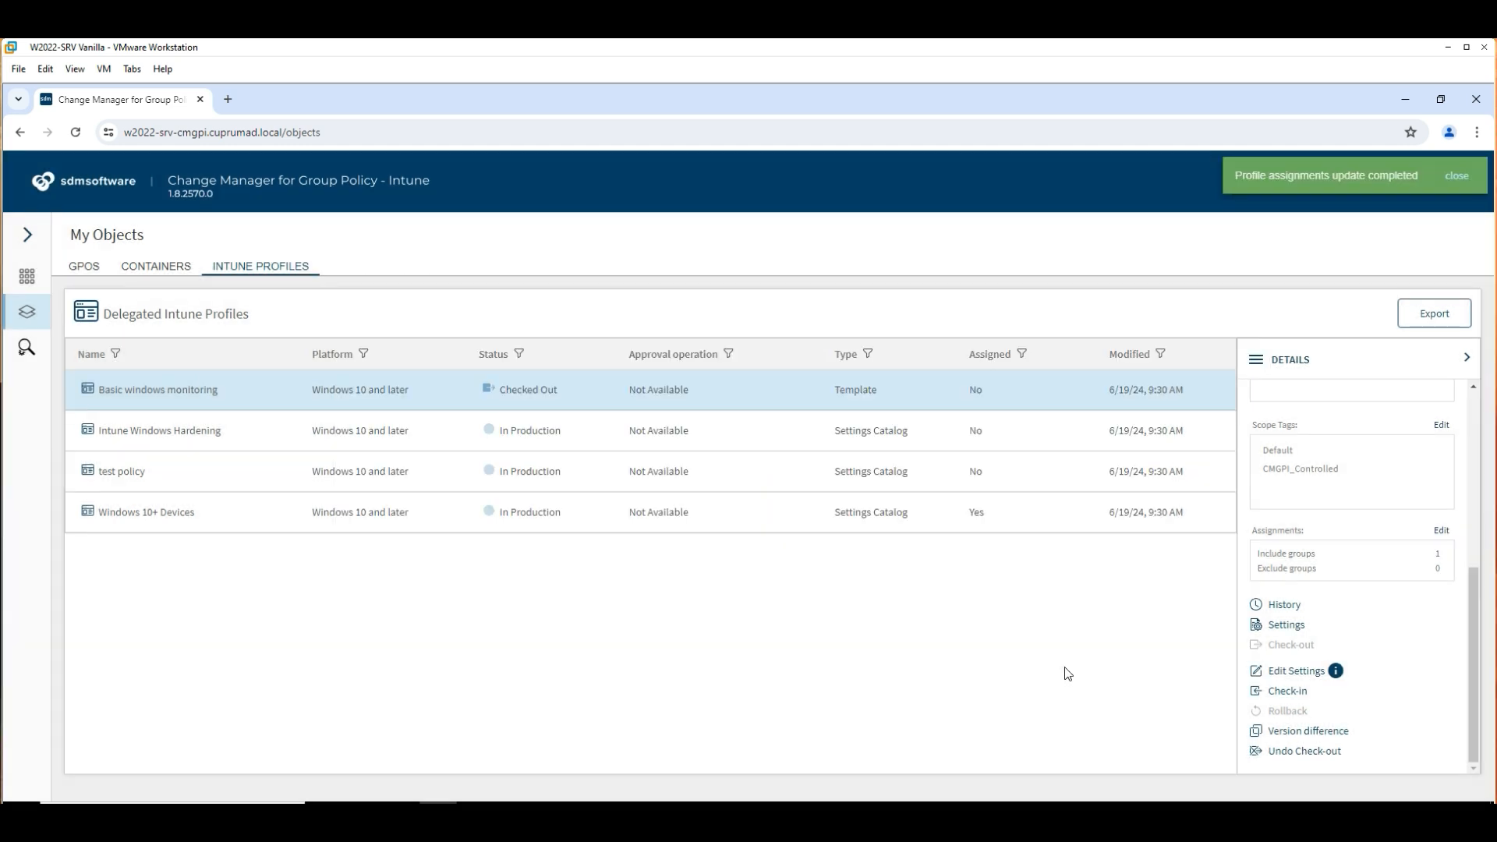
Check in Basic windows monitoring with ticket 1234 and comment 'updated assignments'.
left_click(1287, 692)
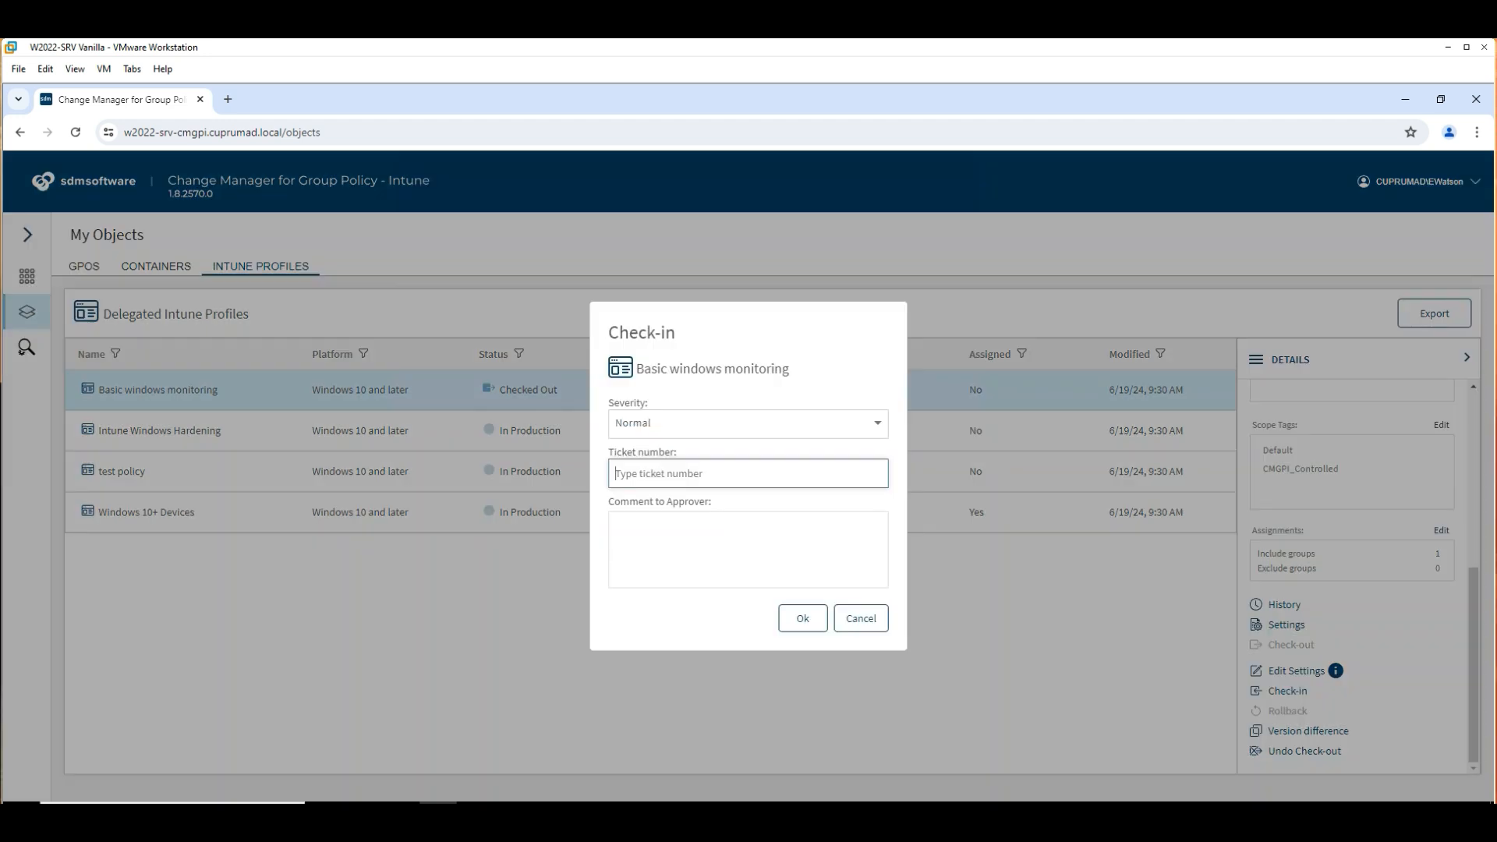
type("1234")
key("Tab")
type("updated assignments")
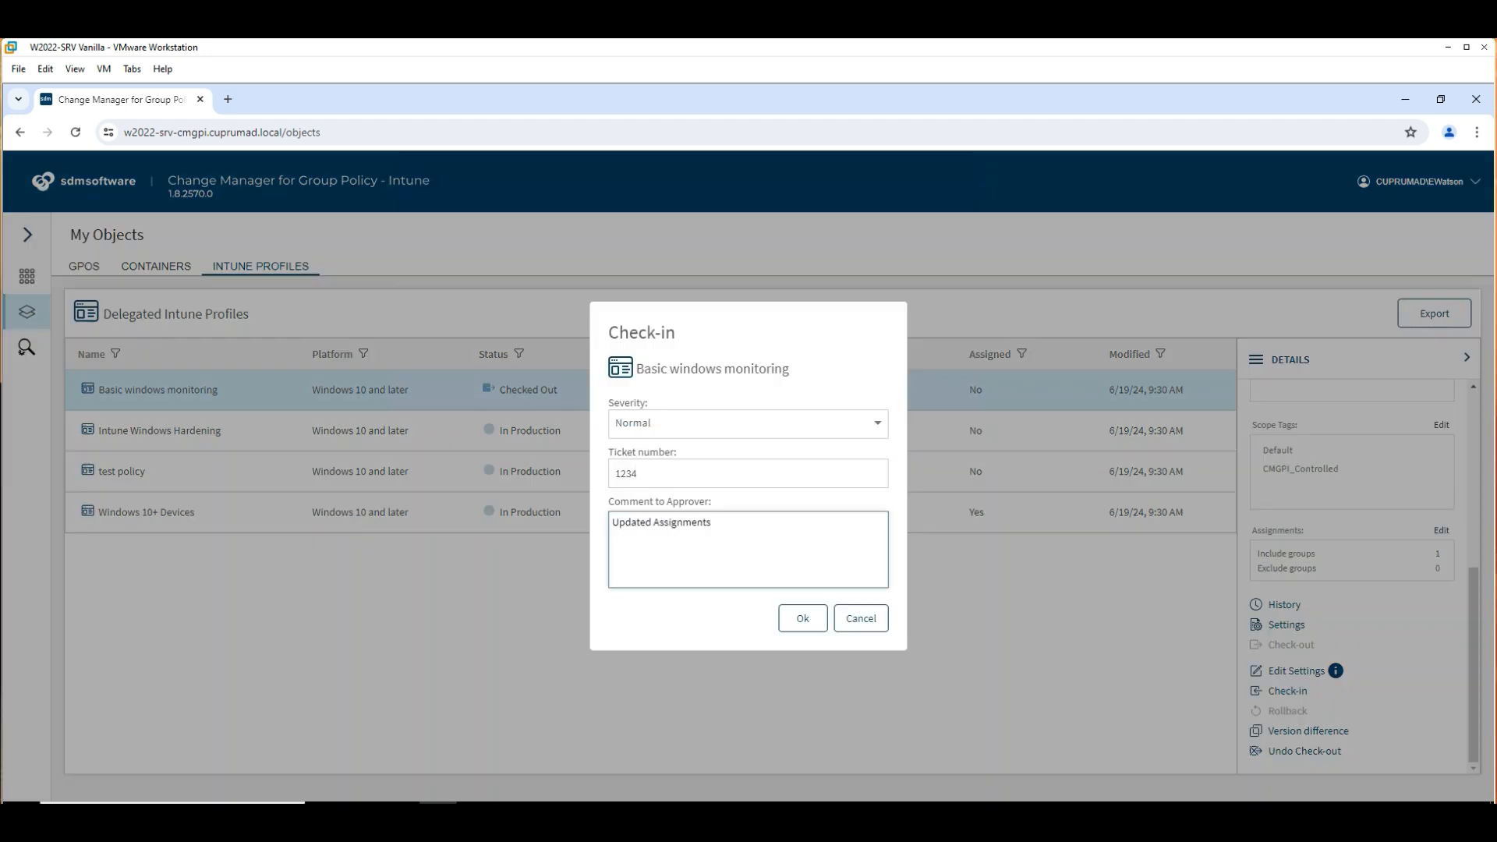
left_click(804, 624)
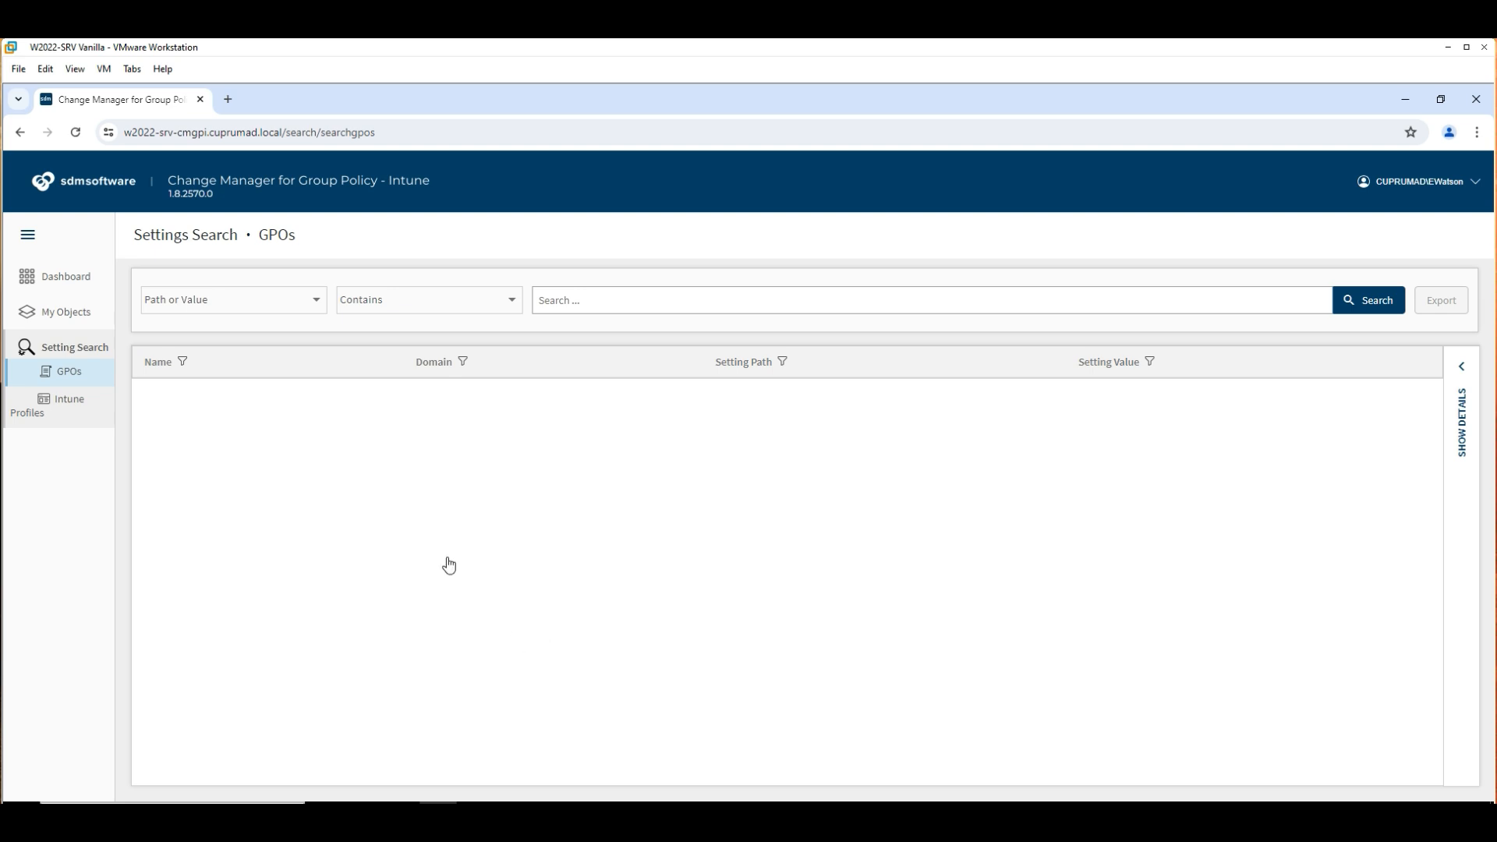
Search GPO settings for 'password', review the results, then repeat the search on Intune profiles.
left_click(593, 300)
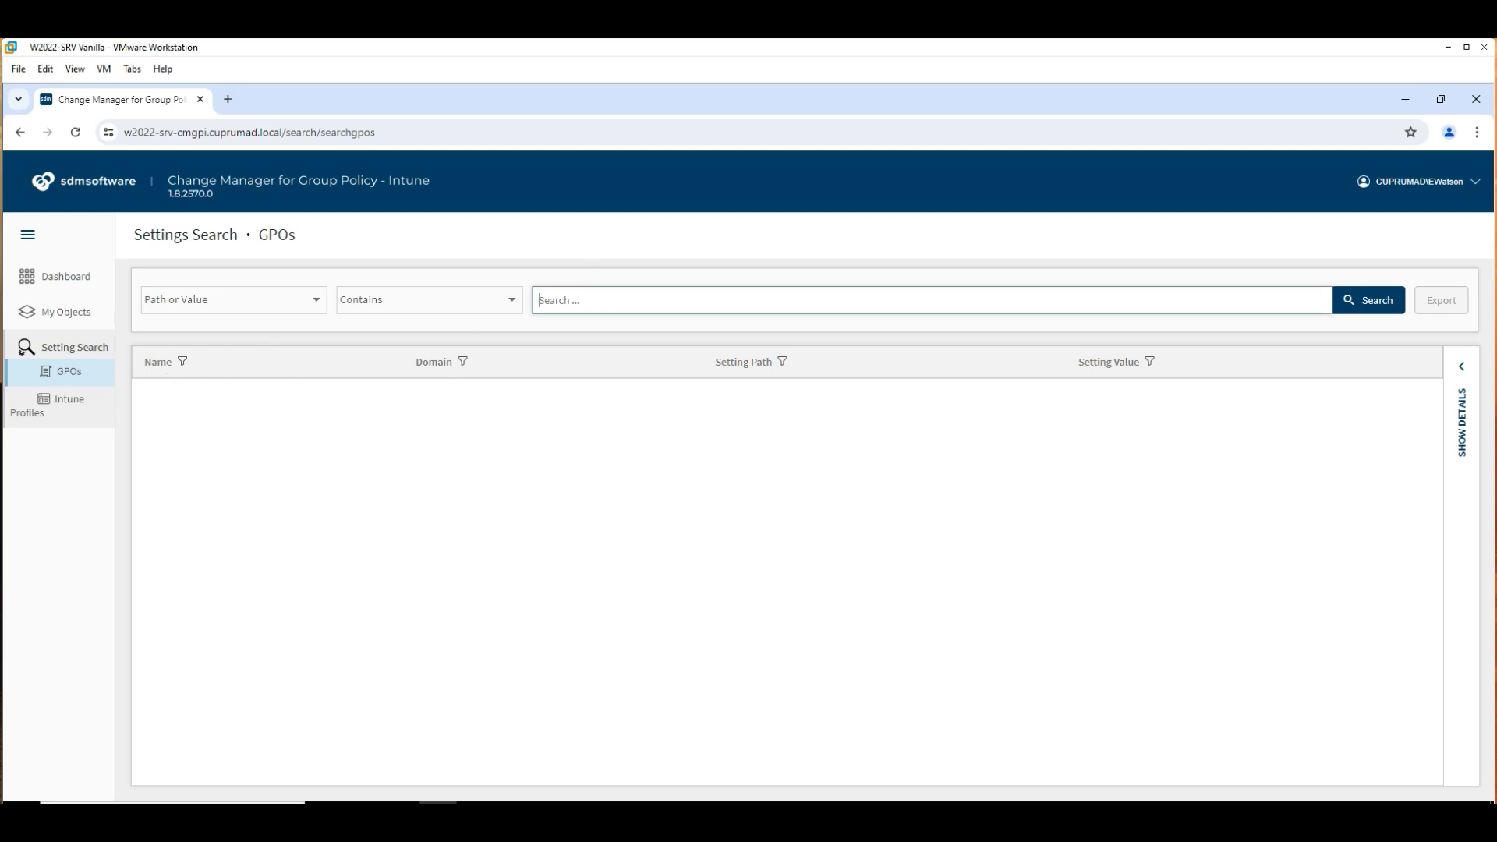
type("password")
left_click(1369, 301)
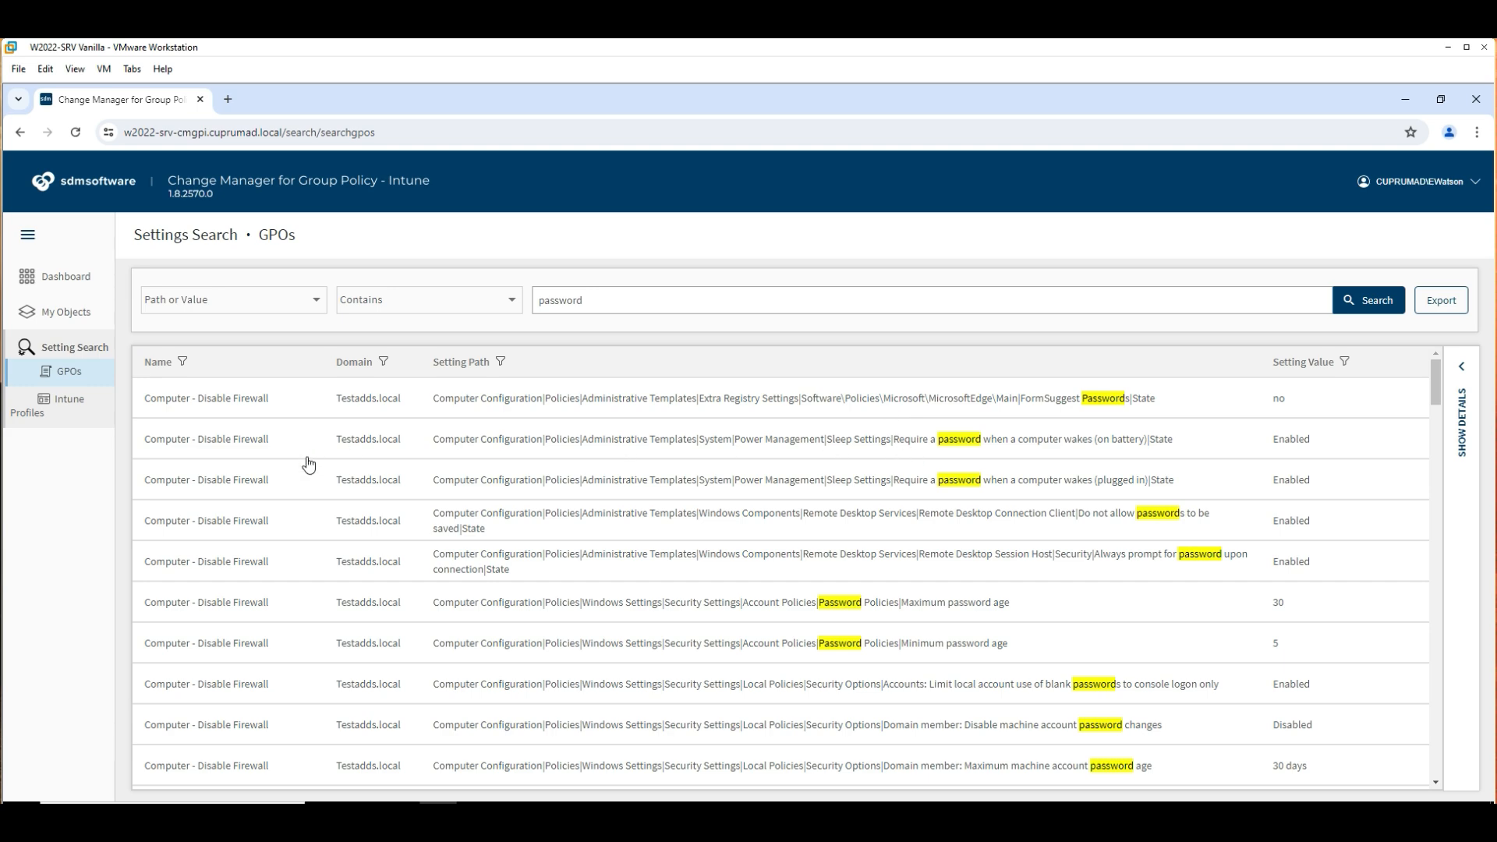
scroll(385, 460, "down", 3)
scroll(384, 460, "down", 3)
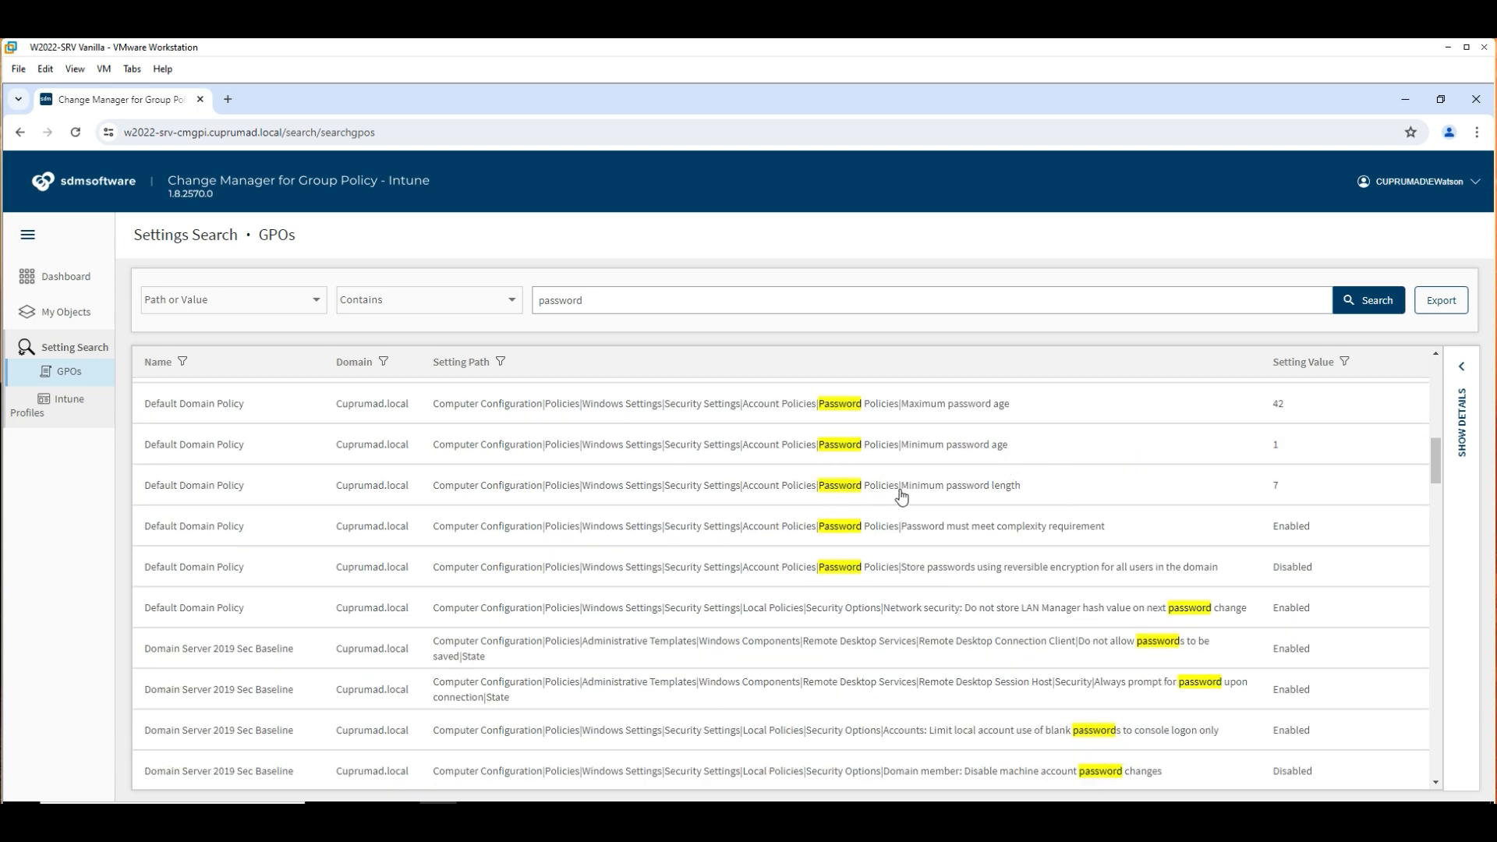
scroll(900, 499, "down", 5)
left_click(67, 400)
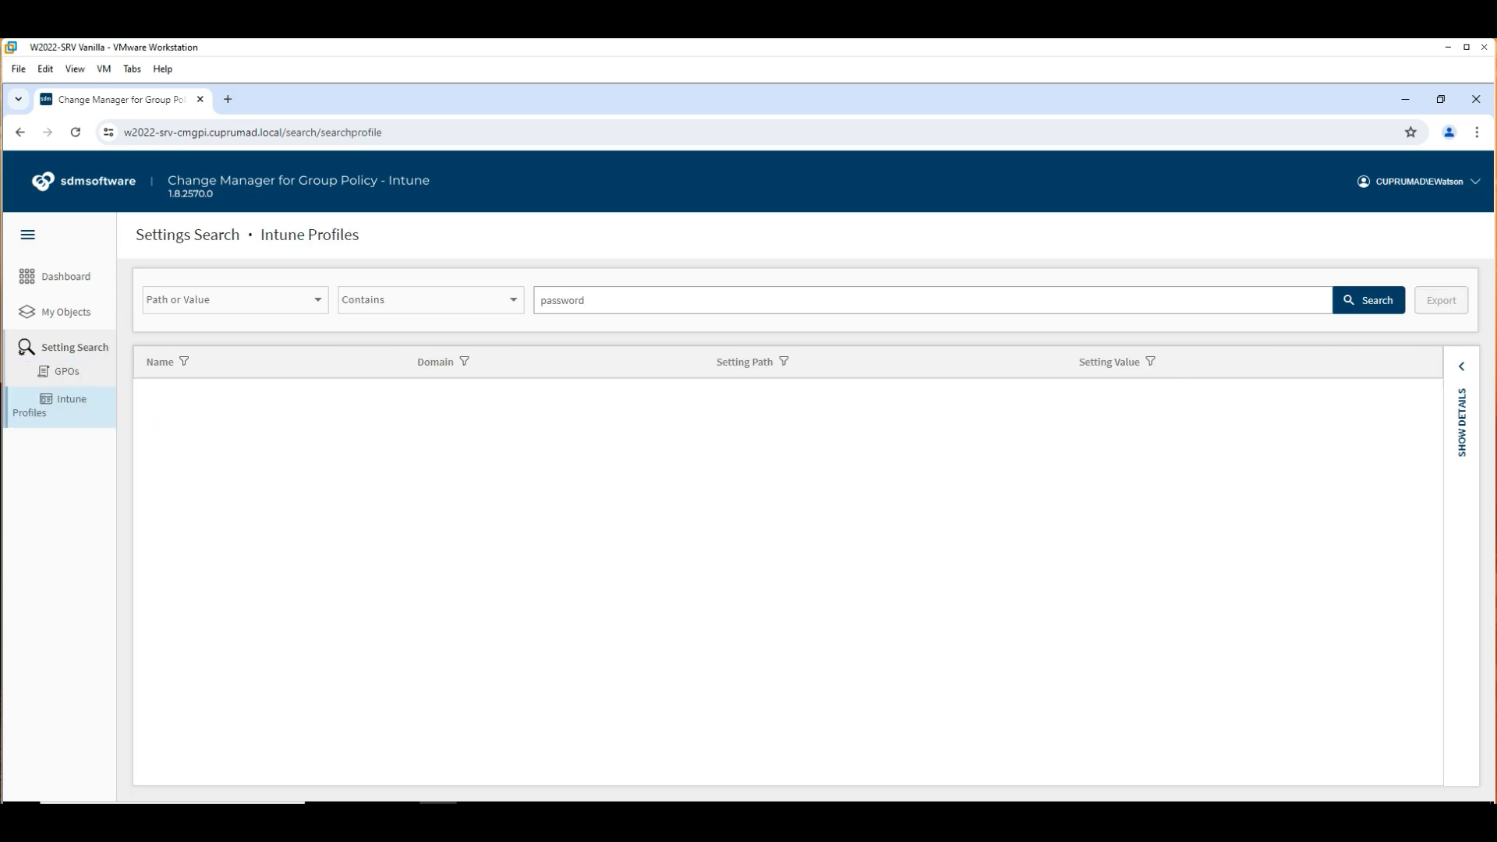
left_click(1370, 304)
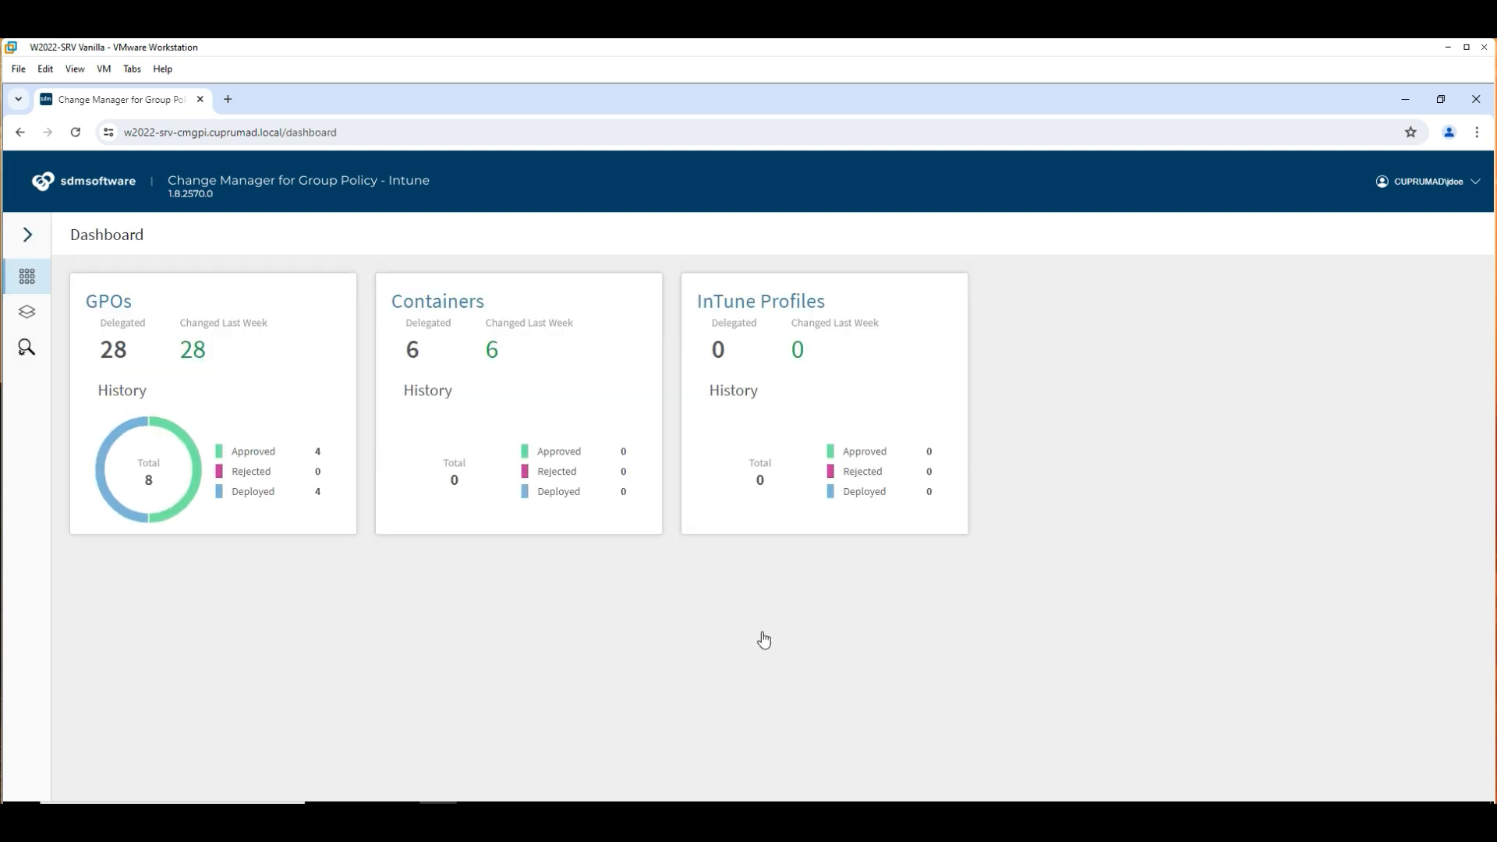
From My Objects, diff CuprumAD Baseline Hardening GPO version 1.3 against production, then approve it.
left_click(27, 317)
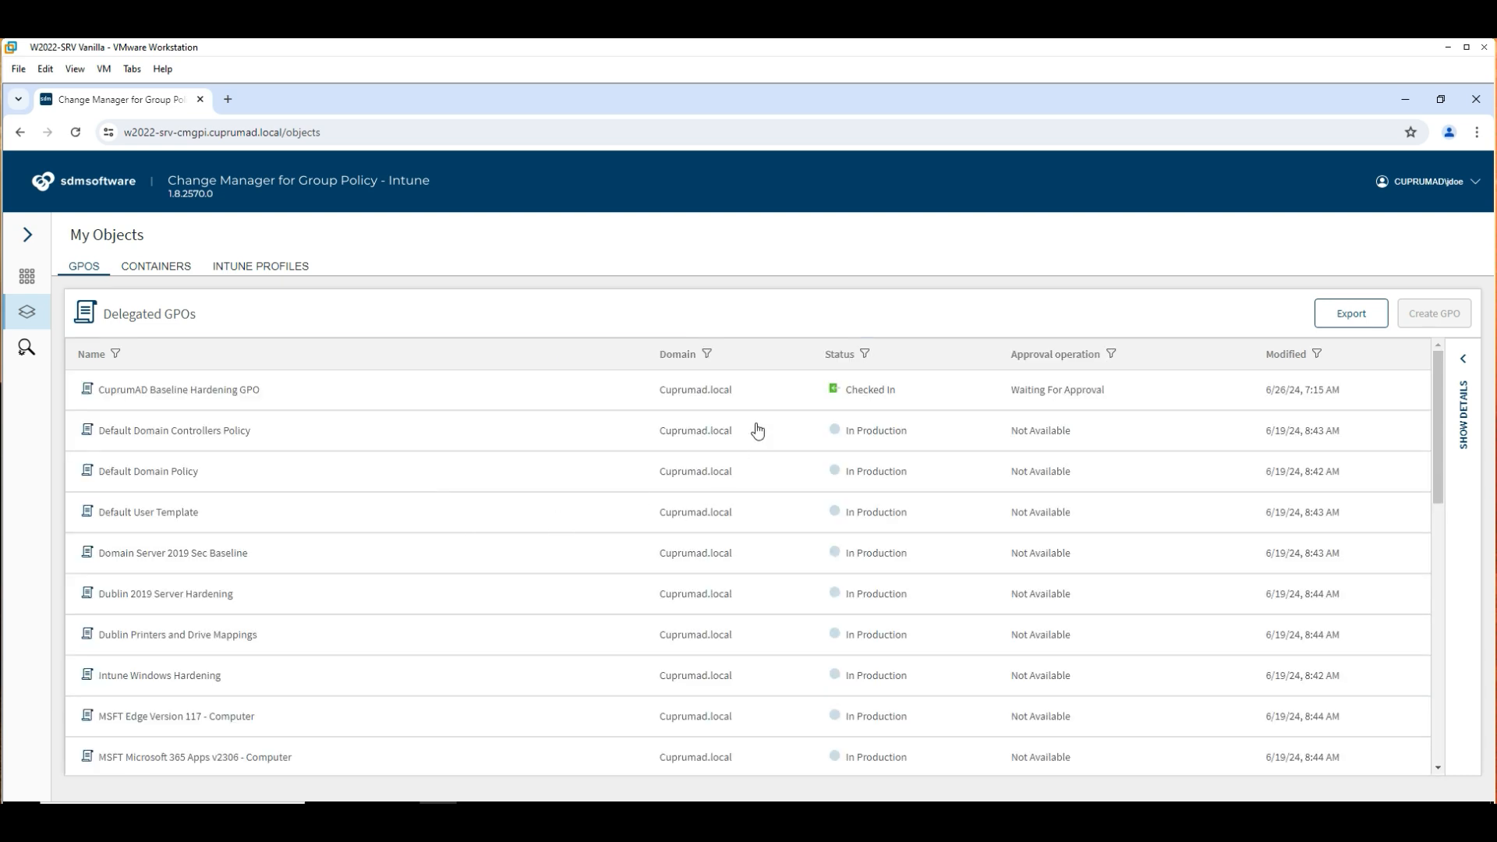
left_click(725, 396)
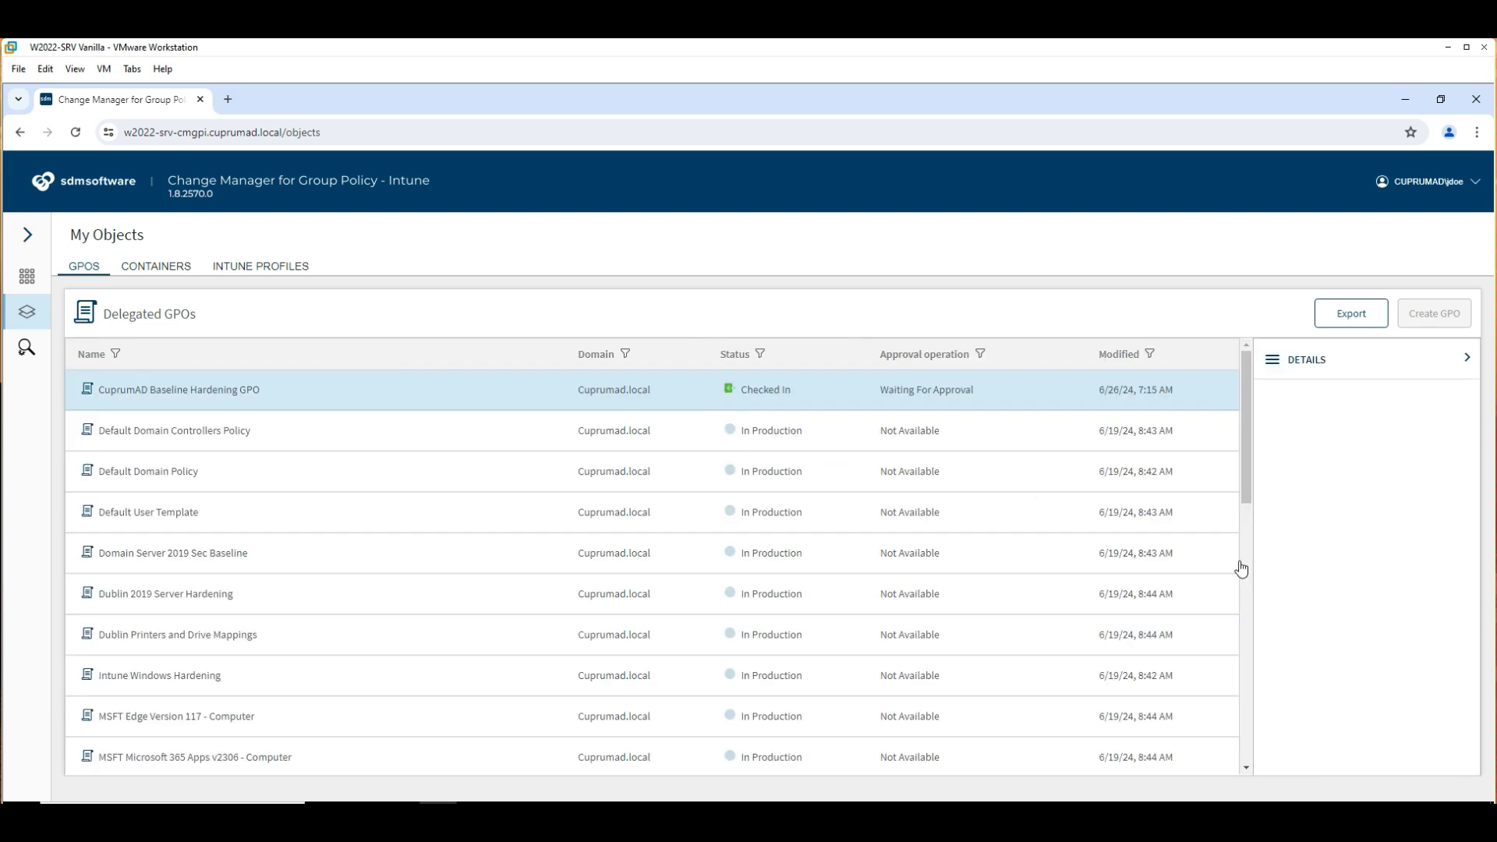
scroll(1374, 626, "down", 3)
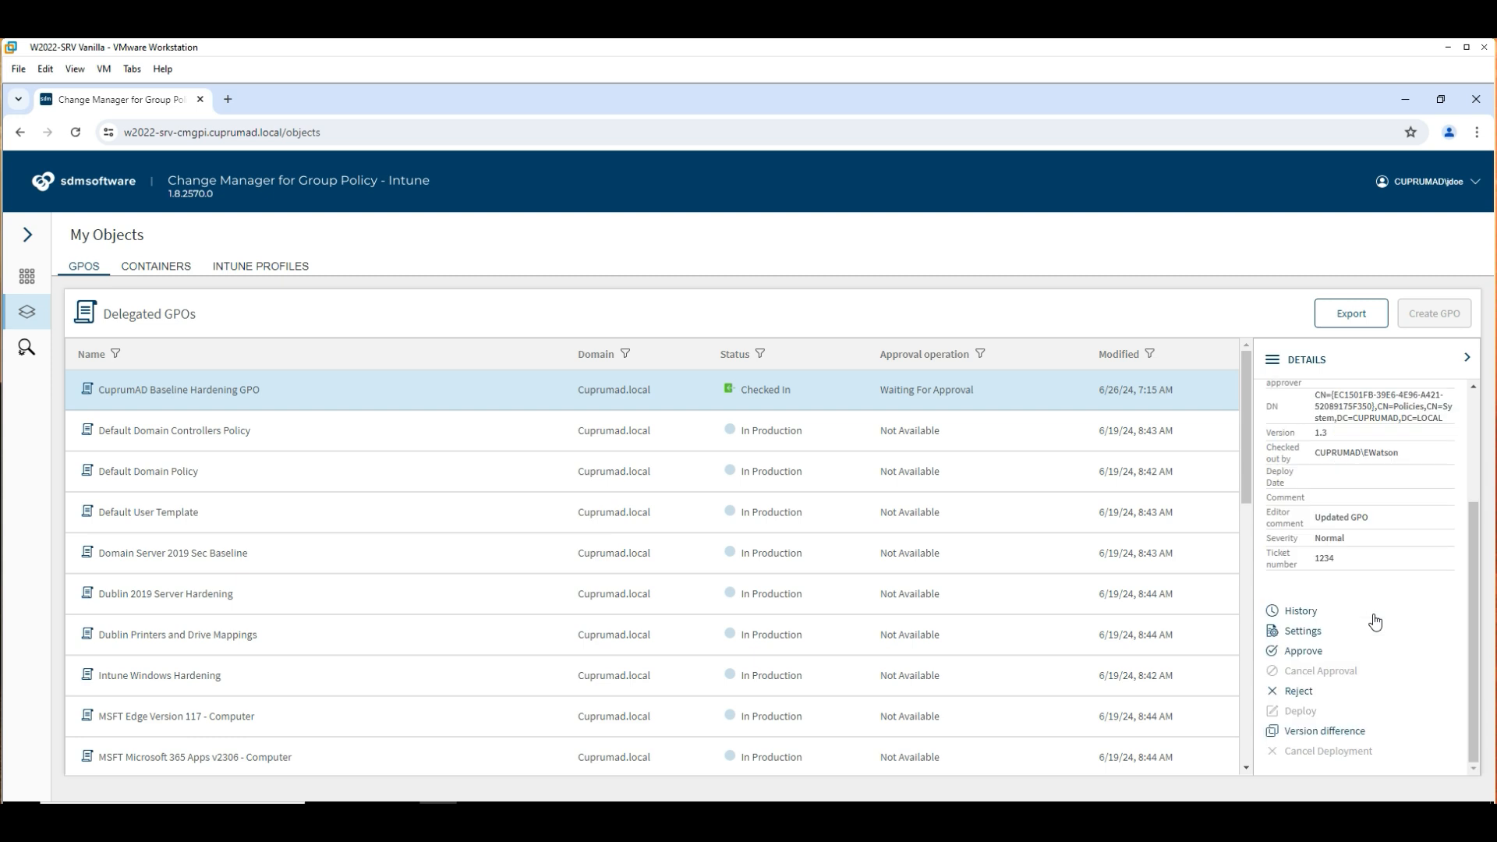
left_click(1330, 733)
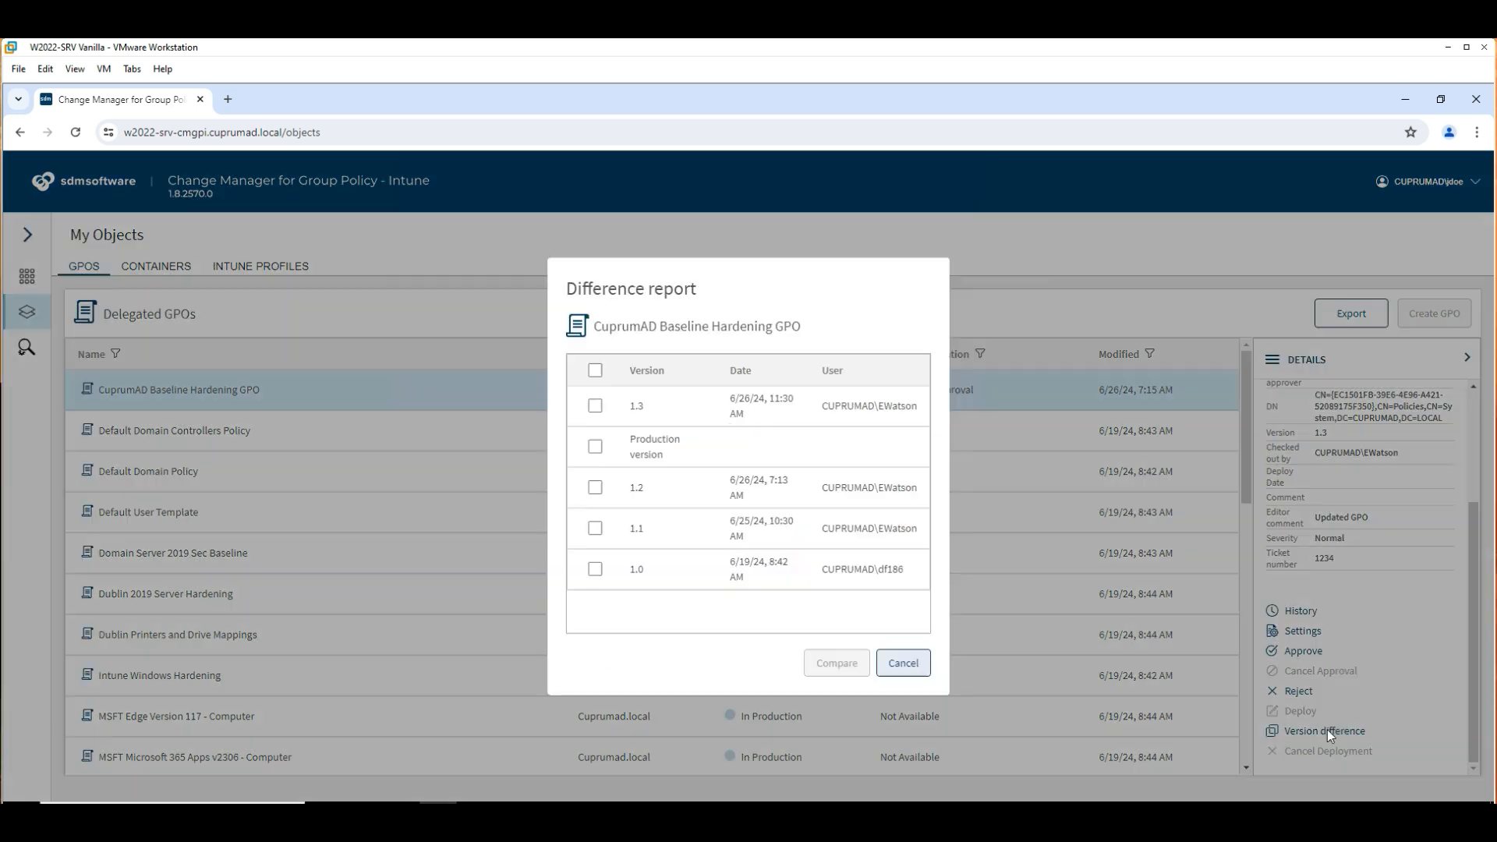
left_click(595, 405)
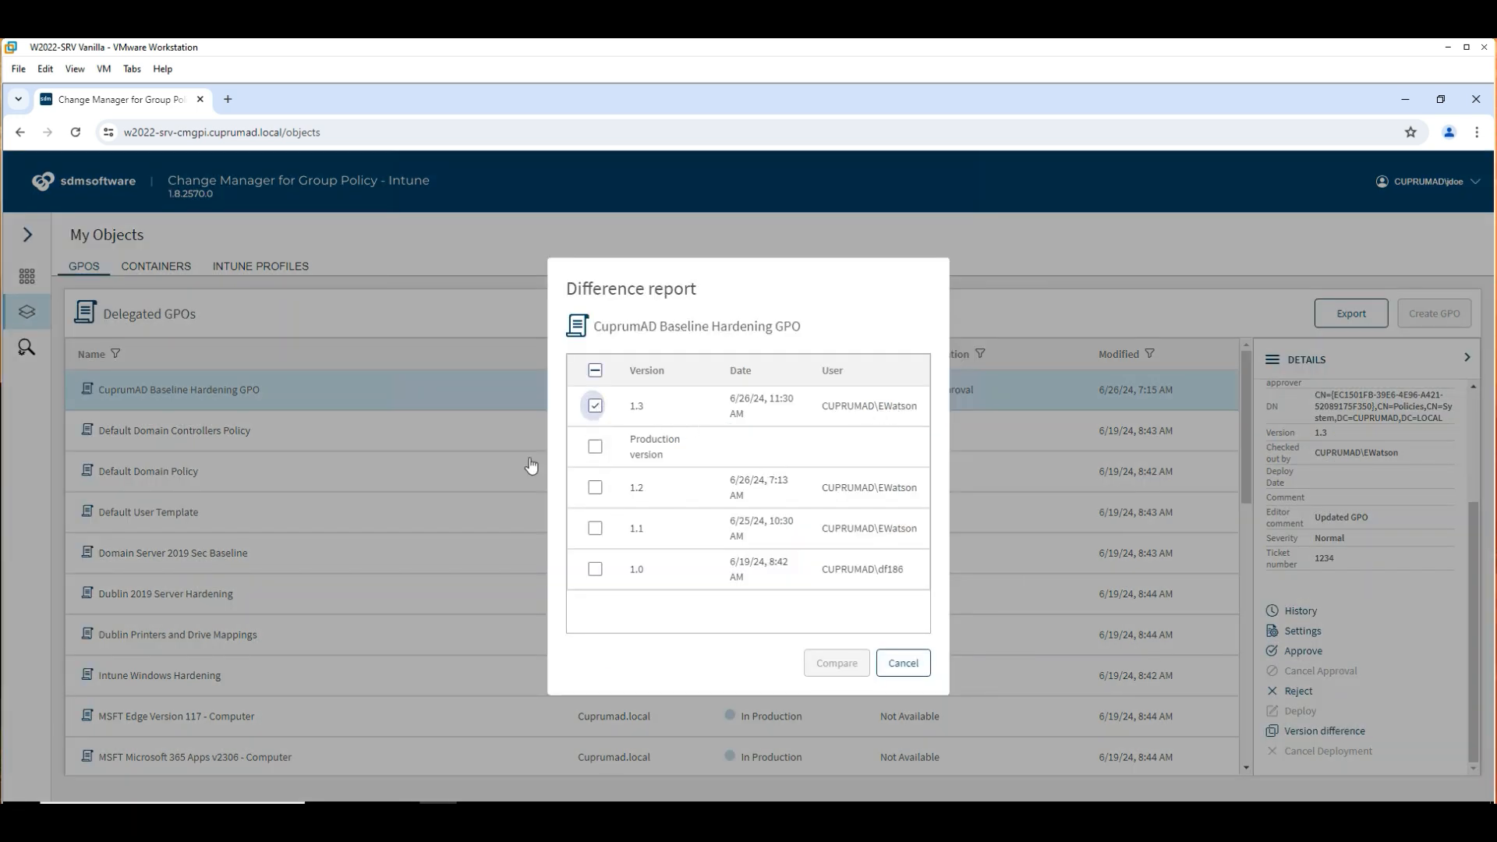
left_click(833, 663)
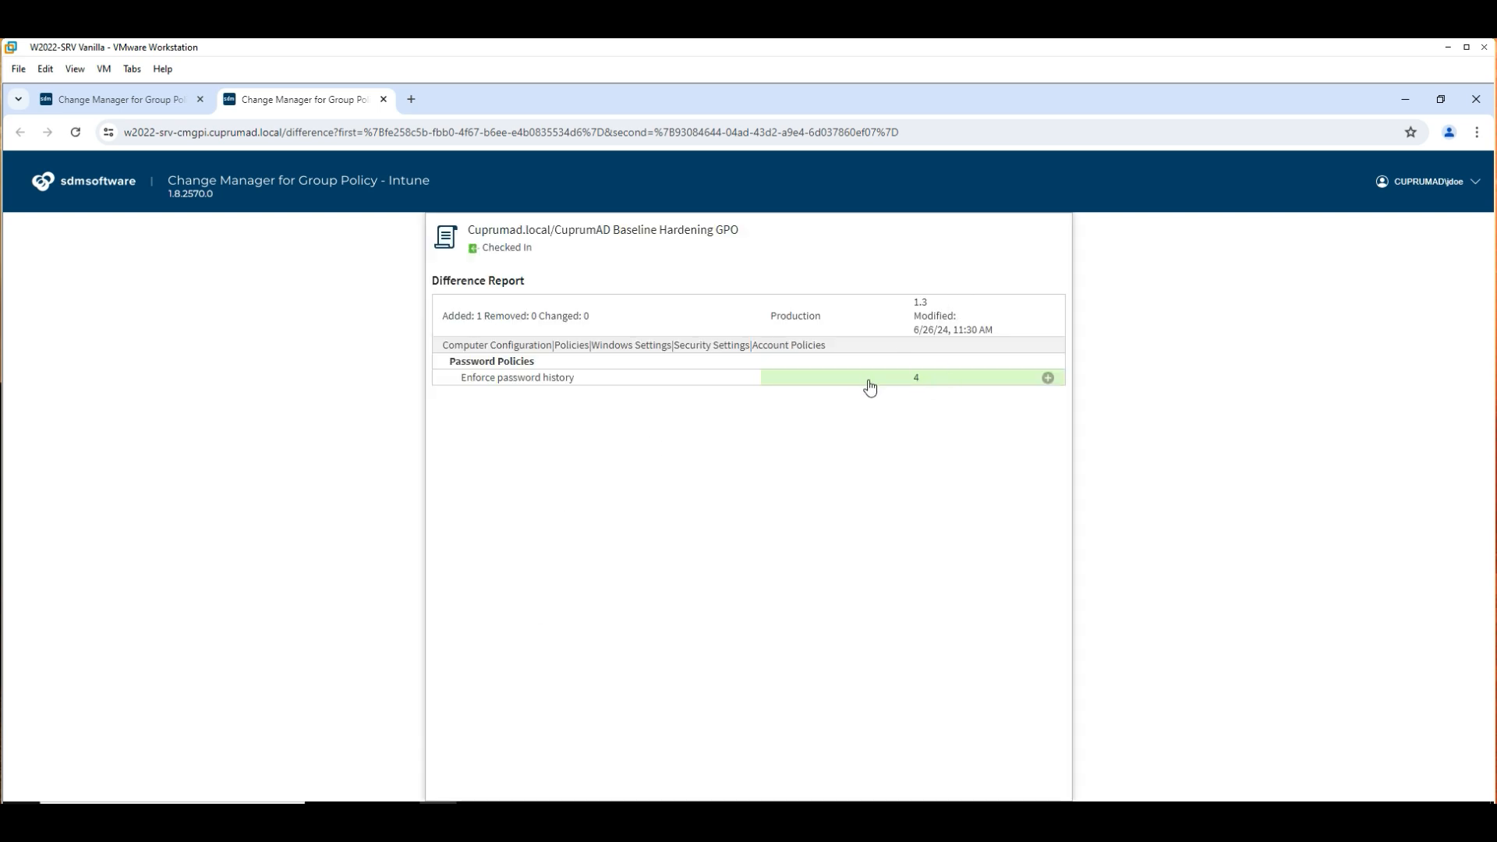
key("ctrl+w")
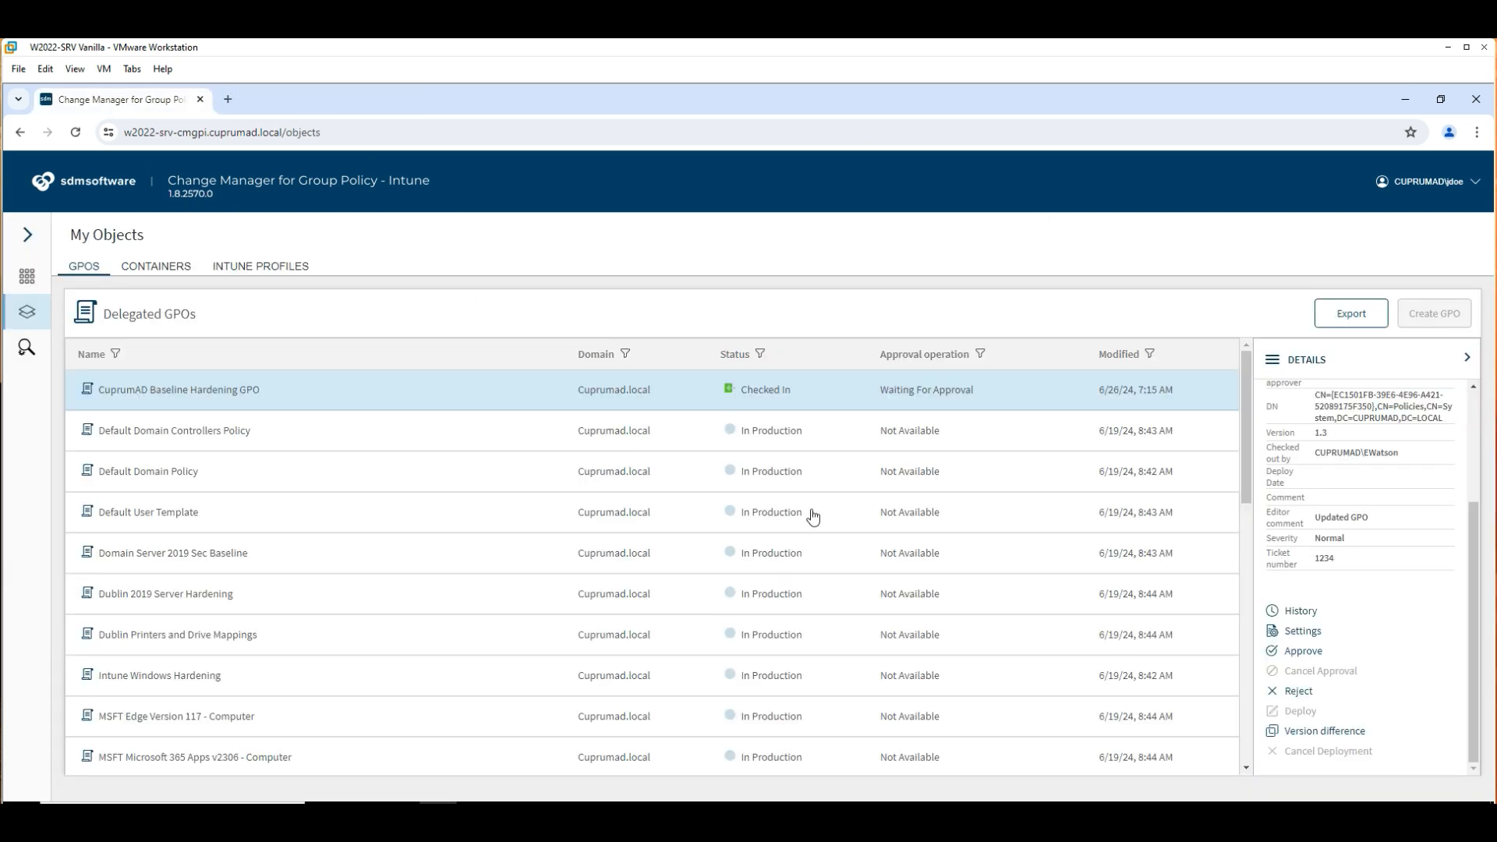
left_click(1305, 654)
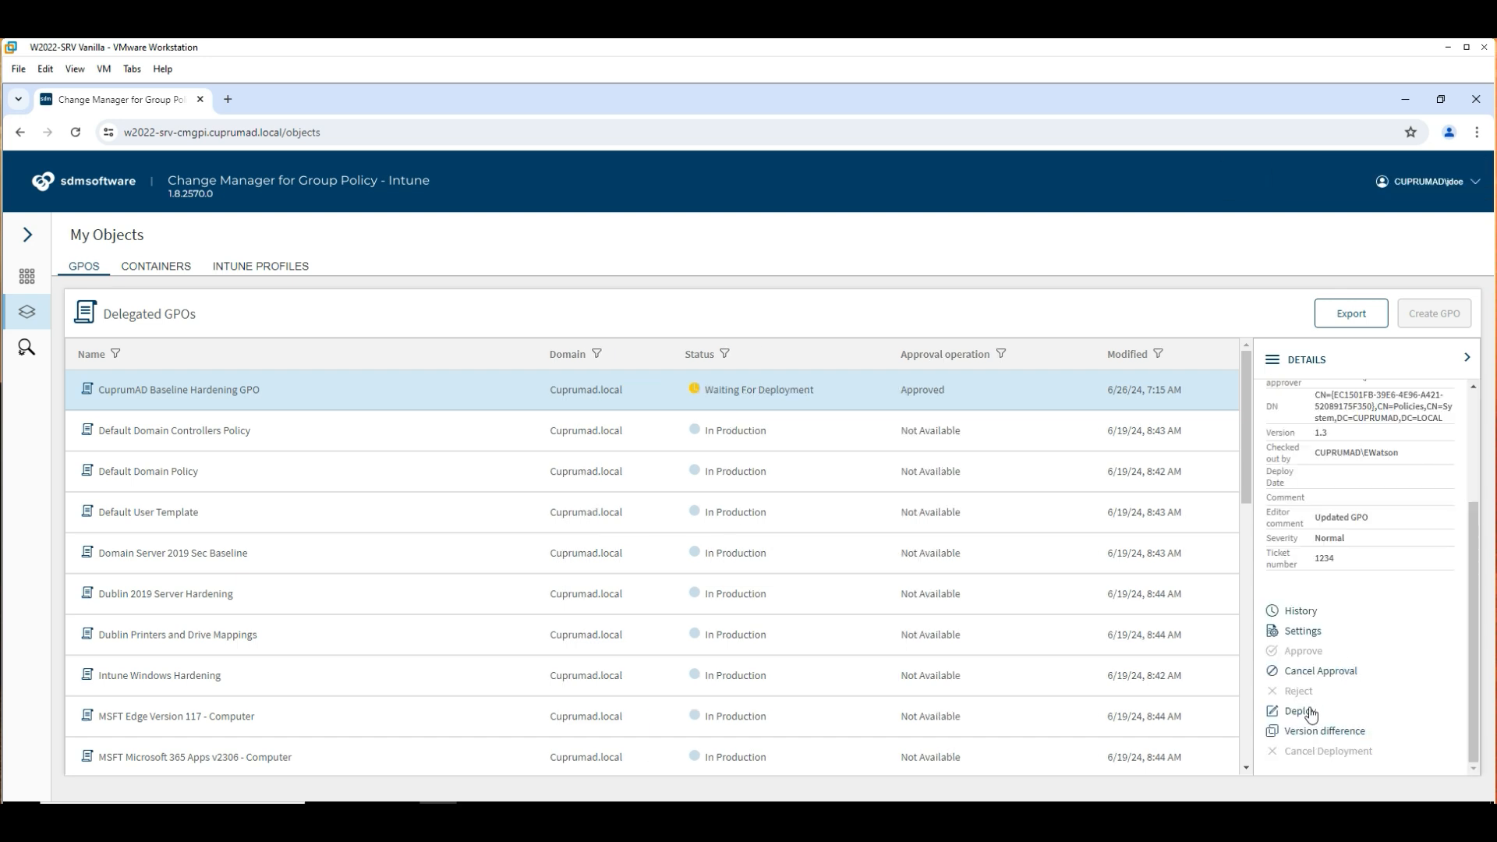
Deploy the approved CuprumAD Baseline Hardening GPO with Deploy immediately selected.
left_click(1311, 711)
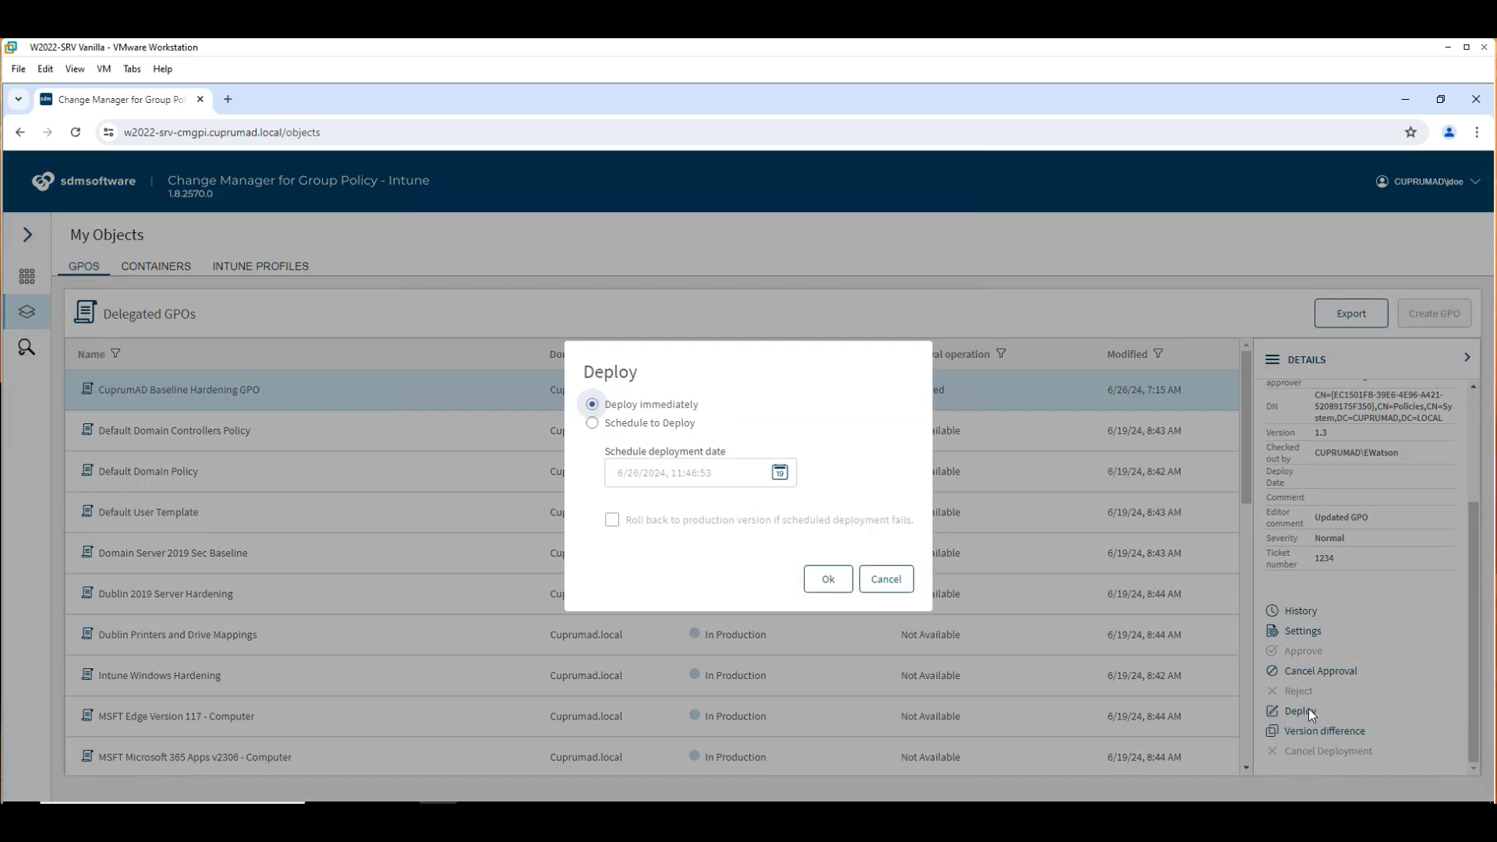
left_click(631, 430)
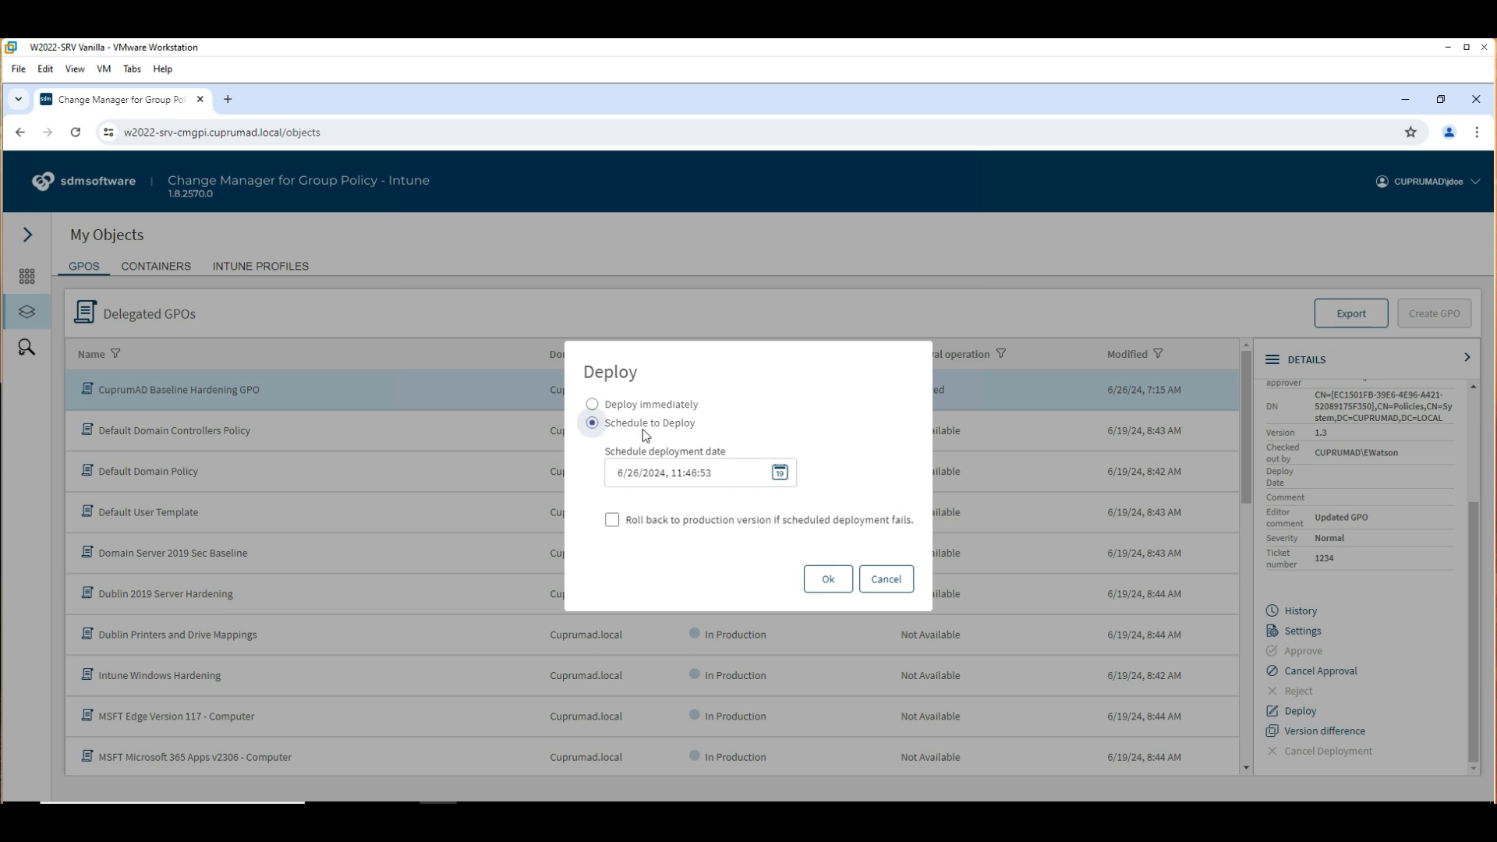
left_click(631, 407)
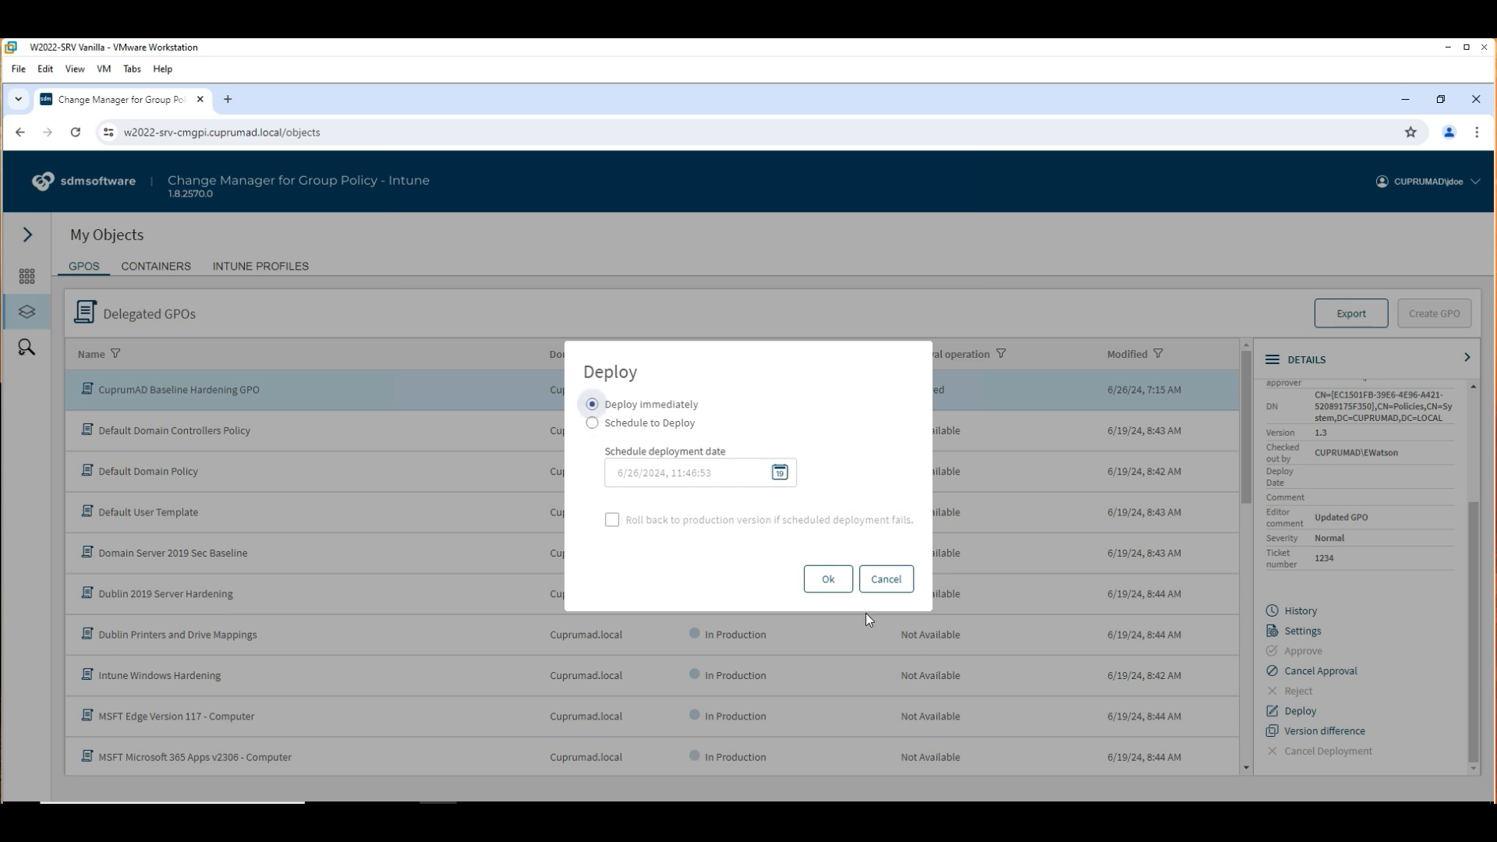
left_click(826, 581)
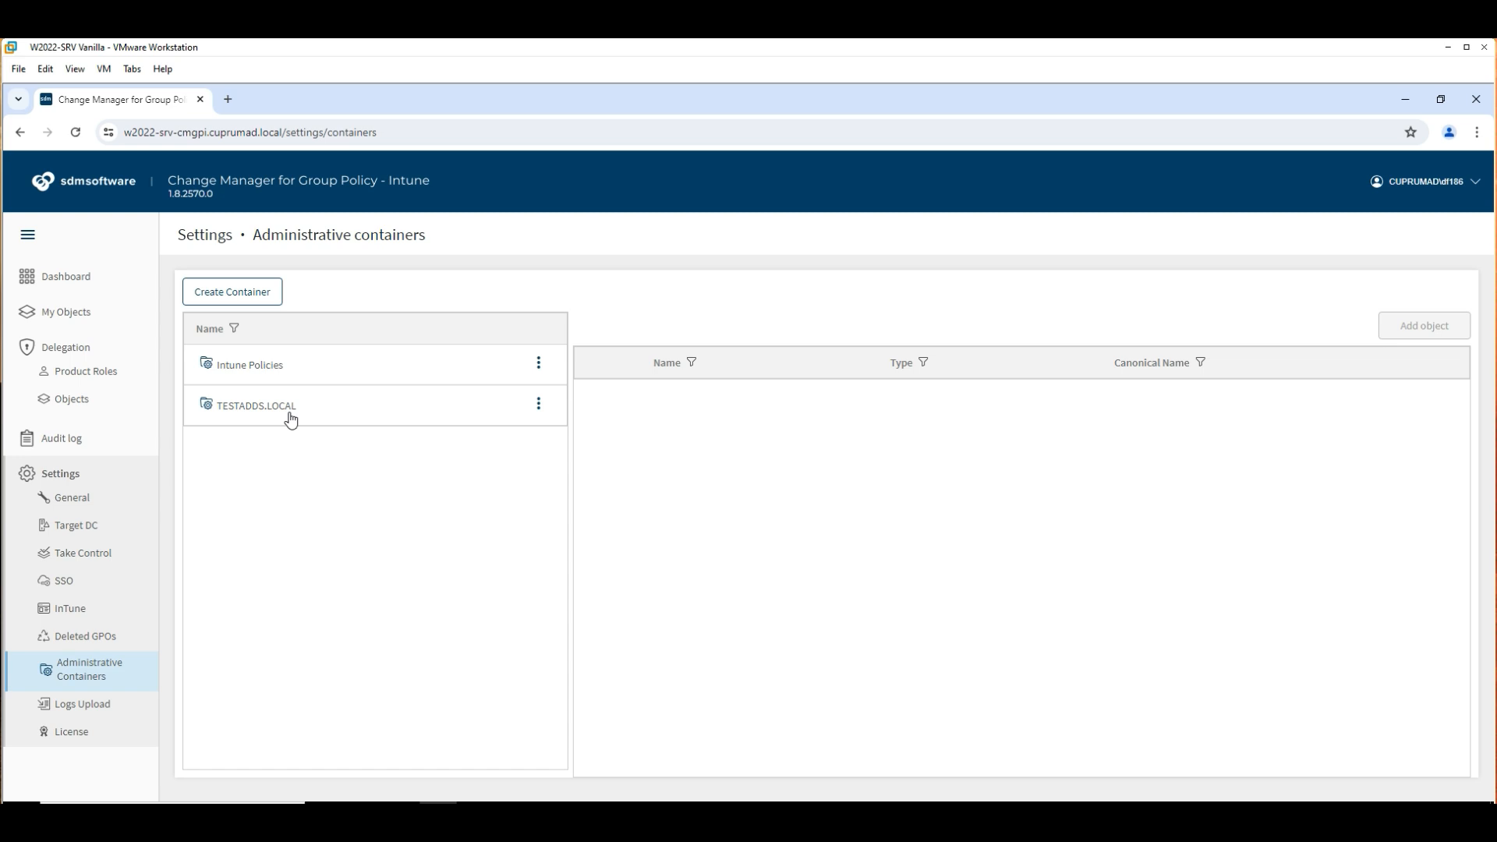
List the seven GPOs in the TESTADDS.LOCAL container, then go to Delegation > Objects.
mouse_move(291, 420)
left_click(291, 419)
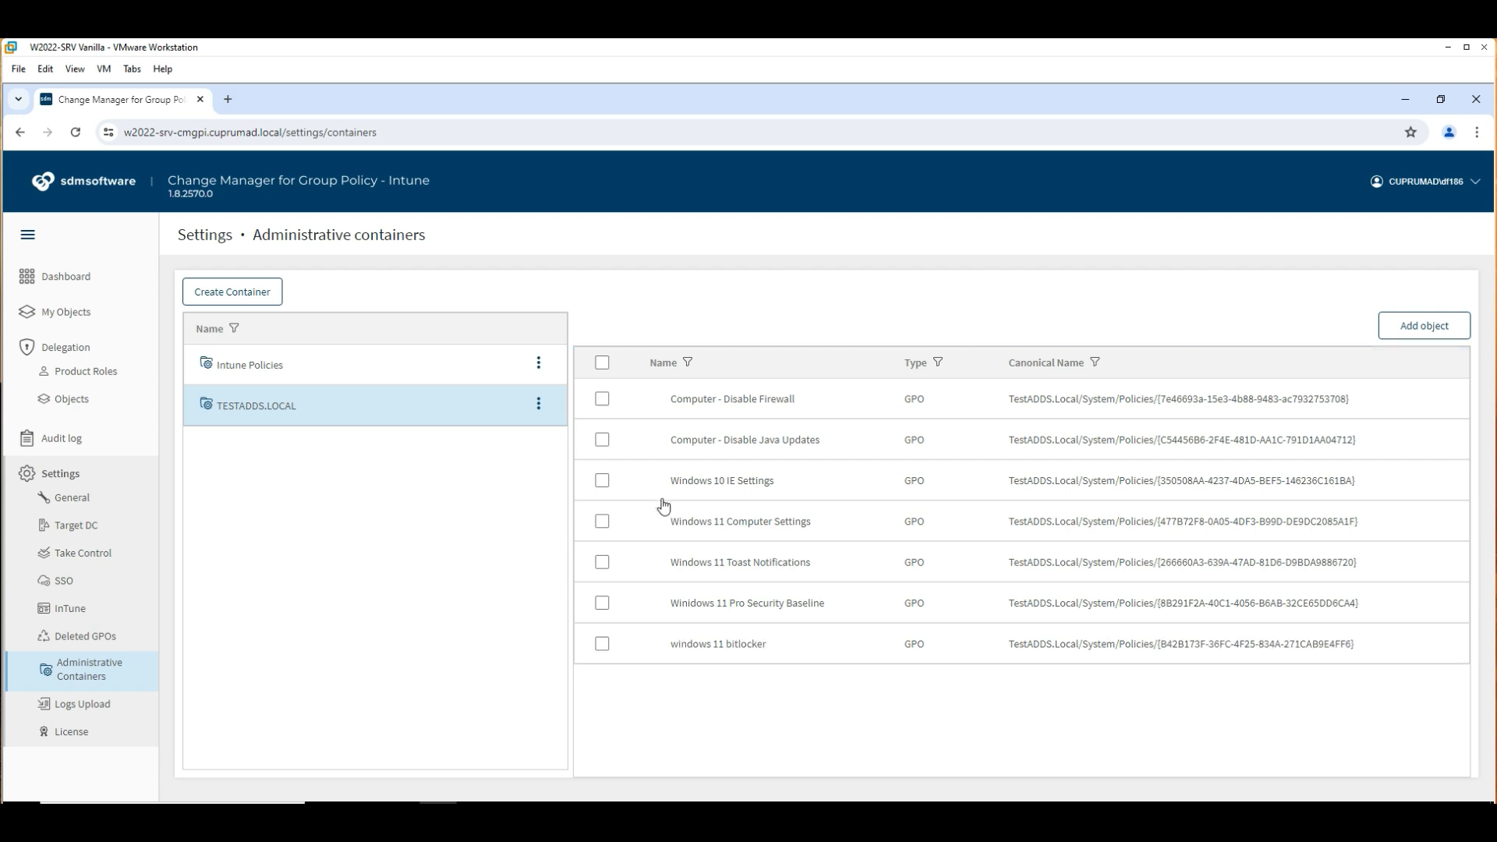
left_click(92, 403)
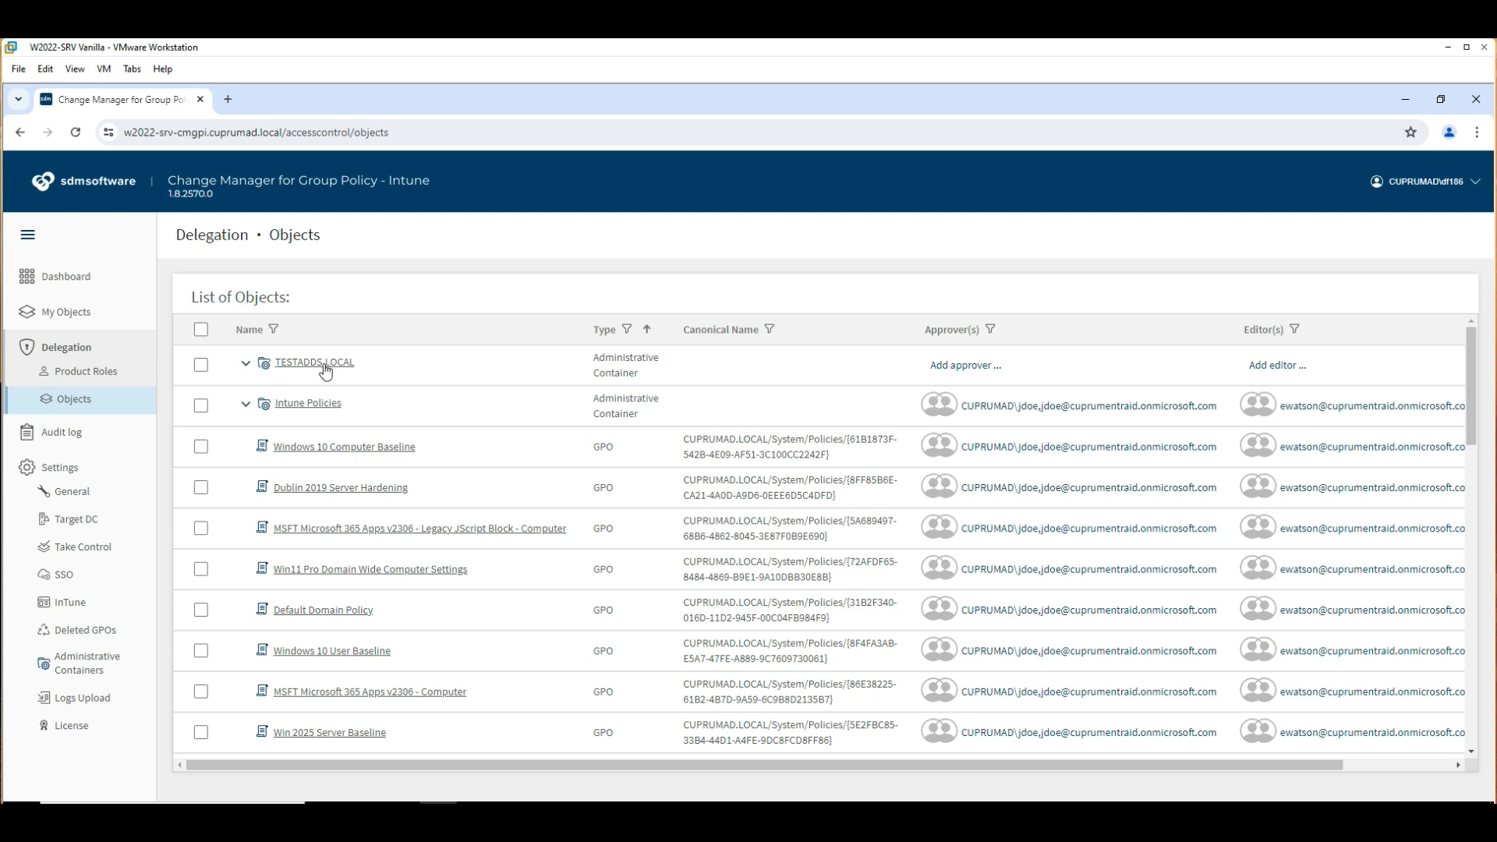
Assign the CUPRUMAD editor account as editor of the TESTADDS.LOCAL container.
left_click(201, 366)
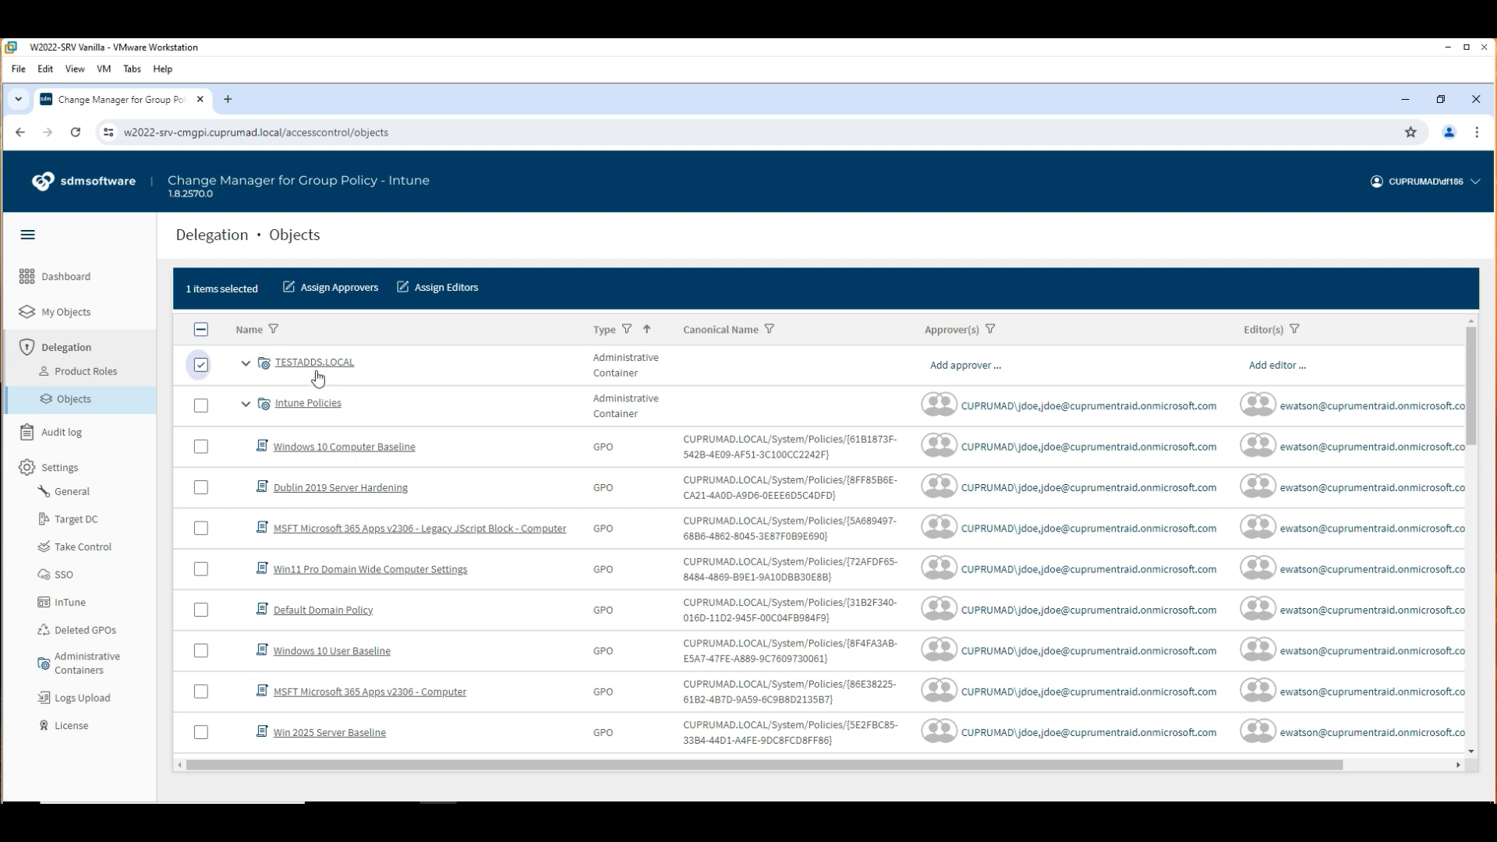
left_click(366, 288)
type("Cuprumad\\ACEditor")
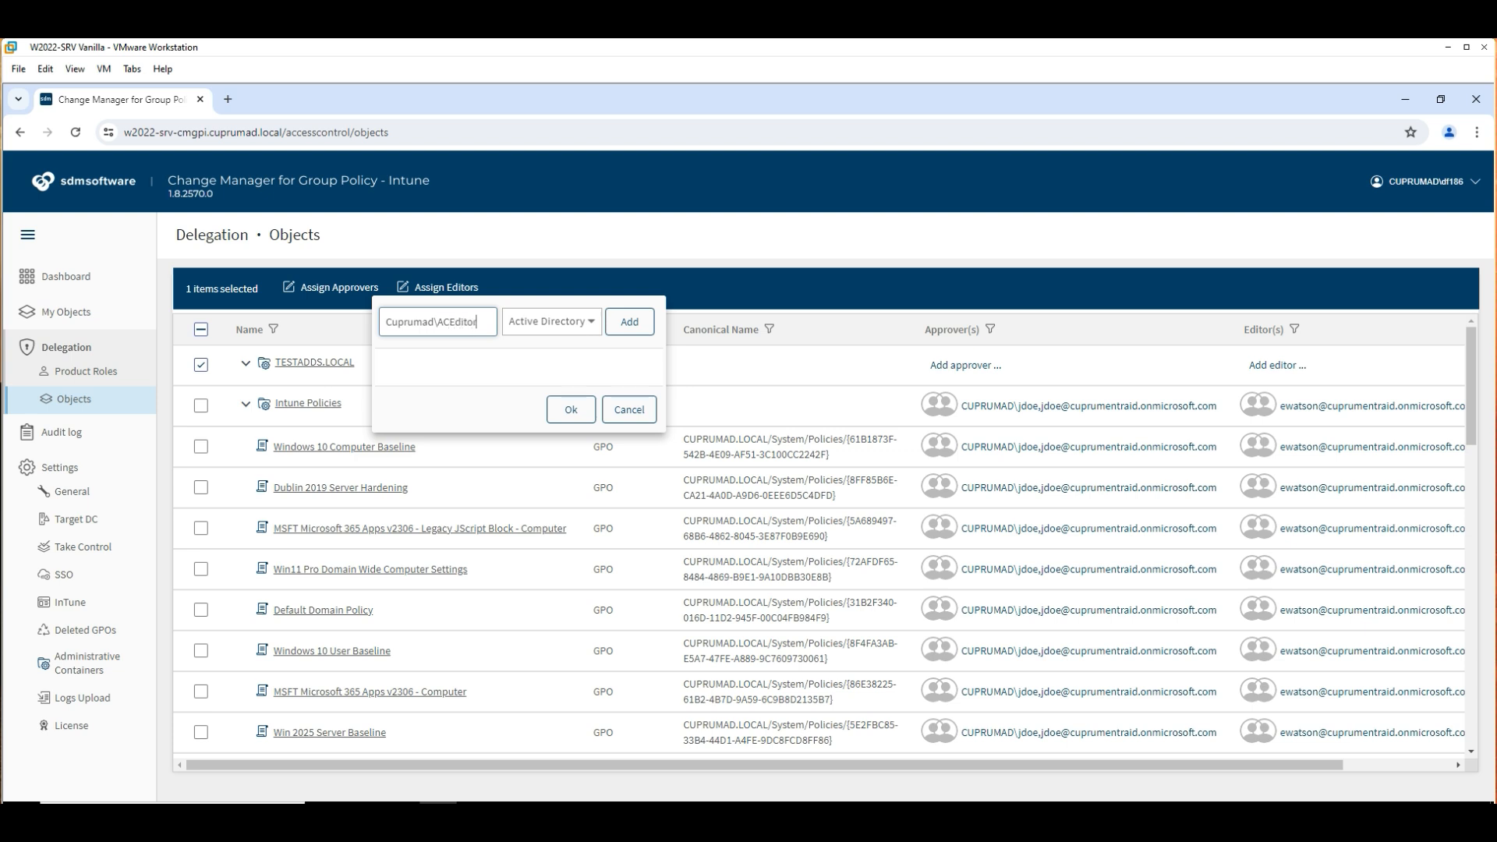
left_click(630, 323)
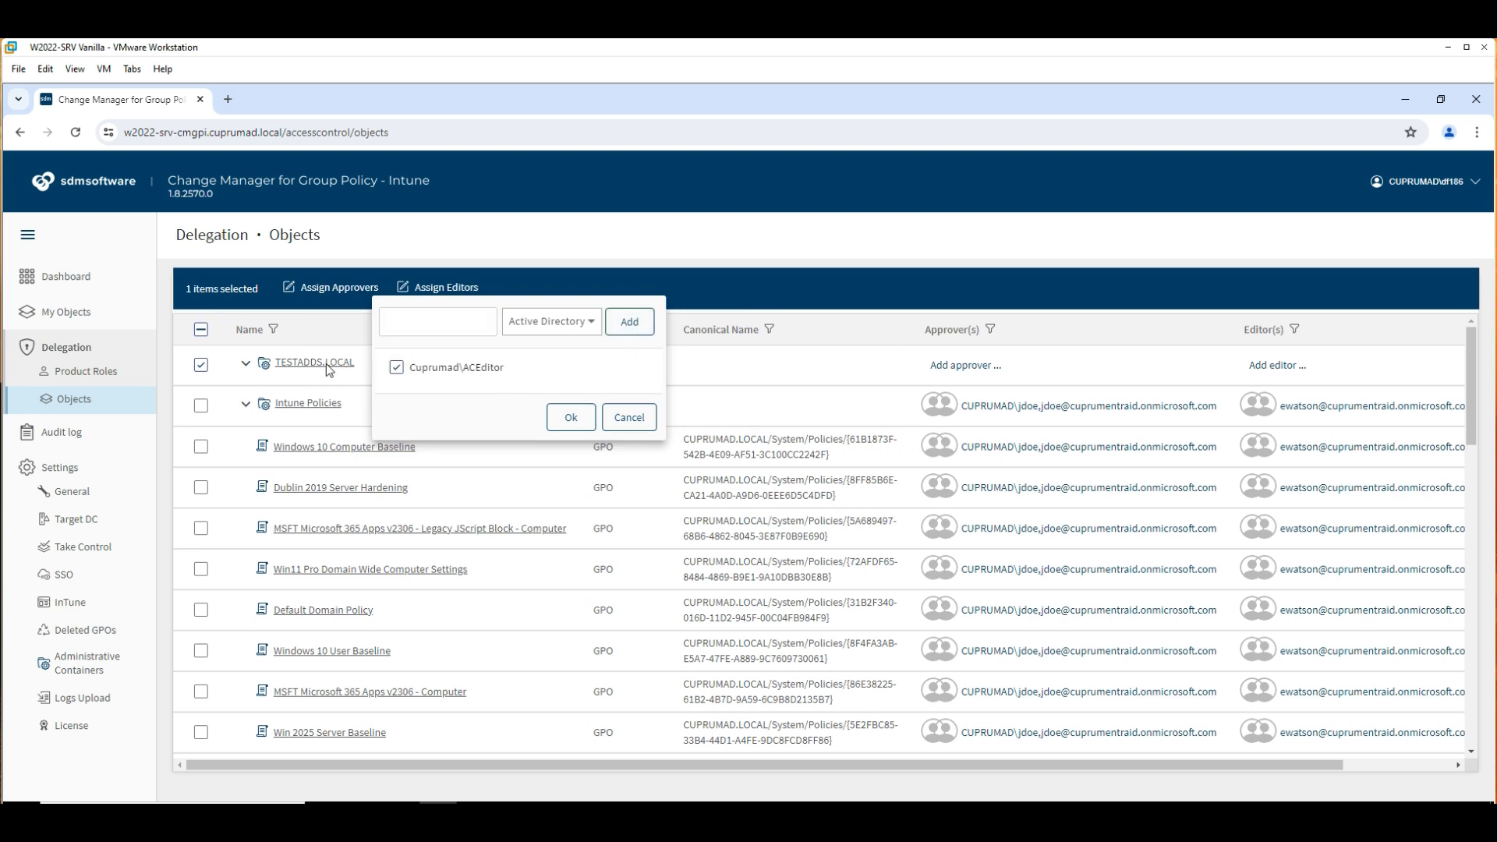
left_click(571, 417)
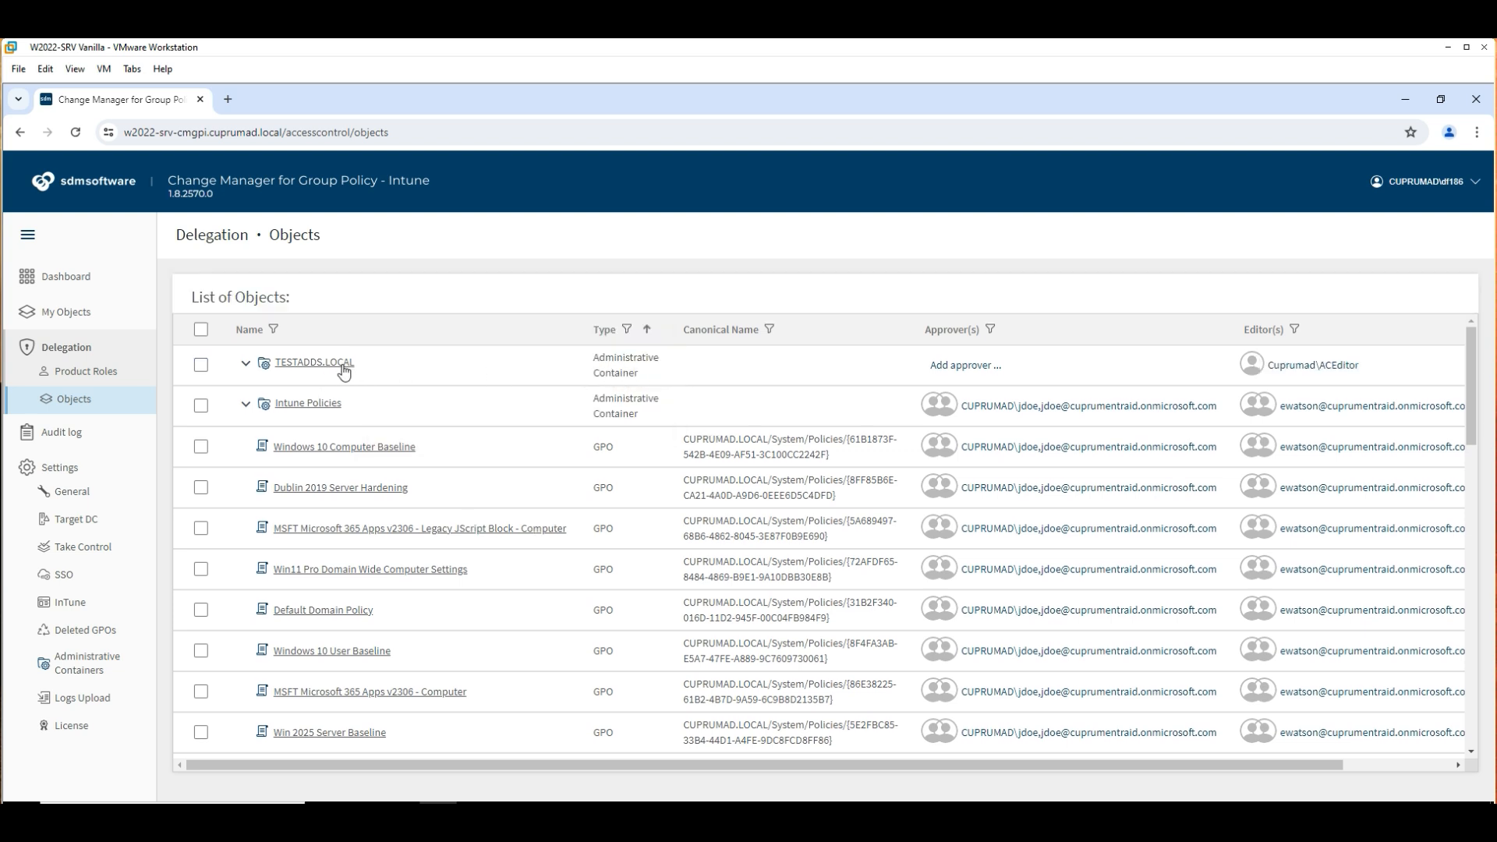
Assign the CUPRUMAD approver account as approver of TESTADDS.LOCAL and expand it to view its GPOs.
left_click(201, 365)
left_click(319, 288)
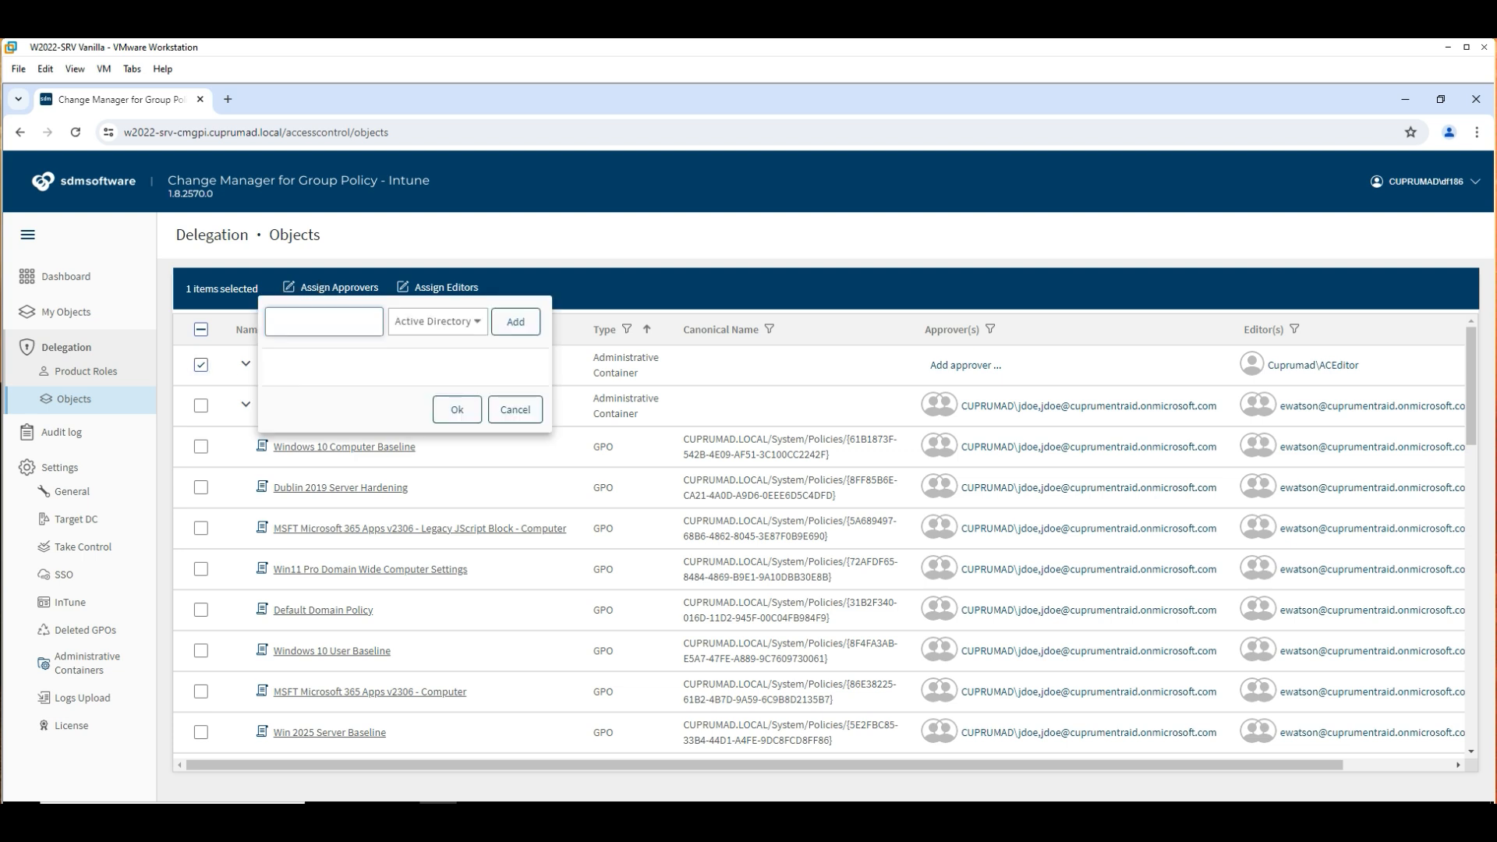
type("Cuprumad\\Jdoe")
left_click(515, 321)
left_click(457, 410)
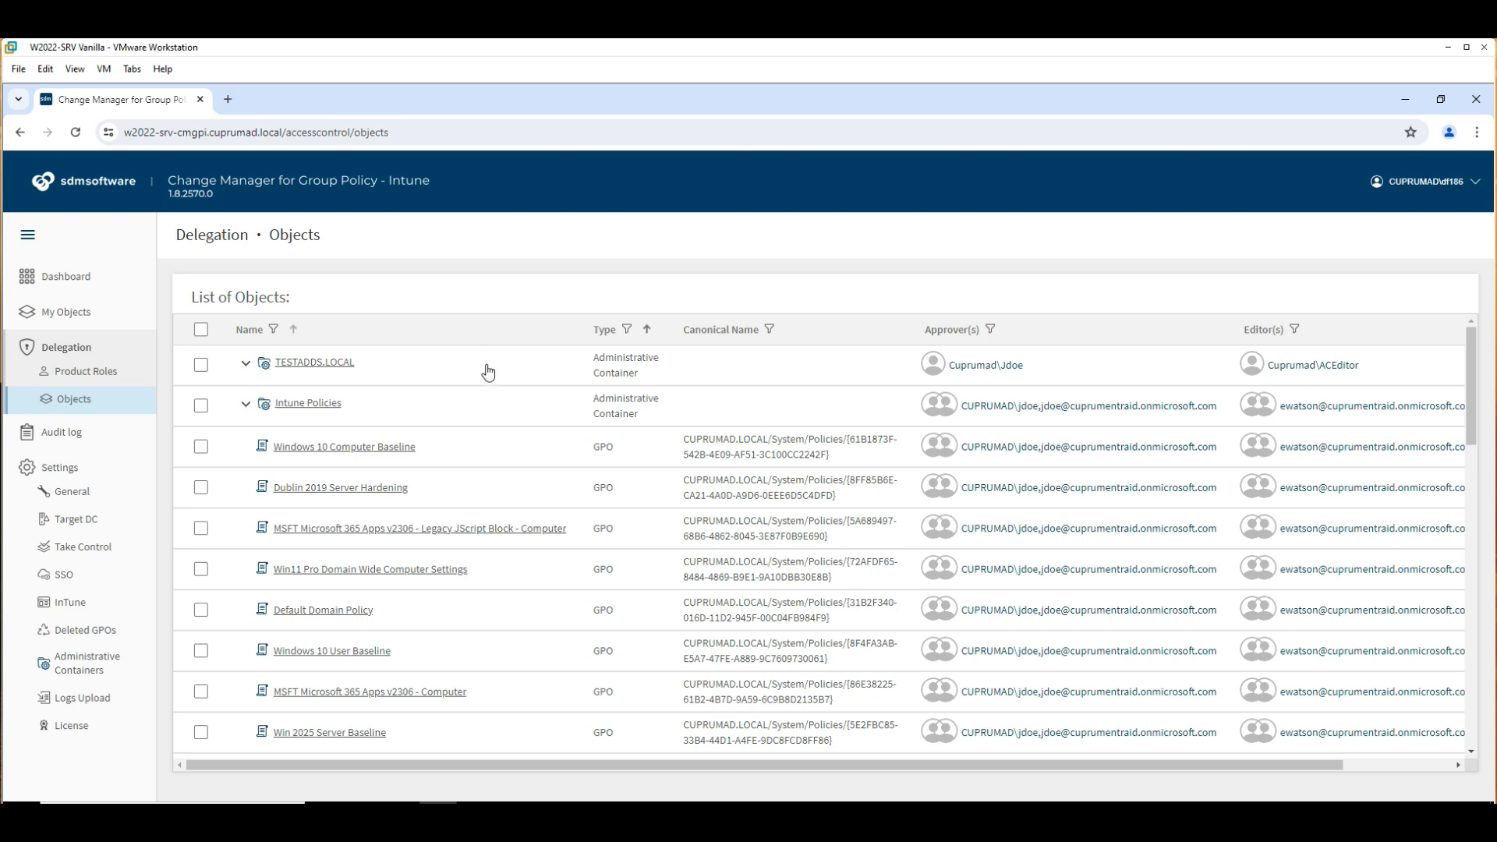
left_click(245, 364)
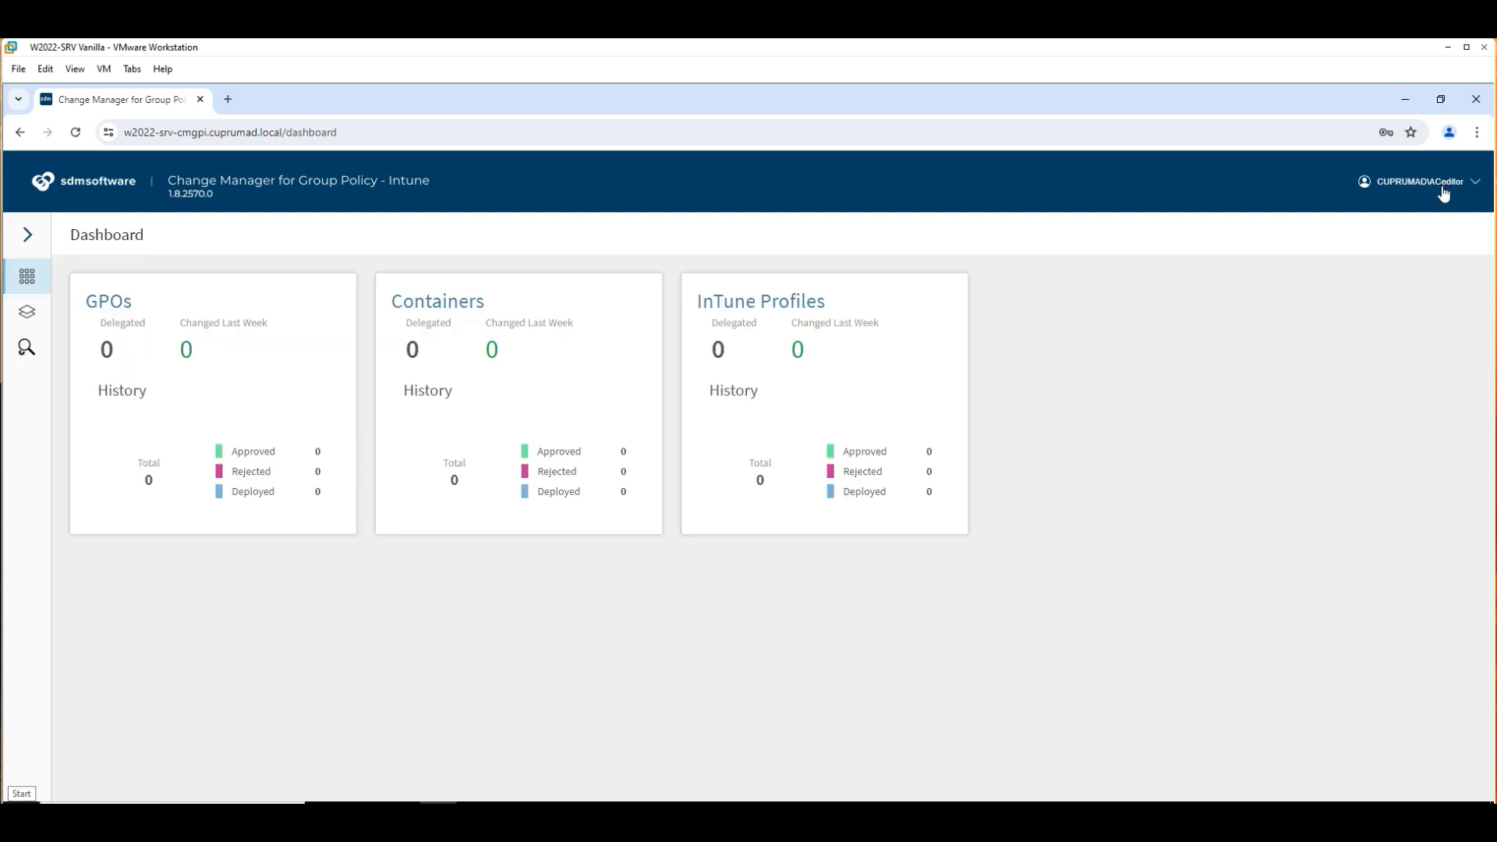
Delete the Computer - Disable Java Updates GPO with the comment 'needed to be deleted'.
left_click(30, 315)
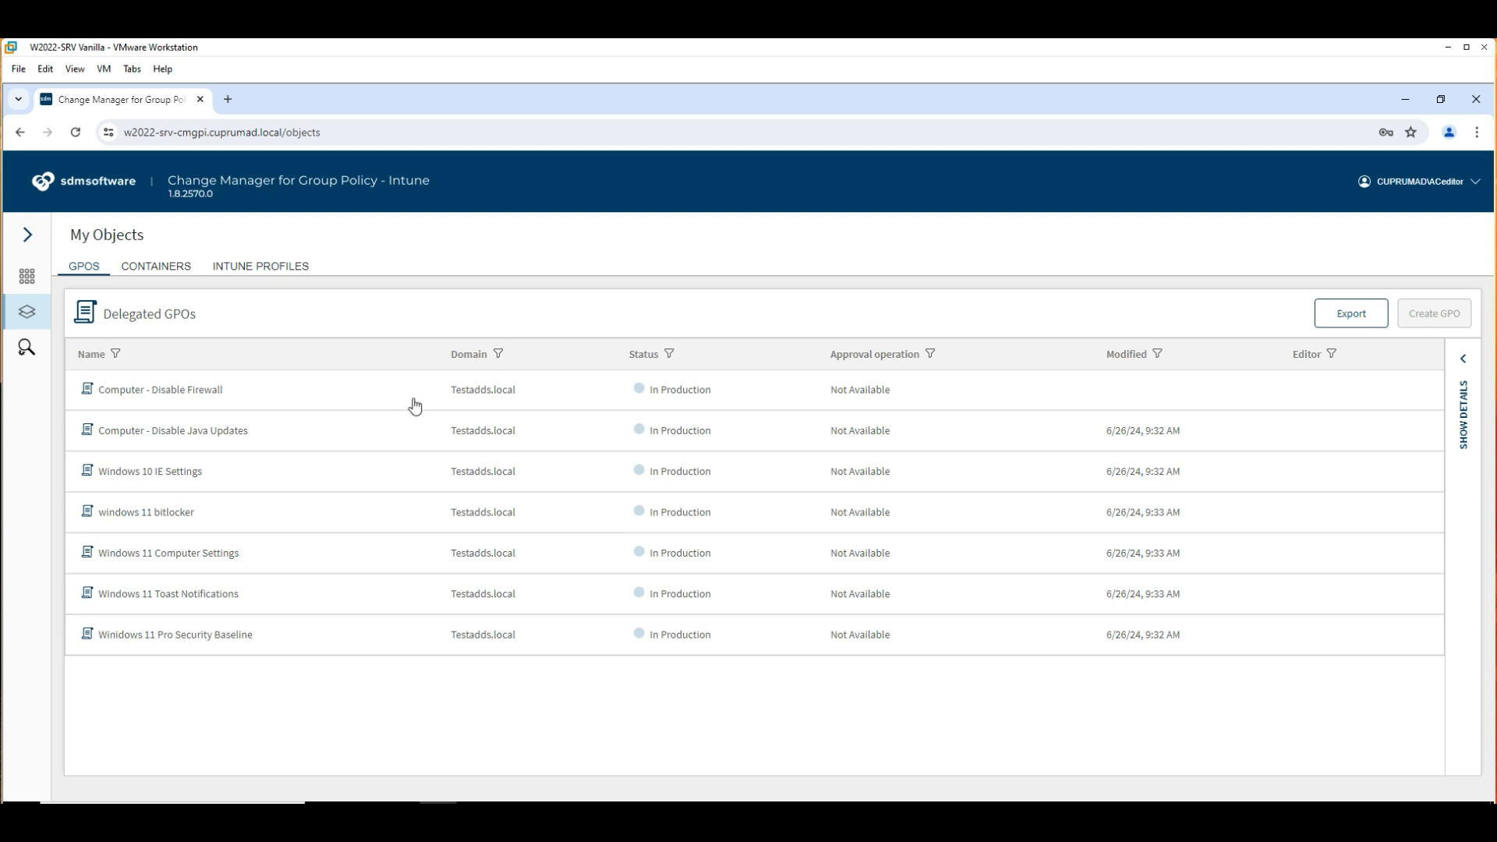
left_click(577, 433)
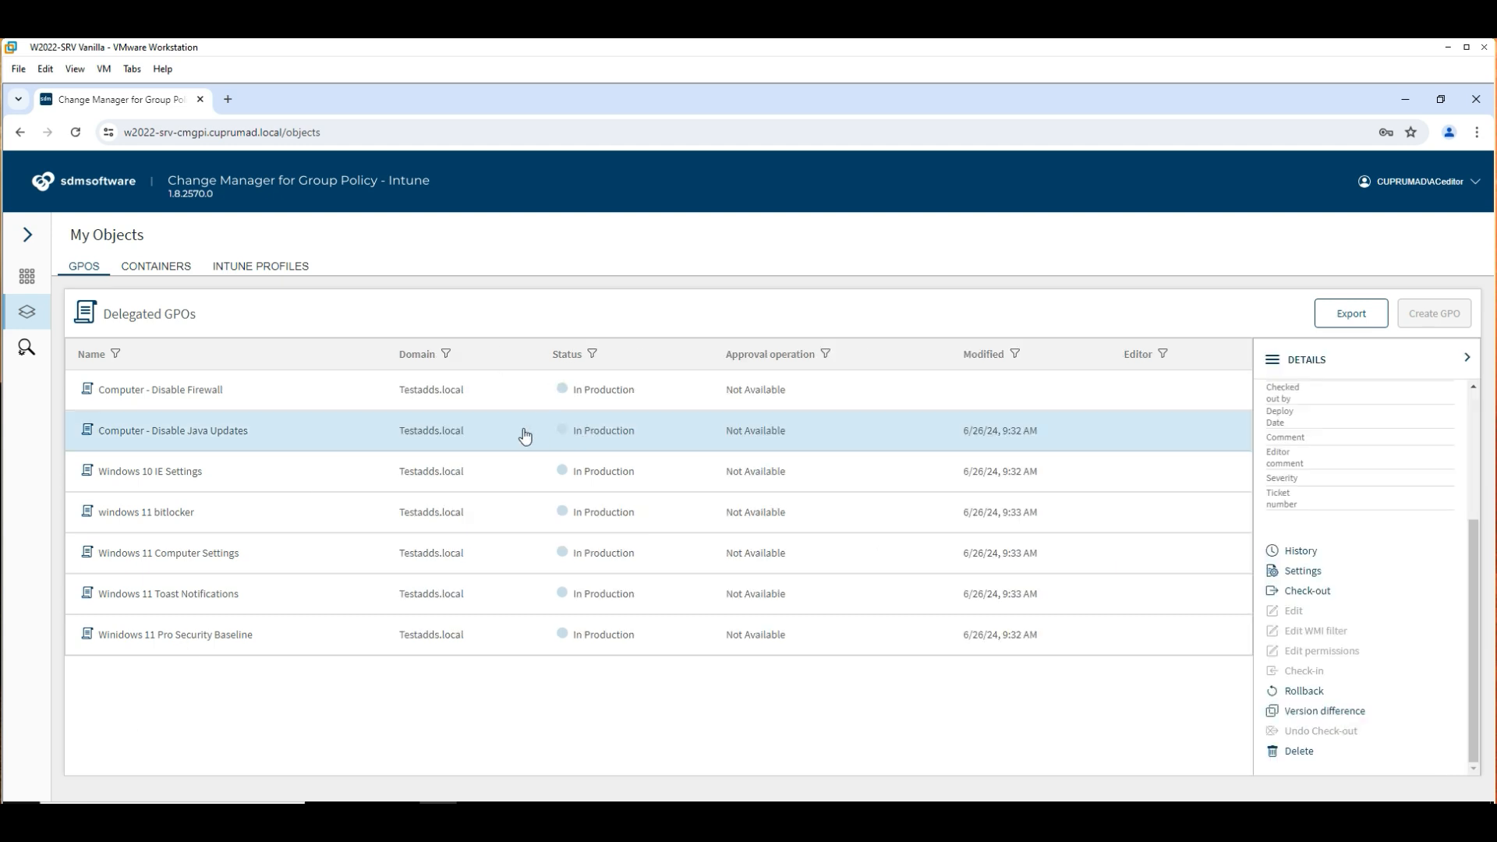
left_click(1290, 760)
type("needed to be deleted")
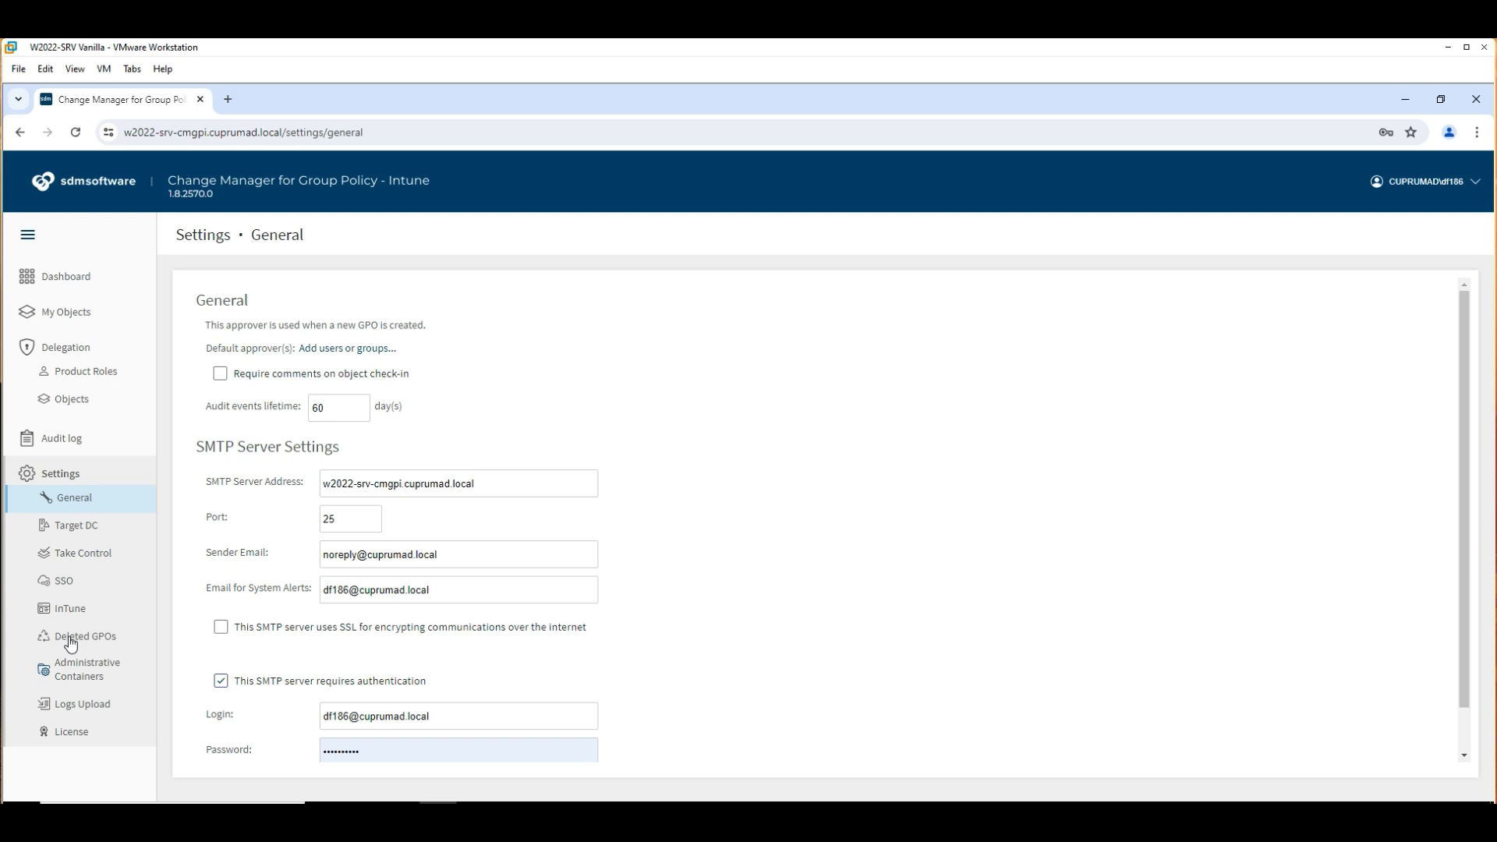
Restore Computer - Disable Java Updates from Deleted GPOs and select it again in My Objects.
left_click(71, 644)
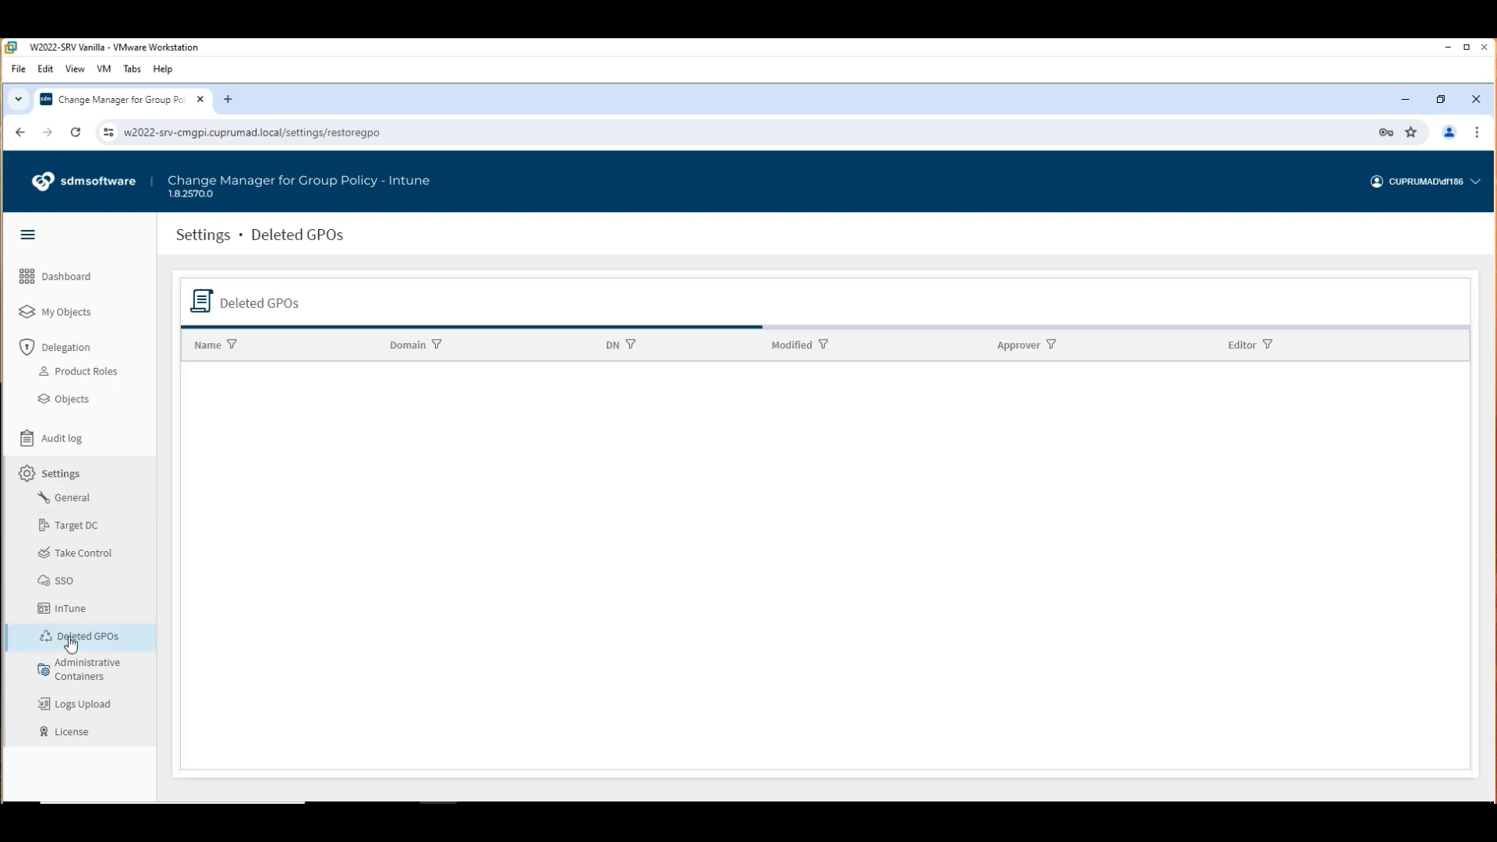
left_click(1444, 377)
left_click(795, 506)
left_click(61, 315)
left_click(300, 431)
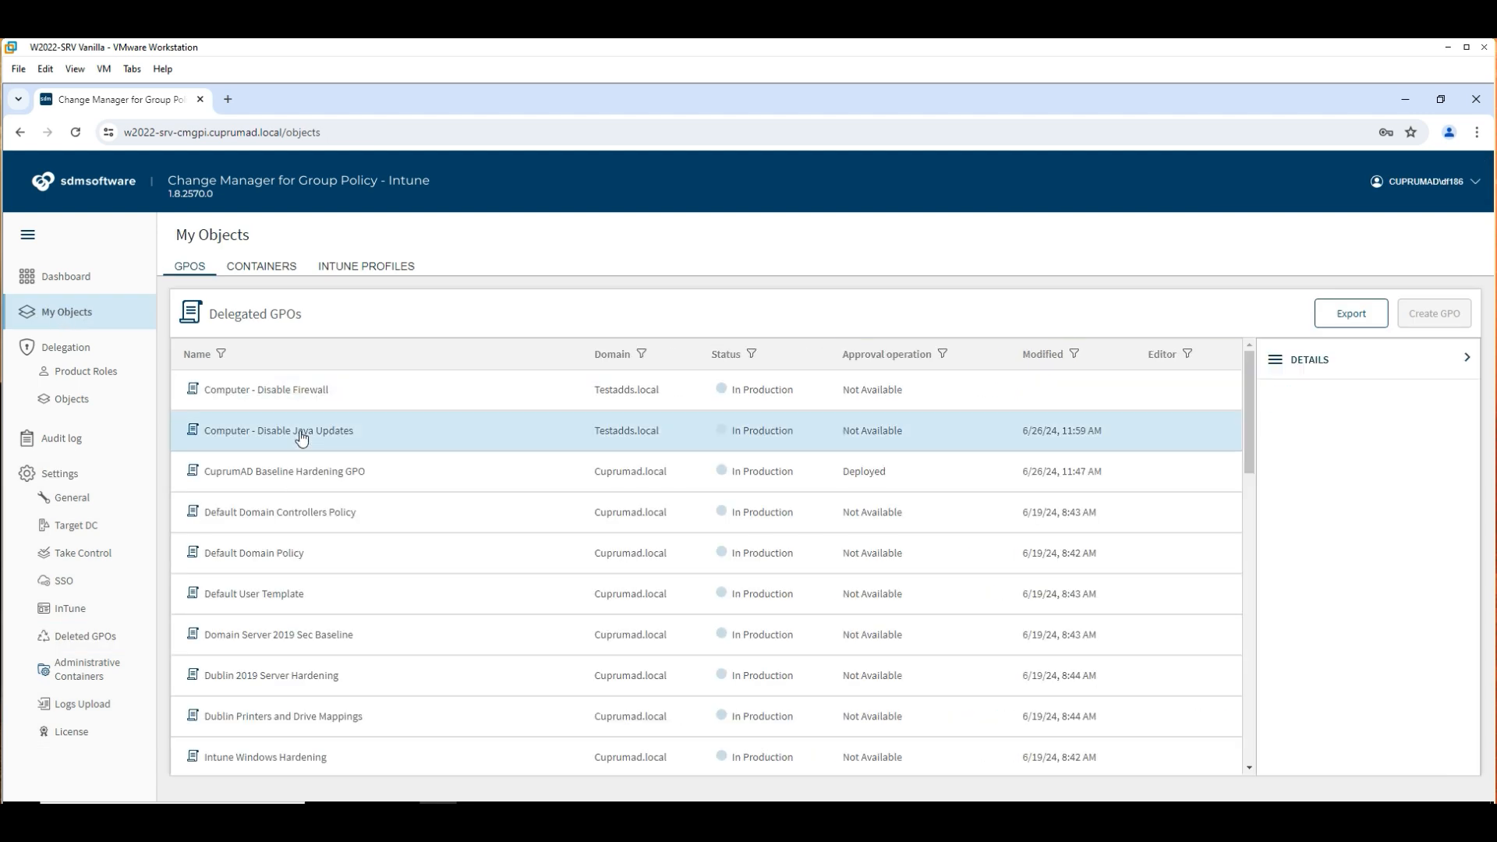